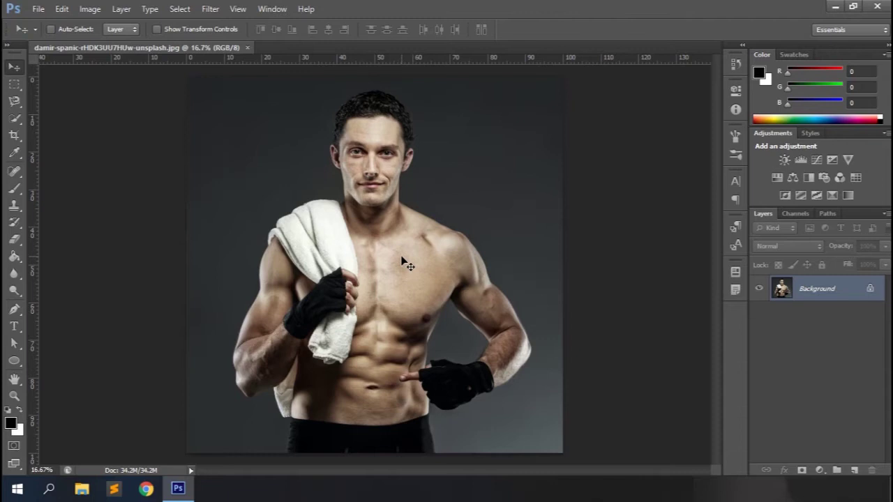
Create a new document from the U.S. Paper preset, Letter size, 8.5 × 11 inches at 300 pixels/inch.
{"action": "key", "text": "ctrl+n"}
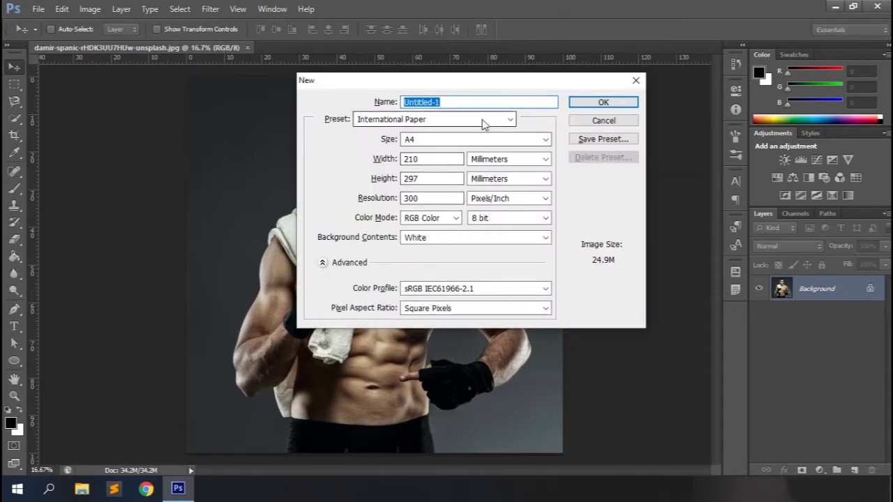
{"action": "left_click", "coordinate": [485, 124]}
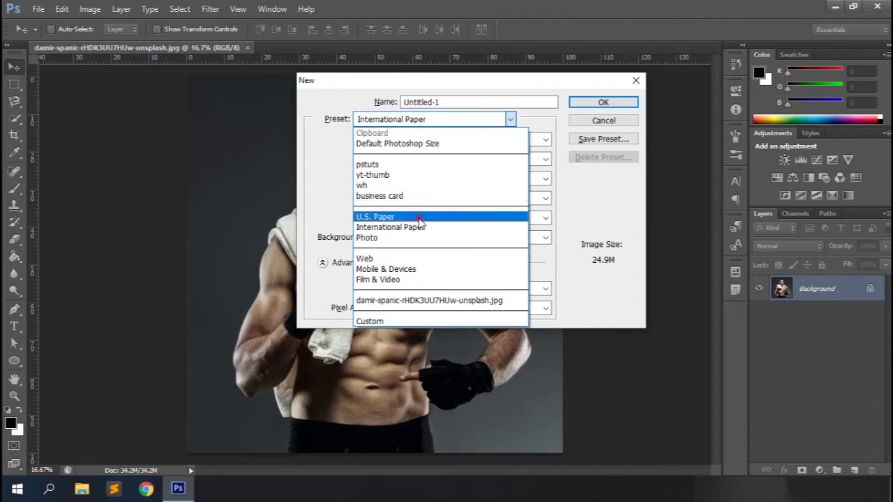
{"action": "left_click", "coordinate": [419, 218]}
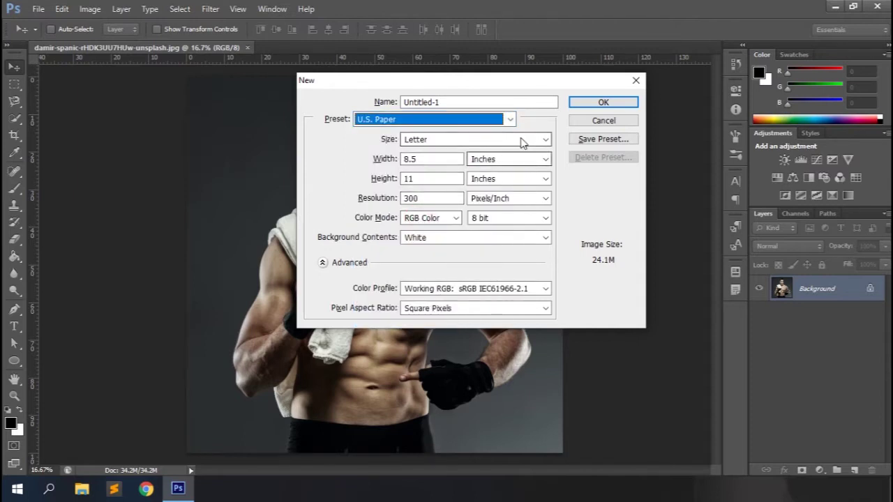
{"action": "left_click", "coordinate": [604, 103]}
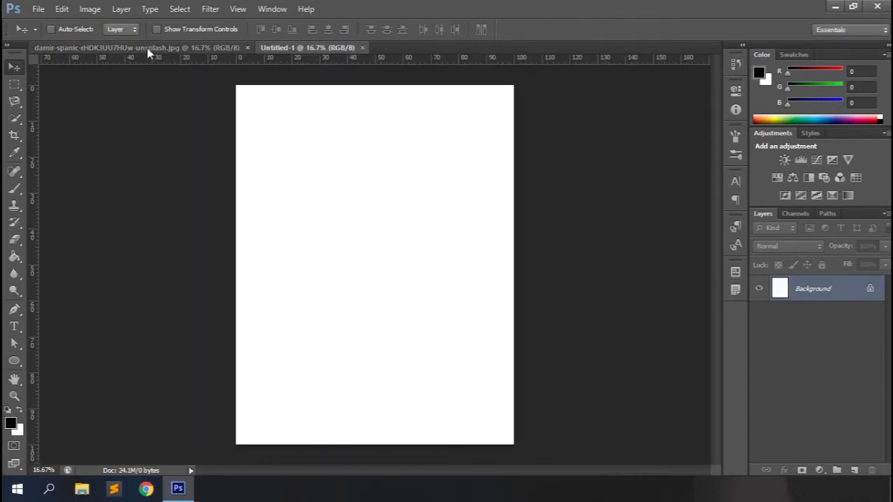
Copy the photo of the shirtless man into the new document and scale it to about 96% to match the page height.
{"action": "left_click", "coordinate": [148, 51]}
{"action": "left_click_drag", "start_coordinate": [293, 50], "coordinate": [352, 151]}
{"action": "key", "text": "ctrl+t"}
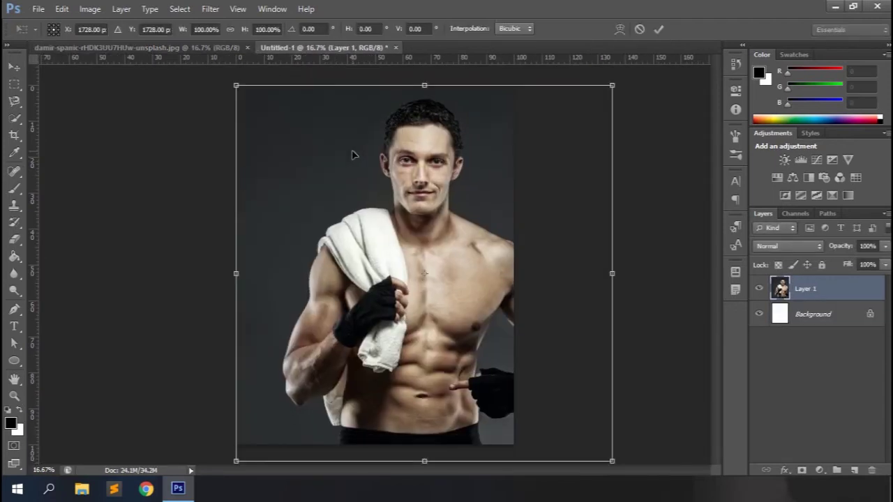
{"action": "left_click_drag", "start_coordinate": [610, 462], "coordinate": [588, 455]}
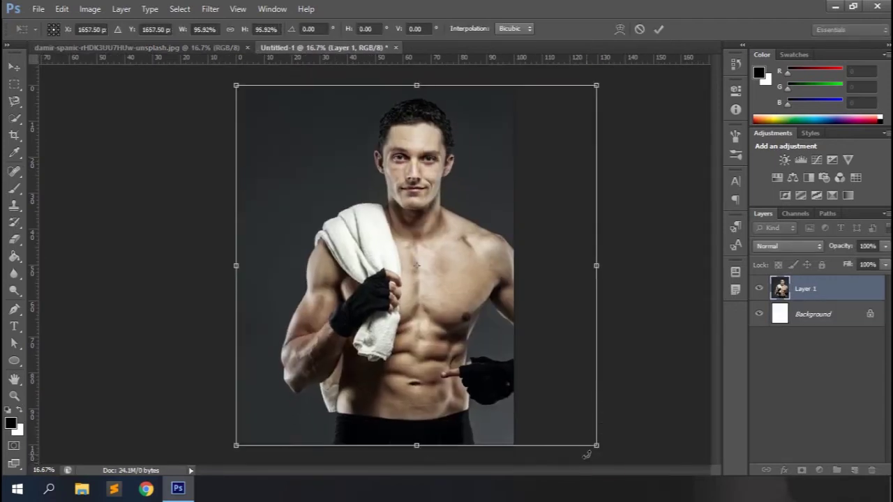
{"action": "key", "text": "Return"}
Center the photo layer horizontally on the whole canvas and clear the selection.
{"action": "key", "text": "ctrl+a"}
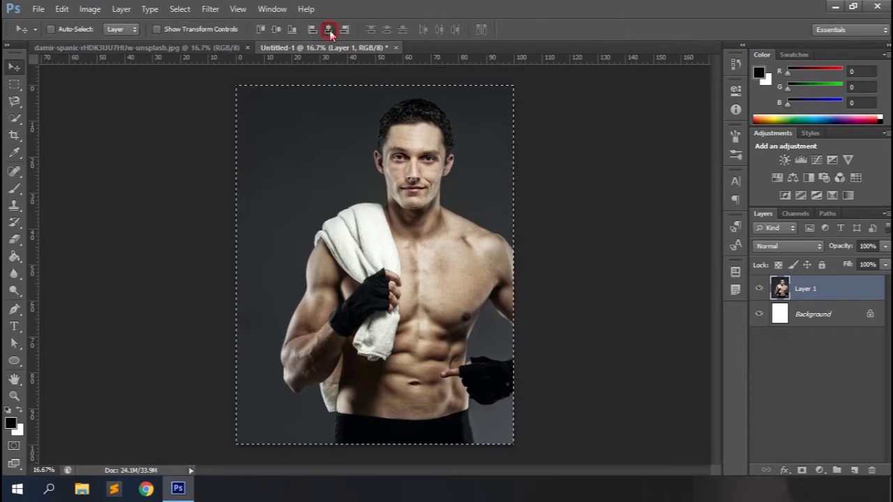
{"action": "left_click", "coordinate": [329, 30]}
{"action": "key", "text": "ctrl+d"}
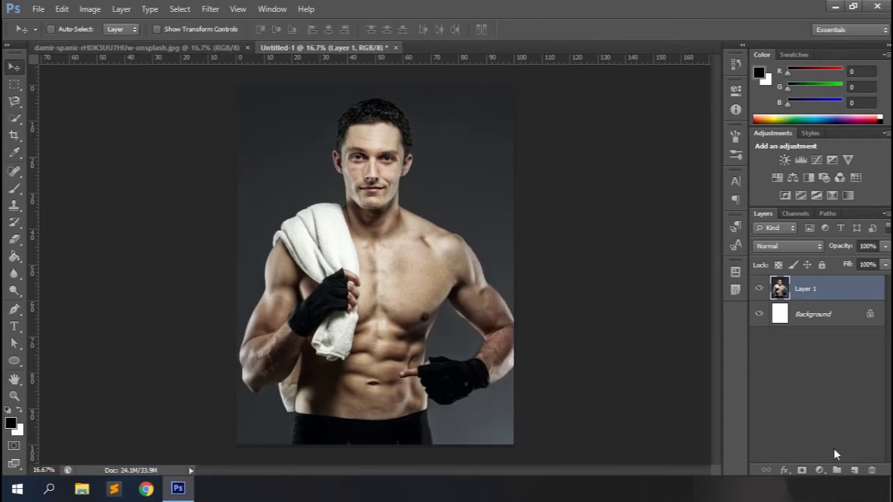
Add a gradient fill layer above the photo using the red-to-green preset.
{"action": "left_click", "coordinate": [819, 471]}
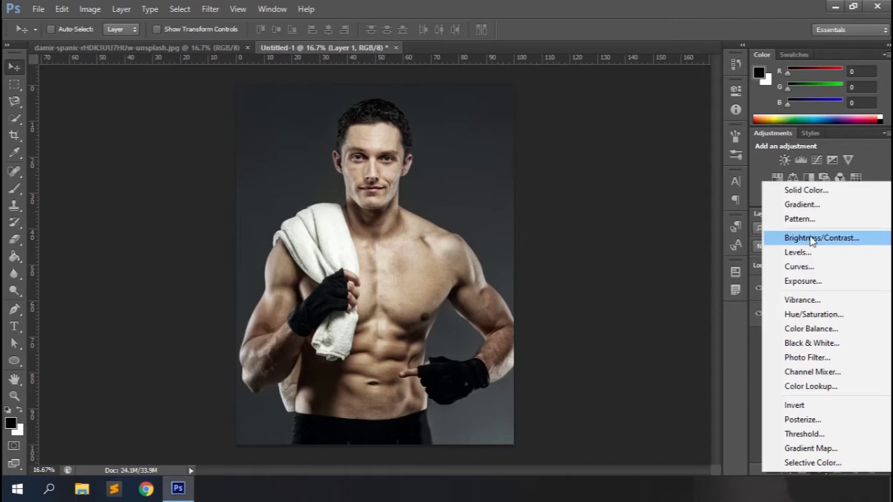
{"action": "left_click", "coordinate": [804, 206]}
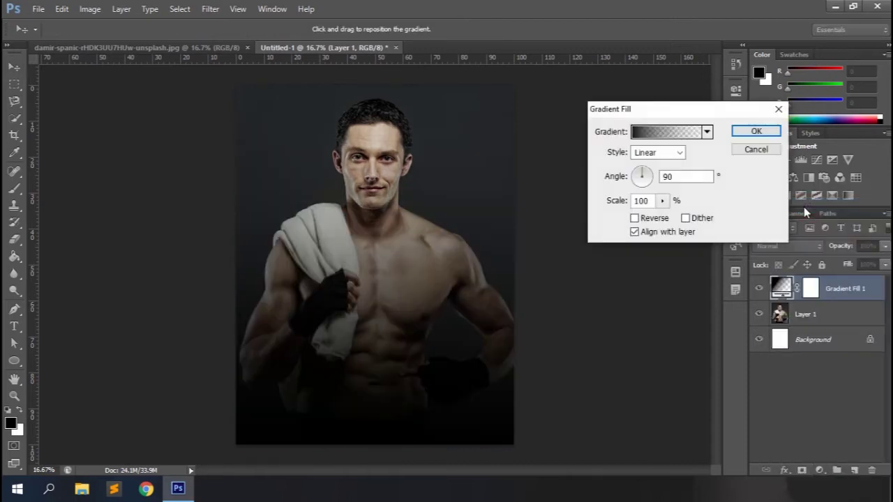
{"action": "left_click", "coordinate": [706, 131]}
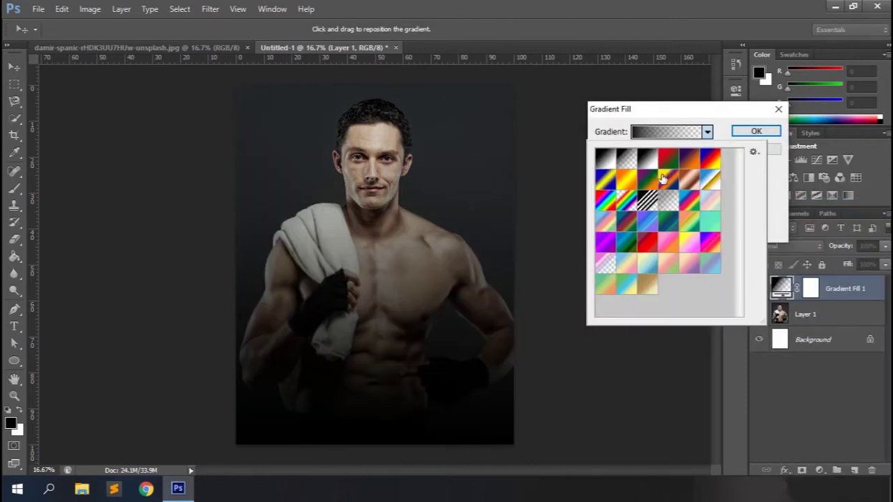
{"action": "left_click", "coordinate": [666, 162]}
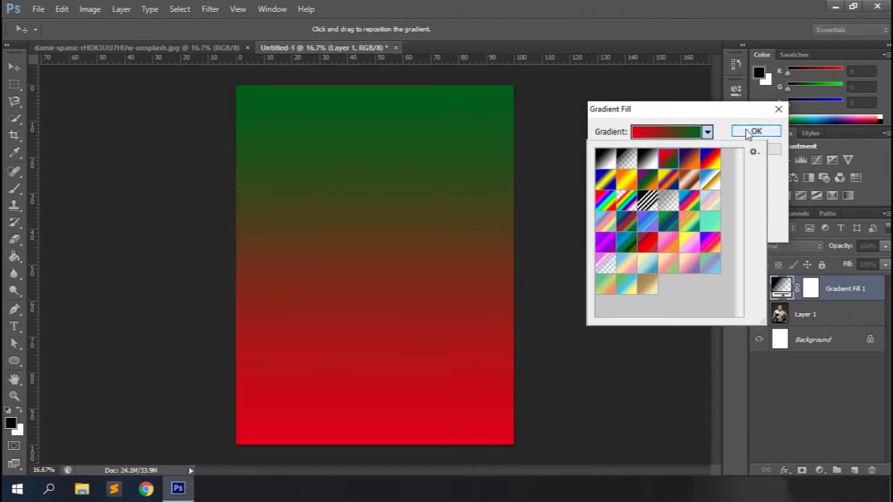
{"action": "left_click", "coordinate": [749, 131]}
{"action": "left_click", "coordinate": [745, 132]}
Set the gradient fill layer's blend mode to Screen and its opacity to 40%.
{"action": "left_click", "coordinate": [813, 248]}
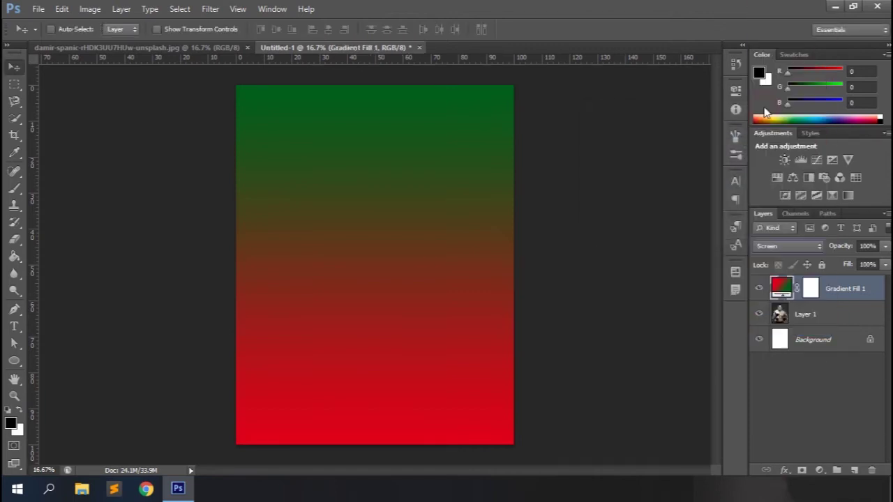
{"action": "left_click", "coordinate": [766, 112]}
{"action": "left_click_drag", "start_coordinate": [840, 248], "coordinate": [801, 247]}
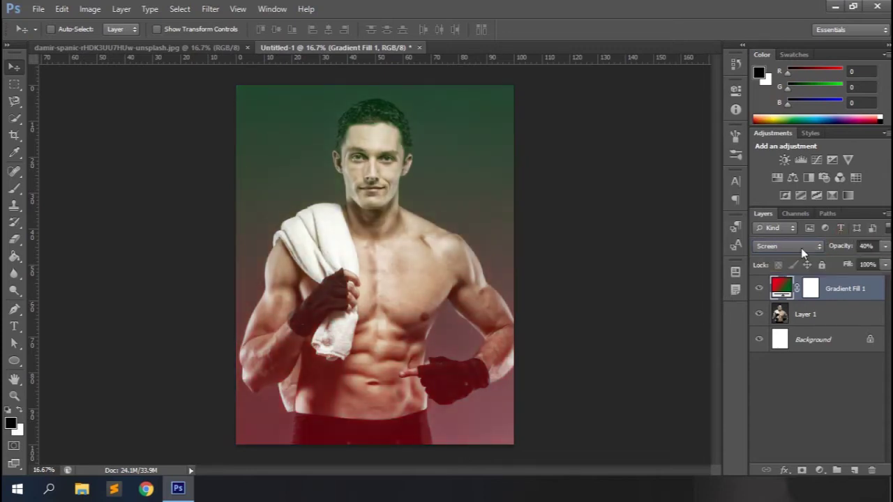
Reset the character and paragraph formatting to their defaults.
{"action": "left_click", "coordinate": [738, 182]}
{"action": "left_click", "coordinate": [713, 172]}
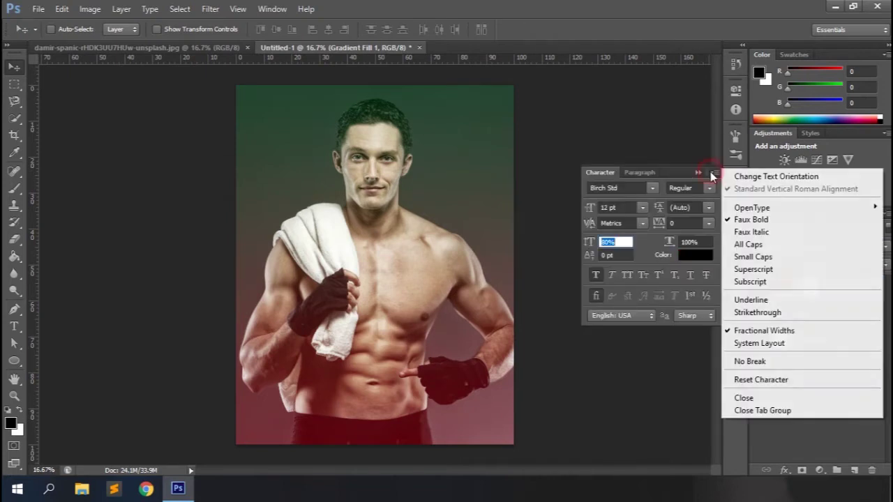
{"action": "left_click", "coordinate": [768, 380]}
{"action": "left_click", "coordinate": [636, 172]}
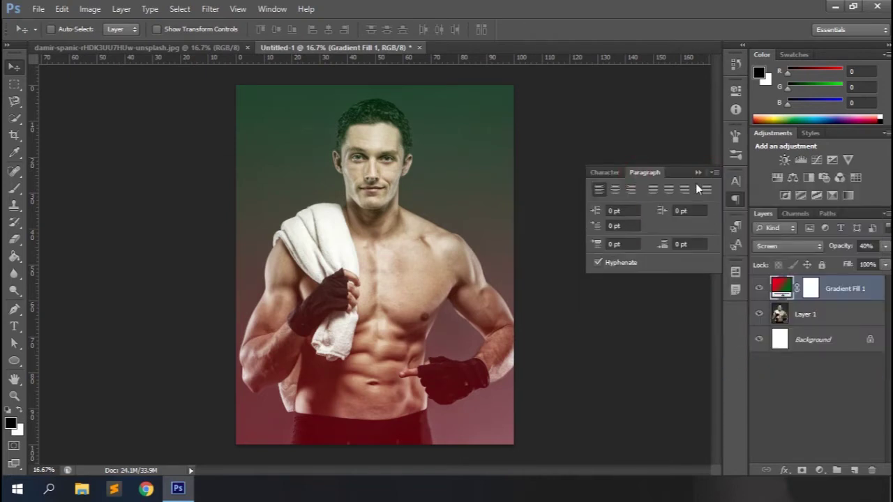
{"action": "left_click", "coordinate": [714, 172]}
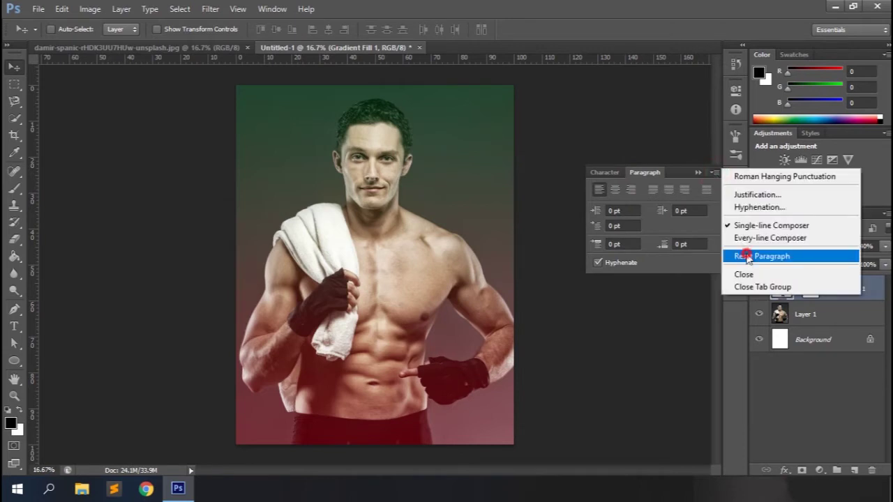
{"action": "left_click", "coordinate": [767, 258]}
{"action": "left_click", "coordinate": [697, 172]}
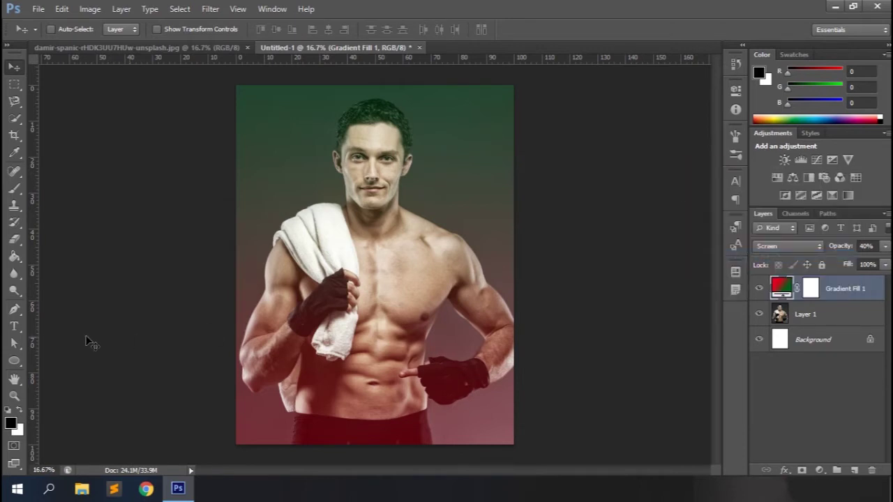
Add the text "Men's Health" near the page's upper left edge.
{"action": "left_click", "coordinate": [12, 325]}
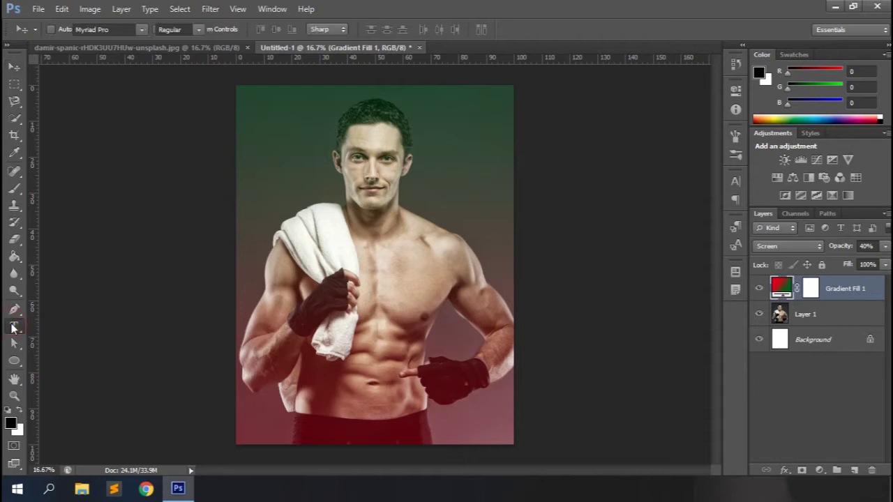
{"action": "left_click", "coordinate": [241, 144]}
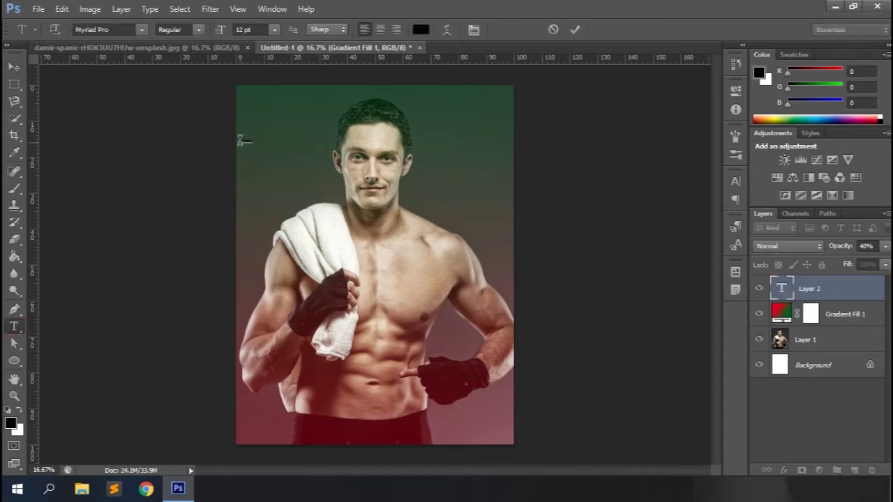
{"action": "left_click", "coordinate": [574, 29]}
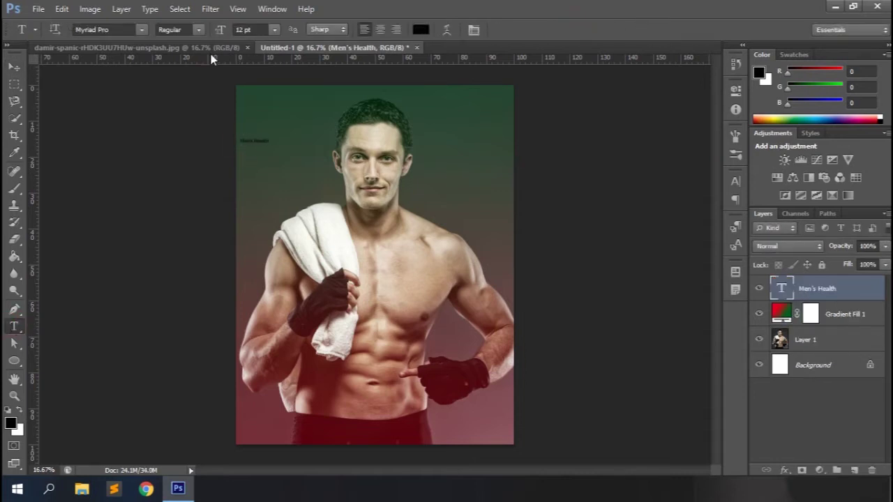
Format the "Men's Health" title in Bahnschrift at 72 pt with faux bold.
{"action": "left_click", "coordinate": [141, 29]}
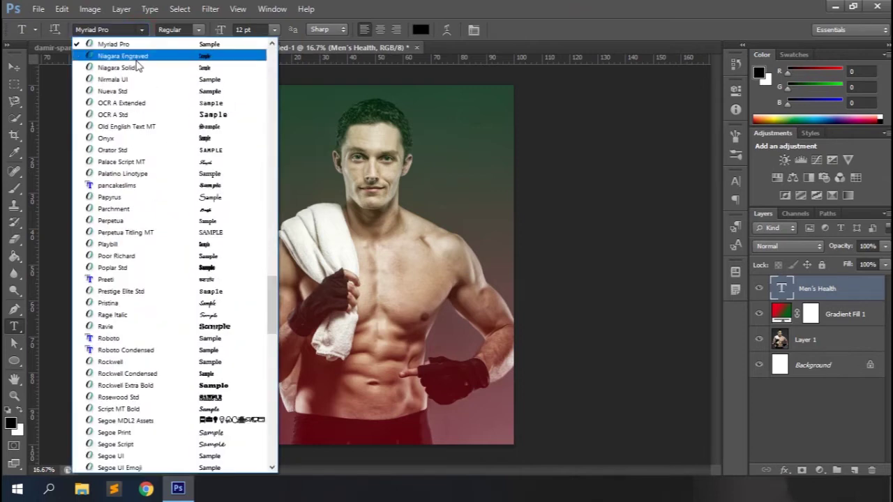
{"action": "scroll", "coordinate": [133, 187], "scroll_direction": "up", "scroll_amount": 10}
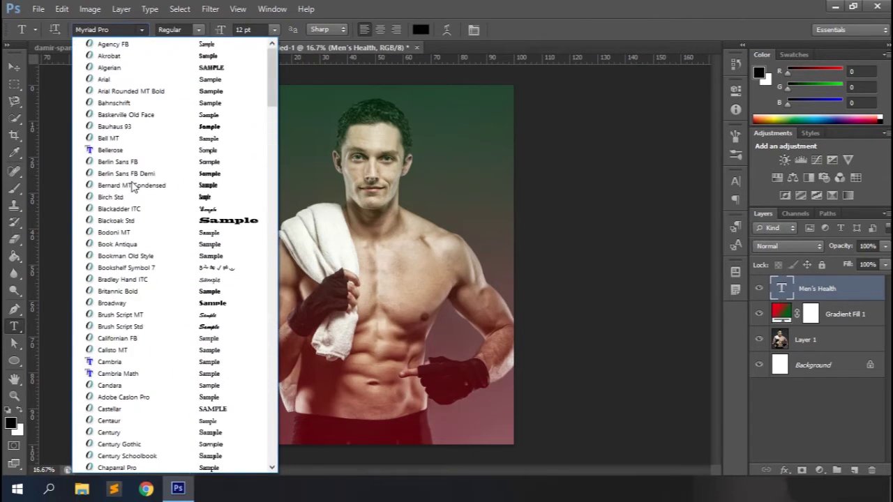
{"action": "left_click", "coordinate": [133, 104]}
{"action": "left_click", "coordinate": [275, 32]}
{"action": "left_click", "coordinate": [270, 251]}
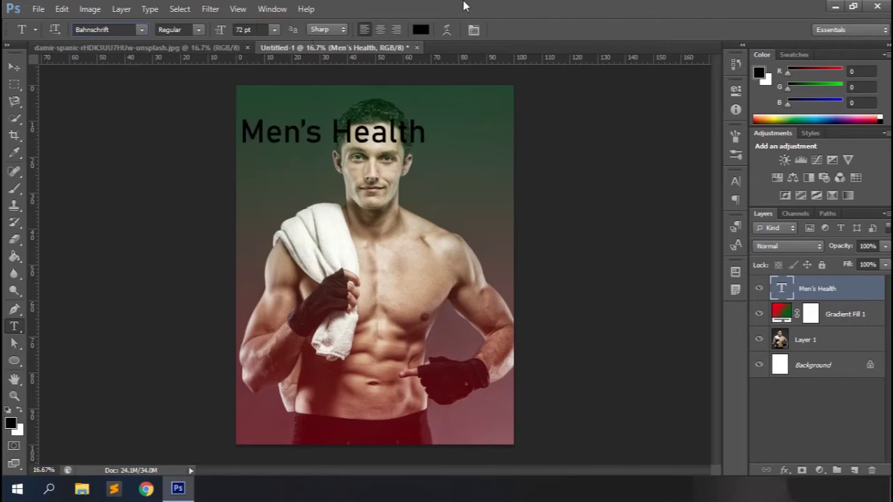
{"action": "left_click", "coordinate": [736, 182]}
{"action": "left_click", "coordinate": [596, 275]}
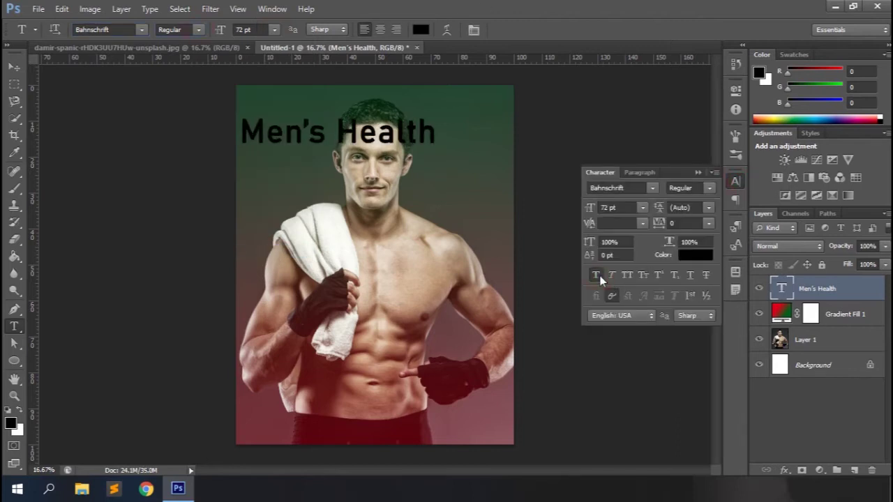
Scale the title up to about 99 pt so it spans nearly the full page width.
{"action": "key", "text": "ctrl+t"}
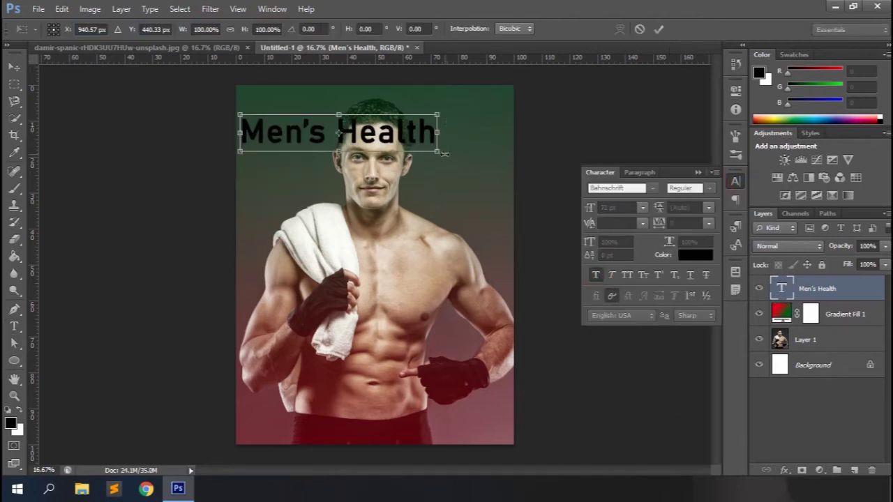
{"action": "left_click_drag", "start_coordinate": [437, 152], "coordinate": [513, 162]}
{"action": "key", "text": "Return"}
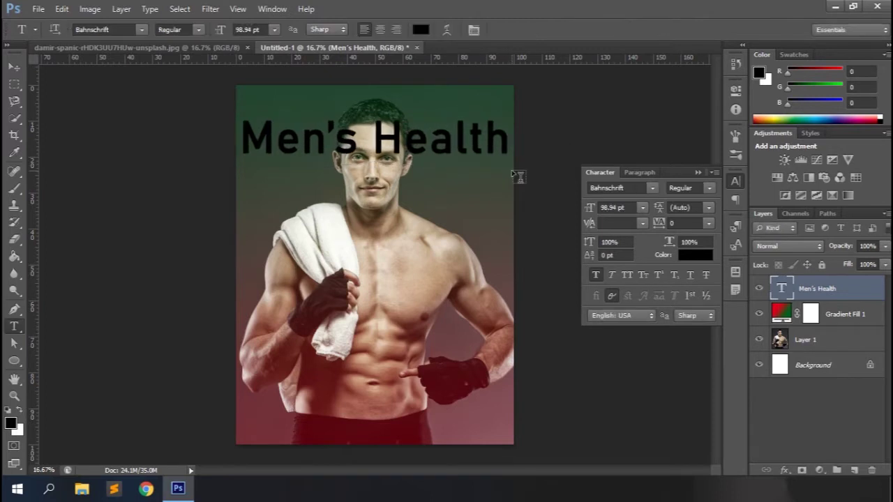
Recolor the "Men's Health" title bright red.
{"action": "left_click", "coordinate": [705, 260]}
{"action": "left_click", "coordinate": [732, 207]}
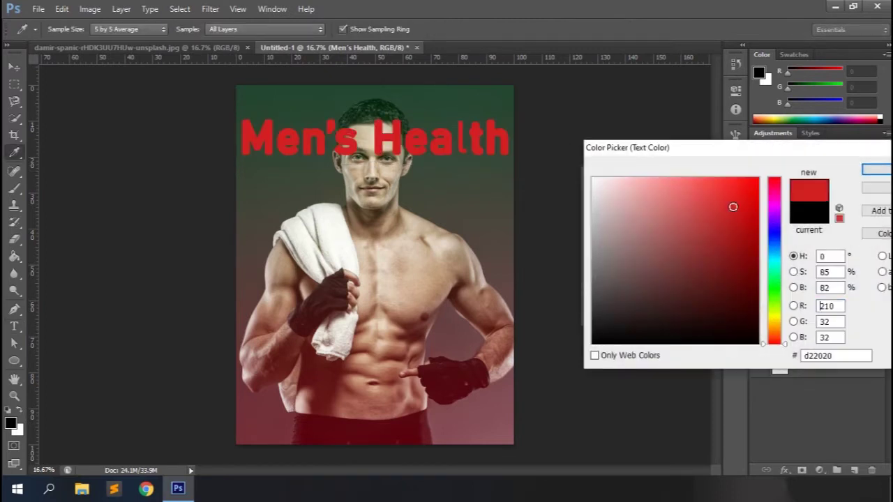
{"action": "left_click_drag", "start_coordinate": [723, 186], "coordinate": [726, 190]}
{"action": "left_click", "coordinate": [874, 169]}
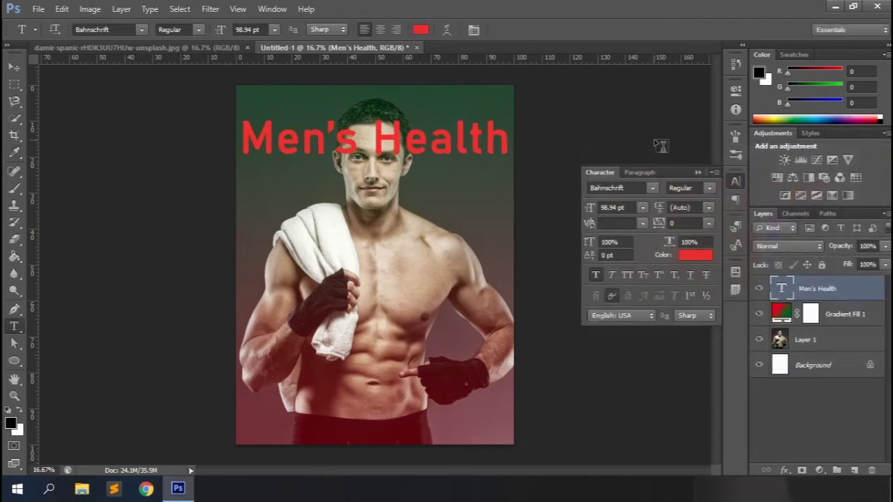
Change the title's font to Agency FB Bold.
{"action": "left_click", "coordinate": [652, 187]}
{"action": "left_click", "coordinate": [652, 188]}
{"action": "key", "text": "Up"}
{"action": "key", "text": "Up"}
{"action": "key", "text": "Up"}
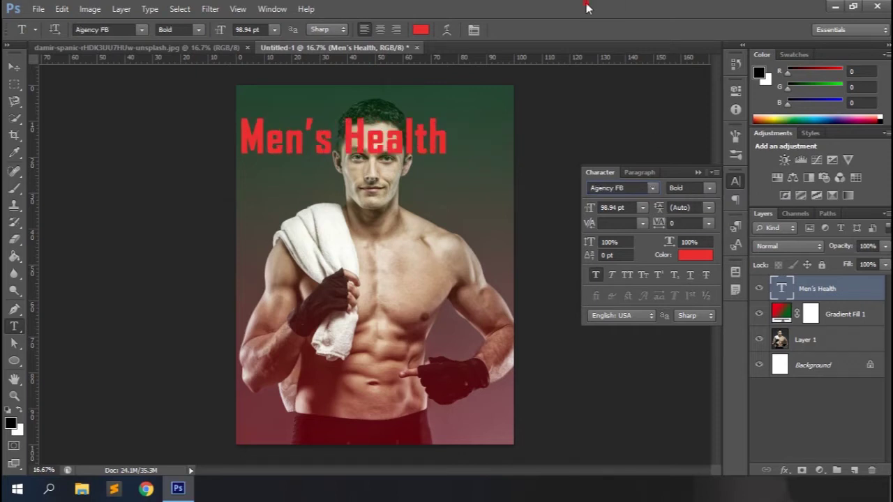
{"action": "left_click", "coordinate": [698, 174]}
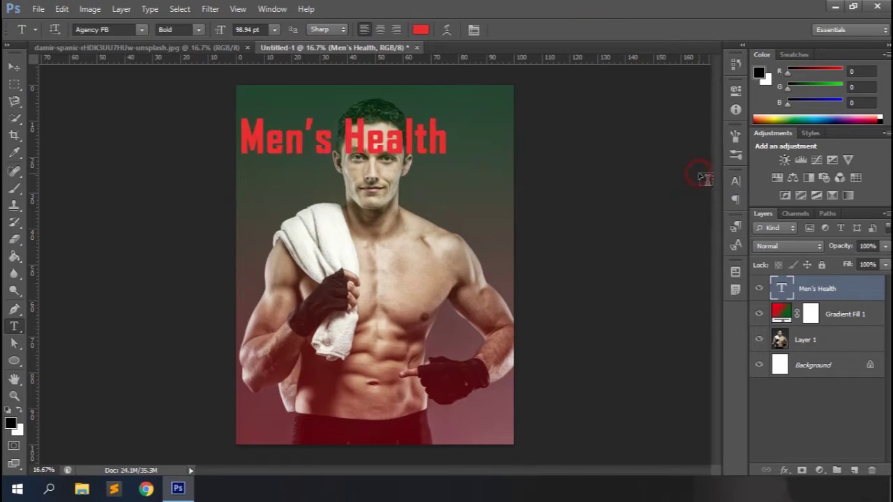
Enlarge the title to about 129 pt to fill the page width and move it up to the page's upper edge.
{"action": "key", "text": "ctrl+t"}
{"action": "left_click_drag", "start_coordinate": [447, 162], "coordinate": [508, 168]}
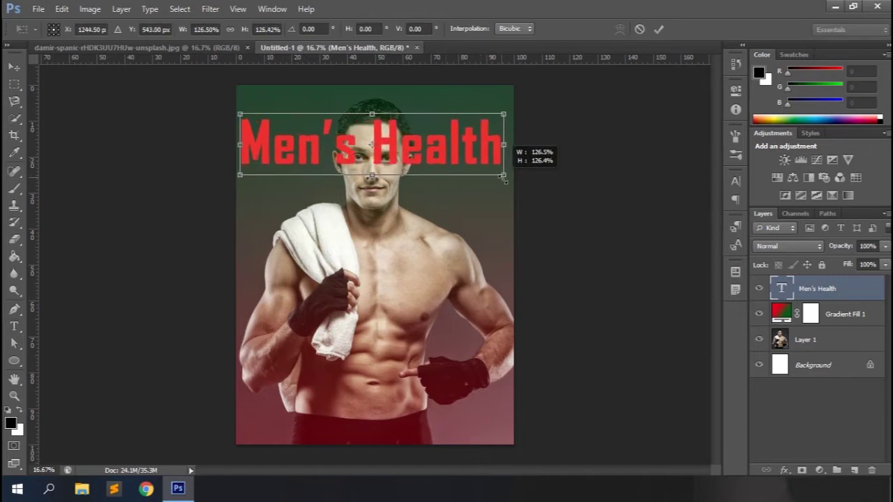
{"action": "key", "text": "Return"}
{"action": "key", "text": "v"}
{"action": "left_click_drag", "start_coordinate": [377, 170], "coordinate": [376, 143]}
Set the title's vertical scale to 80%.
{"action": "left_click", "coordinate": [736, 182]}
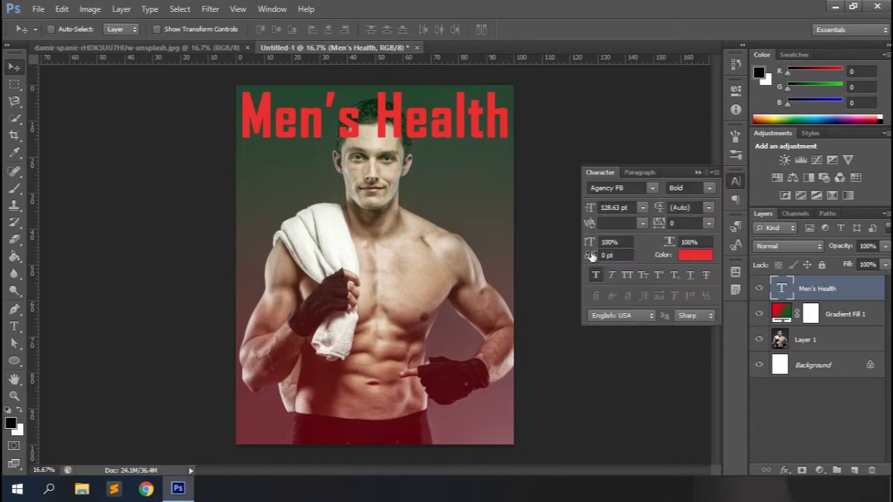
{"action": "left_click_drag", "start_coordinate": [589, 246], "coordinate": [575, 250]}
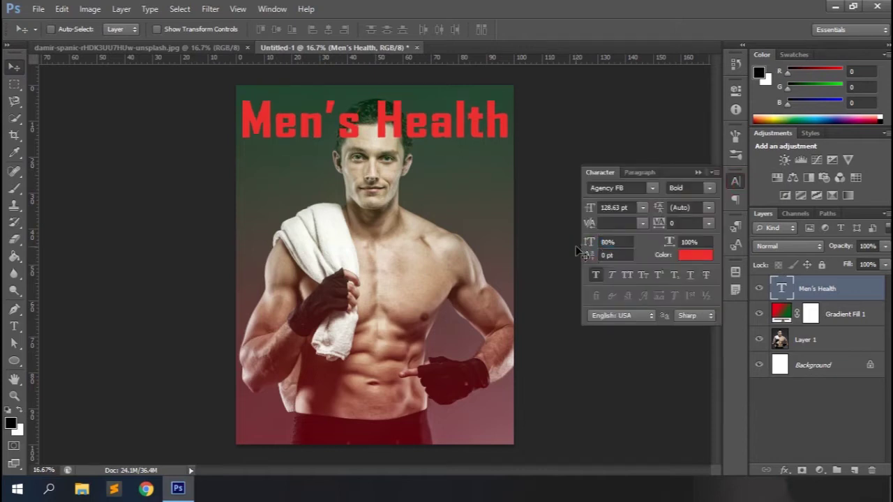
{"action": "left_click", "coordinate": [699, 172]}
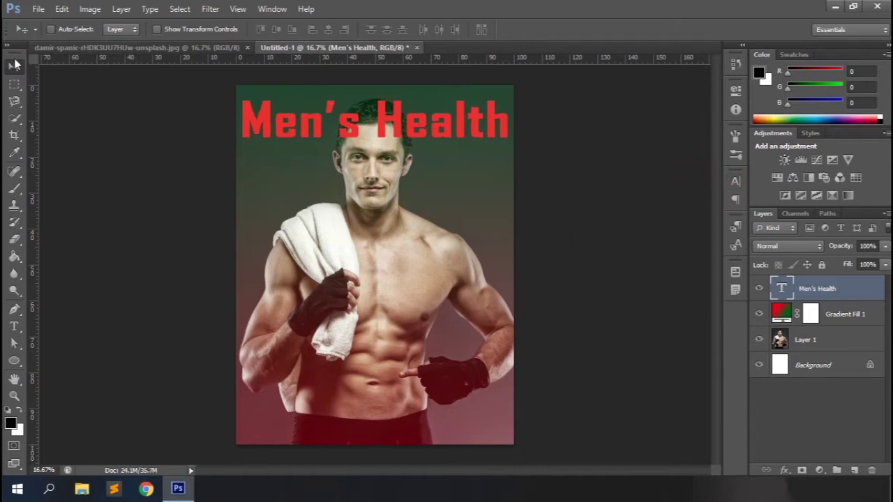
Nudge the Men's Health title closer to the page's upper edge and add a layer mask to it.
{"action": "key", "text": "shift+Up"}
{"action": "key", "text": "shift+Up"}
{"action": "key", "text": "shift+Up"}
{"action": "key", "text": "shift+Up"}
{"action": "key", "text": "shift+Up"}
{"action": "key", "text": "shift+Up"}
{"action": "key", "text": "shift+Up"}
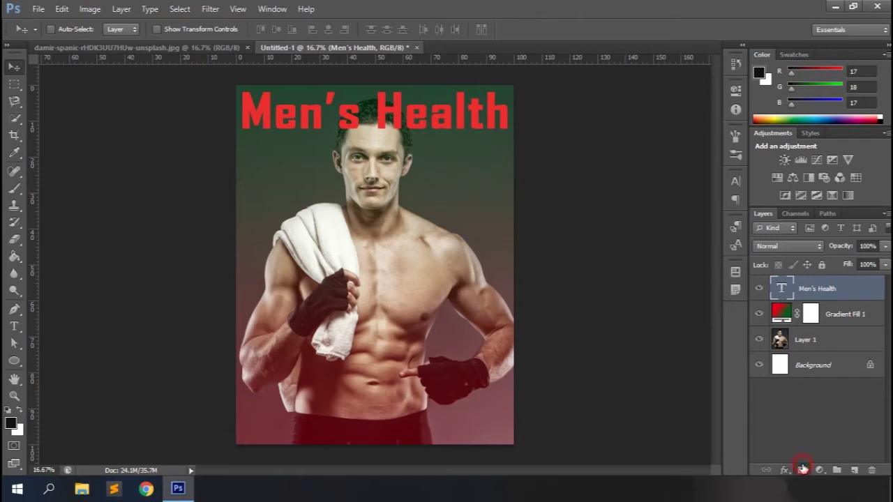
{"action": "left_click", "coordinate": [802, 469]}
Hide the title and gradient layers and select the man's dark hair on the photo layer with Color Range.
{"action": "left_click", "coordinate": [805, 339]}
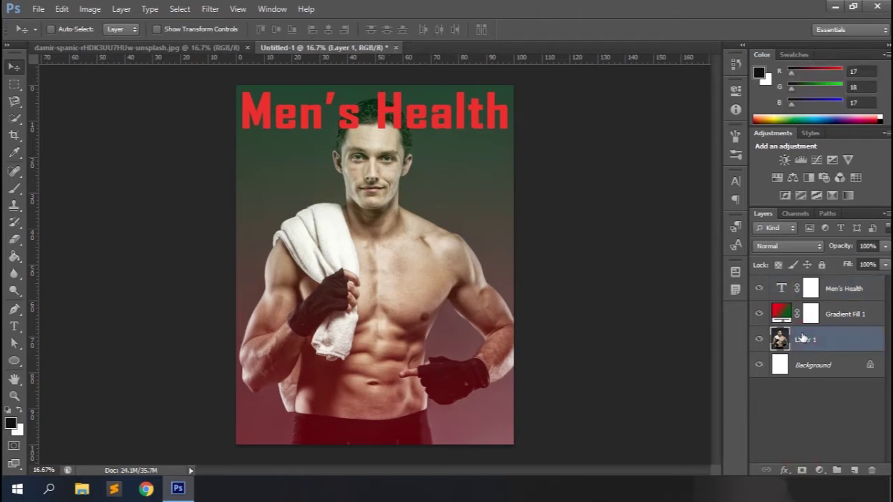
{"action": "left_click", "coordinate": [760, 288]}
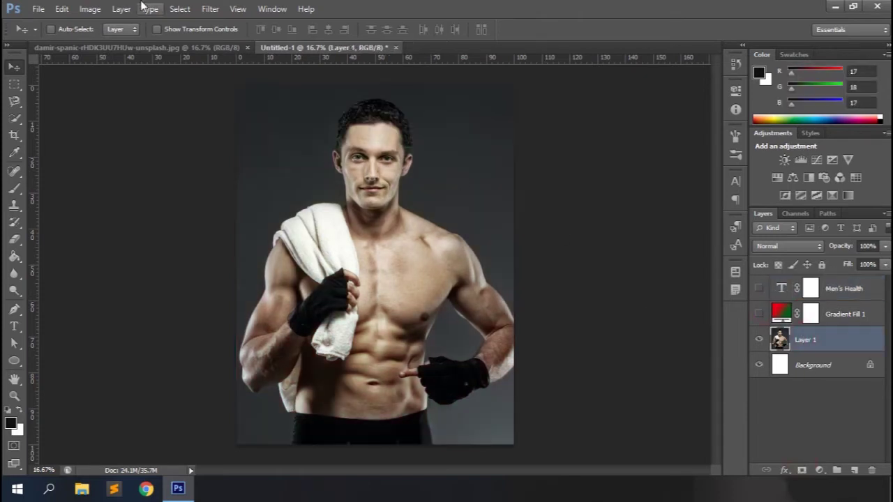
{"action": "left_click", "coordinate": [175, 10]}
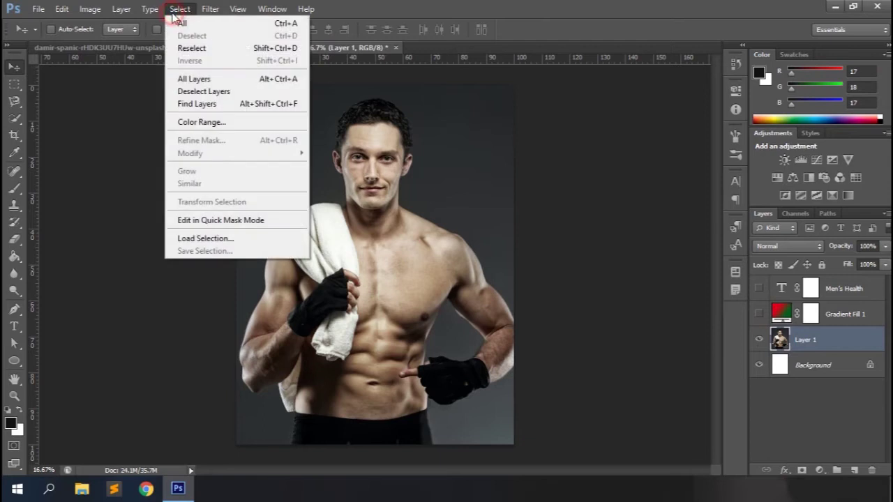
{"action": "left_click", "coordinate": [202, 123]}
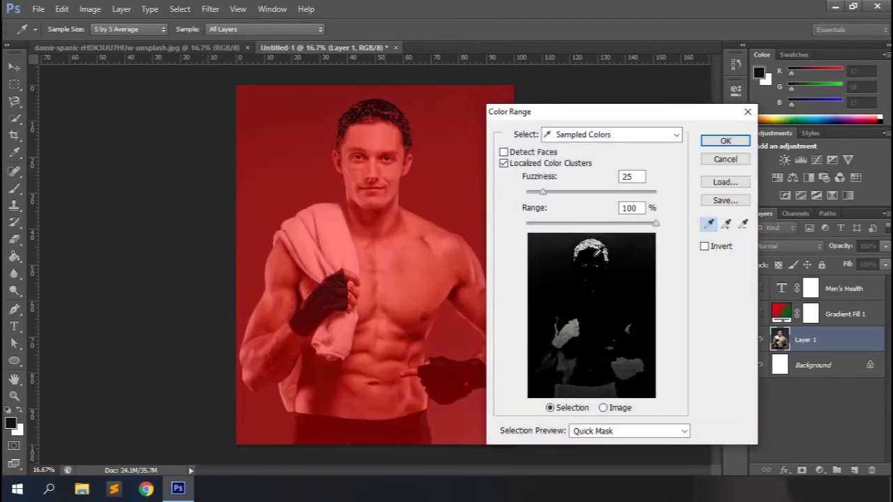
{"action": "mouse_move", "coordinate": [542, 193]}
{"action": "left_mouse_down"}
{"action": "mouse_move", "coordinate": [556, 195]}
{"action": "mouse_move", "coordinate": [537, 198]}
{"action": "mouse_move", "coordinate": [549, 196]}
{"action": "left_mouse_up"}
{"action": "left_click", "coordinate": [712, 141]}
{"action": "key", "text": "v"}
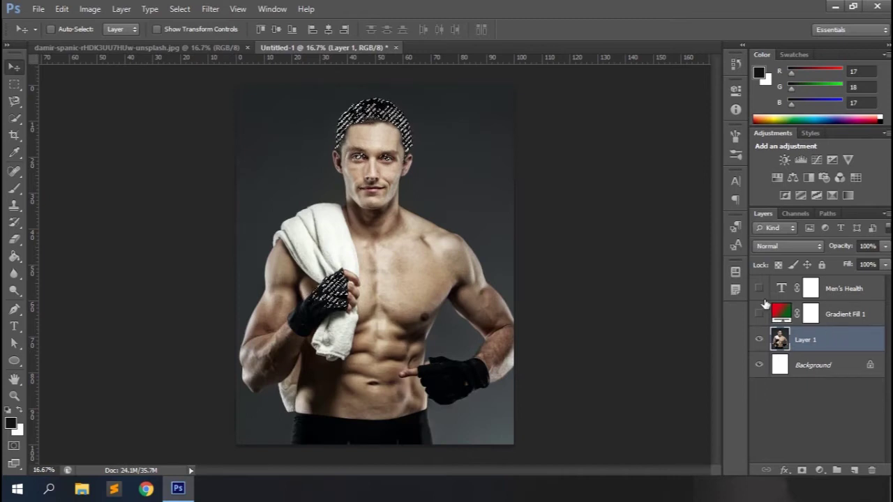
Show the title and gradient again, paint the title's mask black within the hair selection using a 250 px brush, and deselect.
{"action": "left_click_drag", "start_coordinate": [759, 290], "coordinate": [758, 314]}
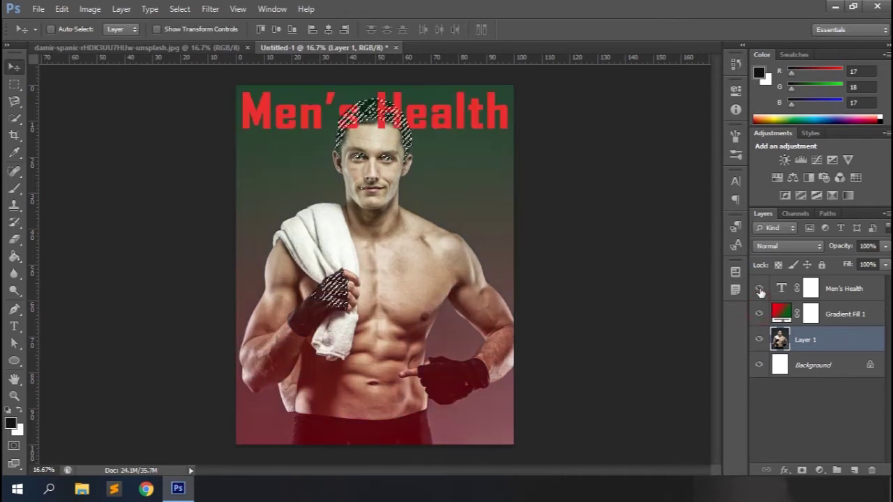
{"action": "left_click", "coordinate": [854, 292]}
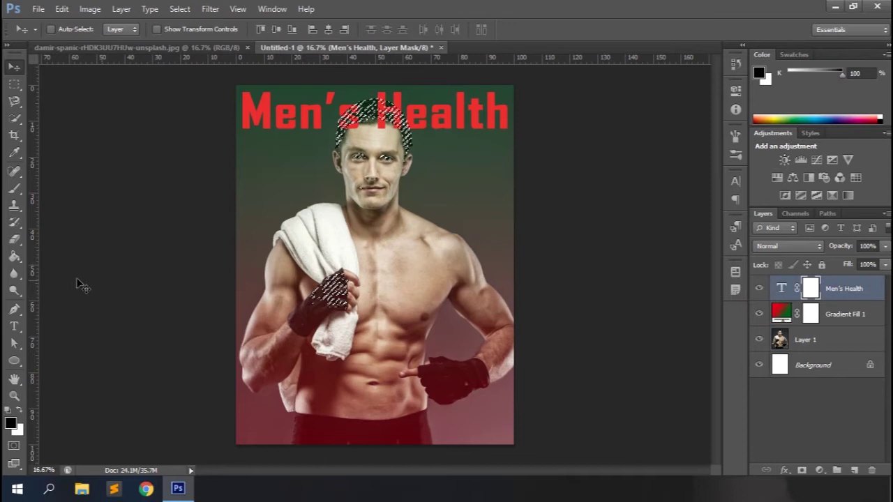
{"action": "left_click", "coordinate": [14, 188]}
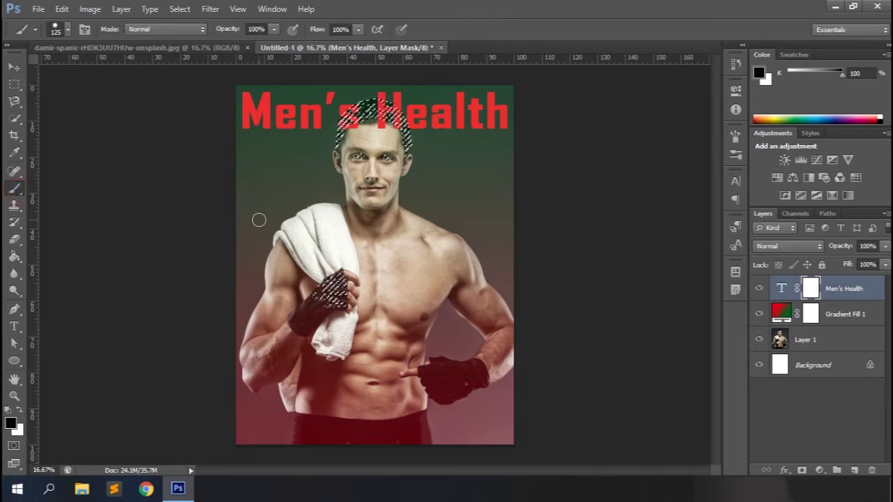
{"action": "key", "text": "ctrl+plus"}
{"action": "key", "text": "ctrl+plus"}
{"action": "key", "text": "bracketright"}
{"action": "key", "text": "bracketright"}
{"action": "key", "text": "bracketright"}
{"action": "key", "text": "bracketright"}
{"action": "key", "text": "bracketright"}
{"action": "left_click_drag", "start_coordinate": [712, 258], "coordinate": [712, 196]}
{"action": "mouse_move", "coordinate": [345, 244]}
{"action": "left_mouse_down"}
{"action": "mouse_move", "coordinate": [328, 195]}
{"action": "mouse_move", "coordinate": [298, 239]}
{"action": "mouse_move", "coordinate": [397, 204]}
{"action": "left_mouse_up"}
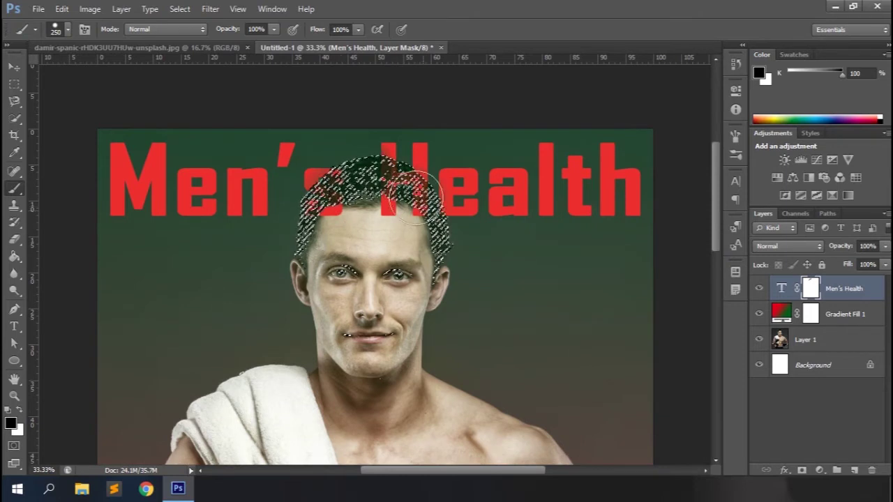
{"action": "key", "text": "ctrl+d"}
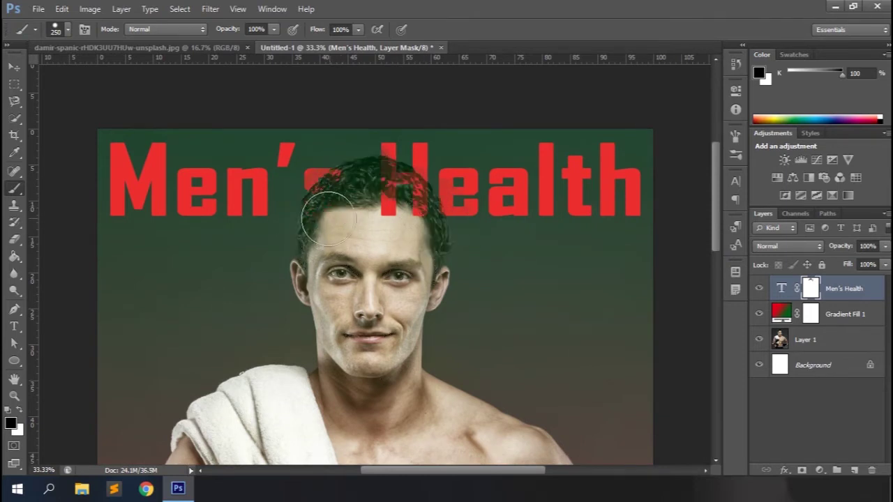
Paint black on the title's mask with an 80 px brush to clear the leftover red letter parts from the hair.
{"action": "key", "text": "ctrl+plus"}
{"action": "key", "text": "ctrl+plus"}
{"action": "key", "text": "ctrl+plus"}
{"action": "left_click_drag", "start_coordinate": [720, 173], "coordinate": [719, 146]}
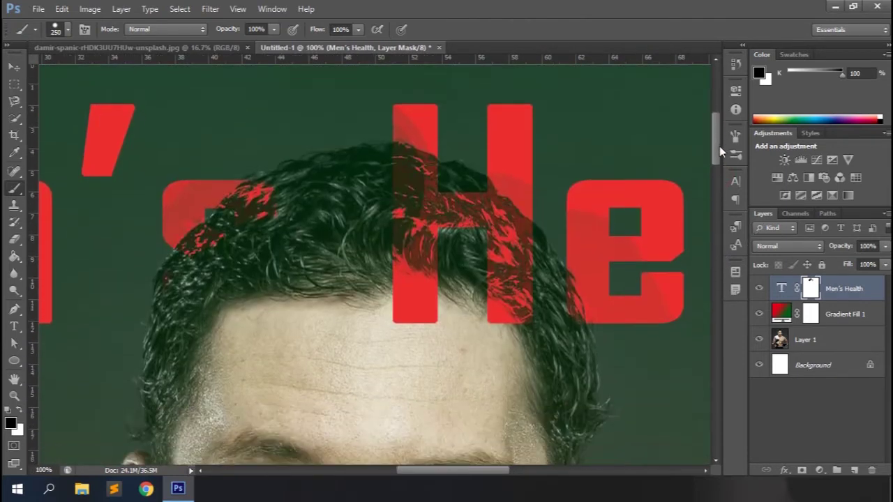
{"action": "key", "text": "bracketleft"}
{"action": "key", "text": "bracketleft"}
{"action": "key", "text": "bracketleft"}
{"action": "key", "text": "bracketleft"}
{"action": "key", "text": "bracketleft"}
{"action": "key", "text": "bracketleft"}
{"action": "key", "text": "bracketleft"}
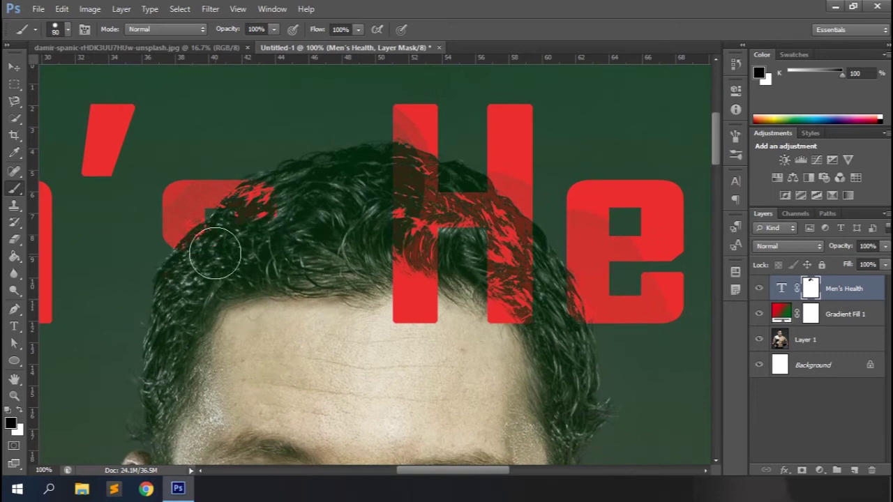
{"action": "mouse_move", "coordinate": [244, 218]}
{"action": "left_mouse_down"}
{"action": "mouse_move", "coordinate": [270, 214]}
{"action": "mouse_move", "coordinate": [264, 201]}
{"action": "mouse_move", "coordinate": [268, 222]}
{"action": "mouse_move", "coordinate": [260, 212]}
{"action": "mouse_move", "coordinate": [235, 233]}
{"action": "left_mouse_up"}
{"action": "mouse_move", "coordinate": [372, 215]}
{"action": "left_mouse_down"}
{"action": "mouse_move", "coordinate": [389, 177]}
{"action": "mouse_move", "coordinate": [421, 184]}
{"action": "mouse_move", "coordinate": [403, 177]}
{"action": "mouse_move", "coordinate": [420, 183]}
{"action": "mouse_move", "coordinate": [404, 176]}
{"action": "mouse_move", "coordinate": [405, 250]}
{"action": "mouse_move", "coordinate": [425, 235]}
{"action": "mouse_move", "coordinate": [425, 322]}
{"action": "mouse_move", "coordinate": [431, 220]}
{"action": "mouse_move", "coordinate": [476, 212]}
{"action": "mouse_move", "coordinate": [469, 198]}
{"action": "mouse_move", "coordinate": [497, 257]}
{"action": "mouse_move", "coordinate": [488, 220]}
{"action": "mouse_move", "coordinate": [509, 249]}
{"action": "mouse_move", "coordinate": [504, 303]}
{"action": "mouse_move", "coordinate": [545, 304]}
{"action": "mouse_move", "coordinate": [557, 322]}
{"action": "mouse_move", "coordinate": [551, 300]}
{"action": "mouse_move", "coordinate": [566, 333]}
{"action": "mouse_move", "coordinate": [550, 304]}
{"action": "mouse_move", "coordinate": [534, 298]}
{"action": "mouse_move", "coordinate": [553, 293]}
{"action": "mouse_move", "coordinate": [558, 306]}
{"action": "mouse_move", "coordinate": [541, 357]}
{"action": "mouse_move", "coordinate": [478, 285]}
{"action": "mouse_move", "coordinate": [549, 292]}
{"action": "mouse_move", "coordinate": [505, 296]}
{"action": "mouse_move", "coordinate": [514, 241]}
{"action": "mouse_move", "coordinate": [502, 254]}
{"action": "mouse_move", "coordinate": [500, 237]}
{"action": "mouse_move", "coordinate": [479, 235]}
{"action": "mouse_move", "coordinate": [471, 200]}
{"action": "mouse_move", "coordinate": [461, 221]}
{"action": "mouse_move", "coordinate": [492, 248]}
{"action": "left_mouse_up"}
{"action": "left_click", "coordinate": [556, 303]}
{"action": "key", "text": "ctrl+alt+z"}
{"action": "key", "text": "ctrl+alt+z"}
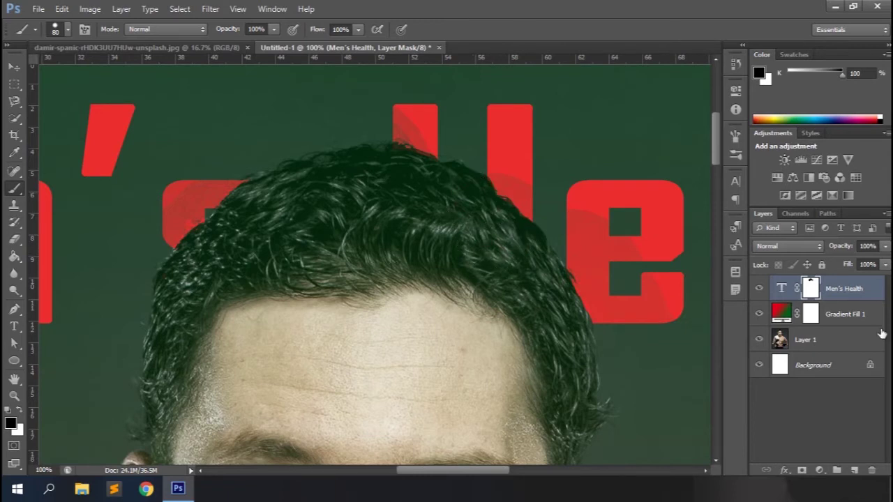
Display the title's mask on its own and paint white over the grey halo along the hair's left side.
{"action": "left_click", "coordinate": [811, 290], "text": "alt"}
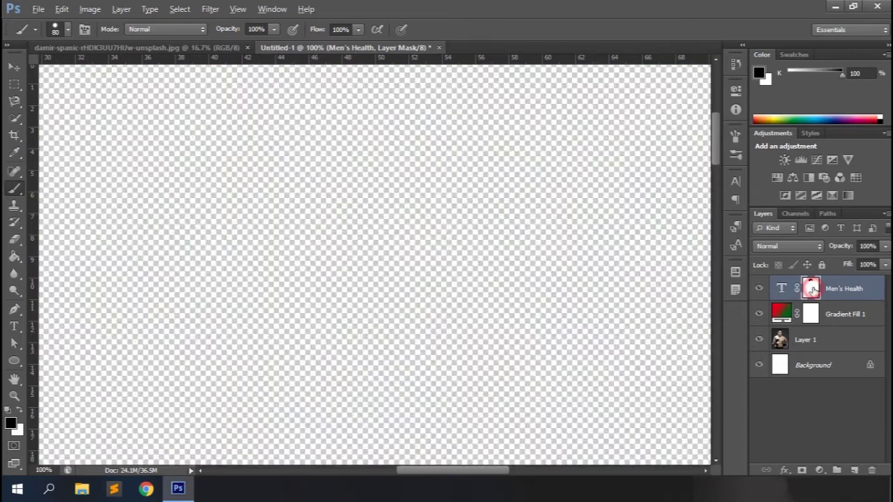
{"action": "key", "text": "ctrl+minus"}
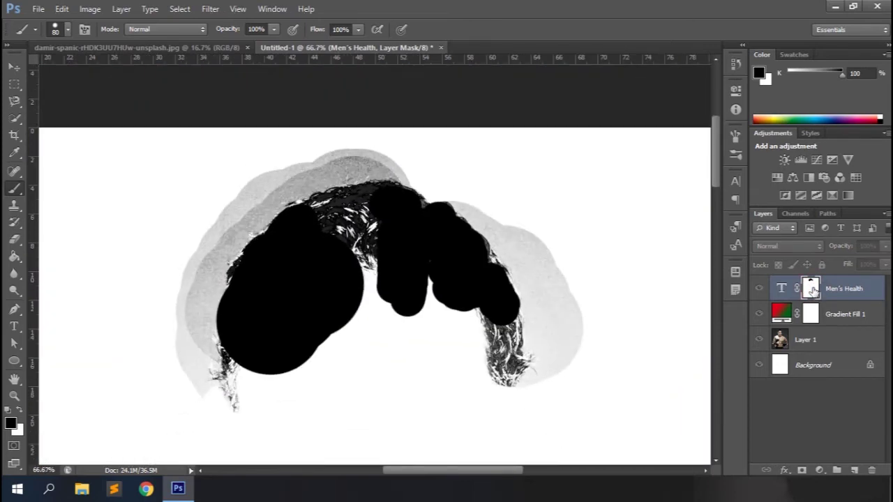
{"action": "left_click", "coordinate": [21, 410]}
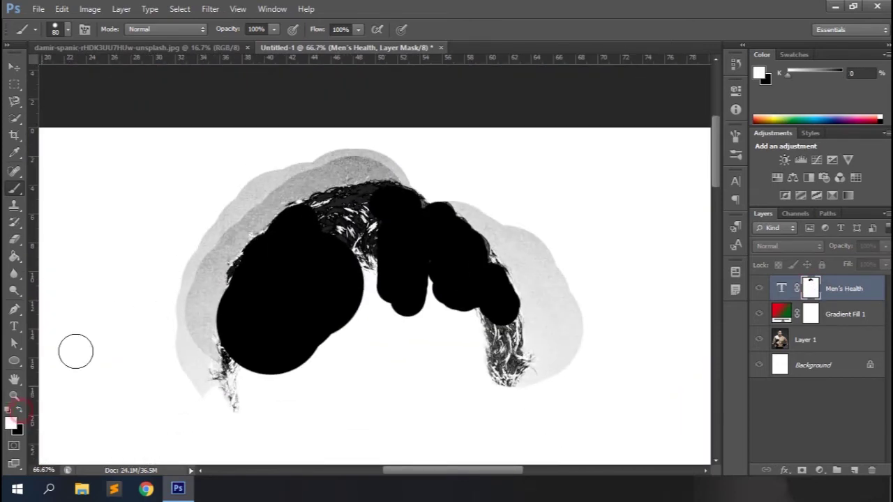
{"action": "mouse_move", "coordinate": [158, 324]}
{"action": "left_mouse_down"}
{"action": "mouse_move", "coordinate": [179, 311]}
{"action": "mouse_move", "coordinate": [190, 351]}
{"action": "mouse_move", "coordinate": [194, 343]}
{"action": "mouse_move", "coordinate": [189, 394]}
{"action": "mouse_move", "coordinate": [203, 292]}
{"action": "mouse_move", "coordinate": [202, 279]}
{"action": "mouse_move", "coordinate": [190, 282]}
{"action": "mouse_move", "coordinate": [213, 244]}
{"action": "left_mouse_up"}
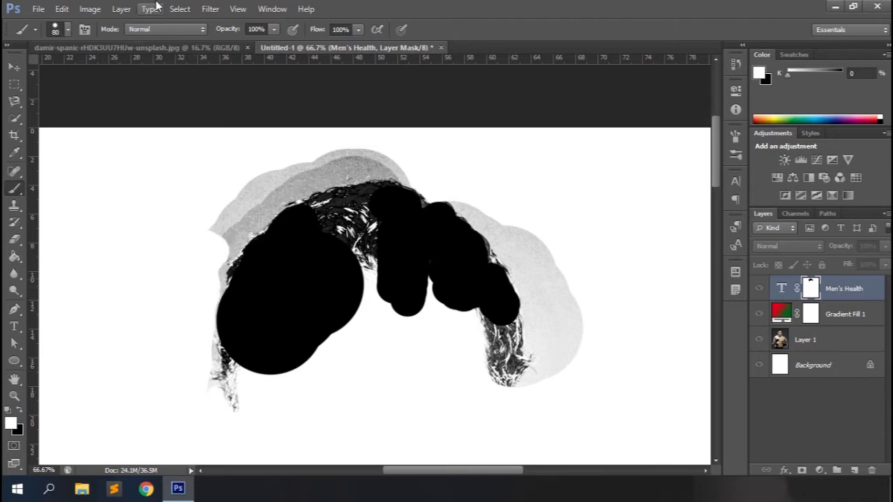
Paint white in Overlay mode over the remaining grey halo around the hair in the mask and return to the artwork view.
{"action": "left_click", "coordinate": [162, 28]}
{"action": "left_click", "coordinate": [136, 221]}
{"action": "mouse_move", "coordinate": [196, 198]}
{"action": "left_mouse_down"}
{"action": "mouse_move", "coordinate": [217, 238]}
{"action": "mouse_move", "coordinate": [265, 181]}
{"action": "mouse_move", "coordinate": [283, 185]}
{"action": "mouse_move", "coordinate": [336, 158]}
{"action": "mouse_move", "coordinate": [386, 155]}
{"action": "mouse_move", "coordinate": [425, 170]}
{"action": "mouse_move", "coordinate": [523, 259]}
{"action": "mouse_move", "coordinate": [560, 277]}
{"action": "mouse_move", "coordinate": [551, 337]}
{"action": "mouse_move", "coordinate": [576, 334]}
{"action": "left_mouse_up"}
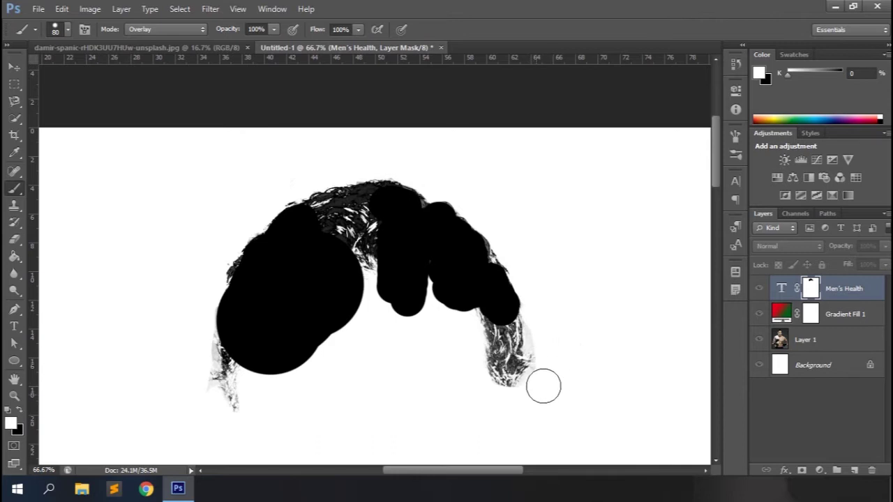
{"action": "left_click", "coordinate": [810, 290], "text": "alt"}
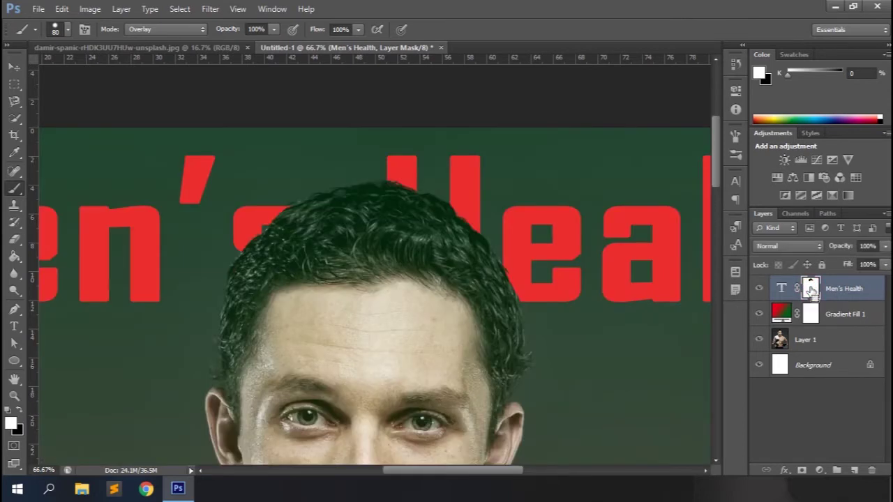
{"action": "key", "text": "ctrl+minus"}
{"action": "key", "text": "ctrl+minus"}
{"action": "key", "text": "ctrl+minus"}
{"action": "left_click_drag", "start_coordinate": [720, 141], "coordinate": [710, 188]}
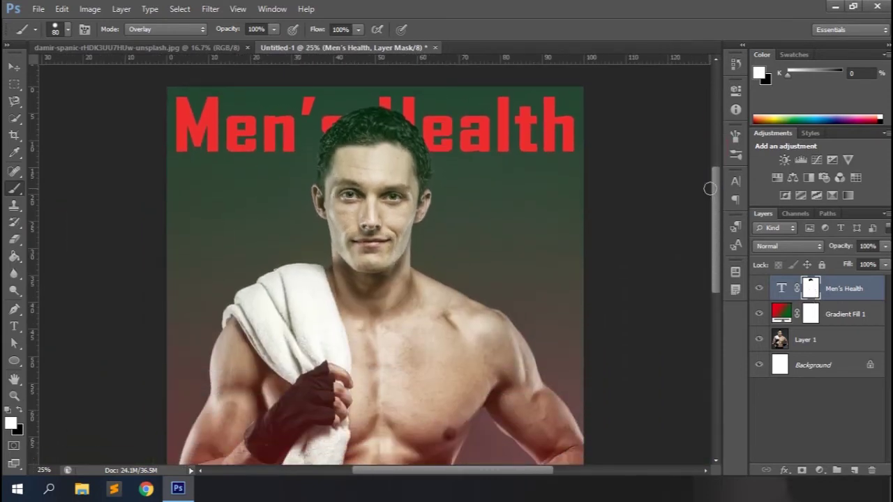
Group the title, gradient and photo layers and lock the whole group.
{"action": "left_click", "coordinate": [809, 341], "text": "shift"}
{"action": "key", "text": "ctrl+g"}
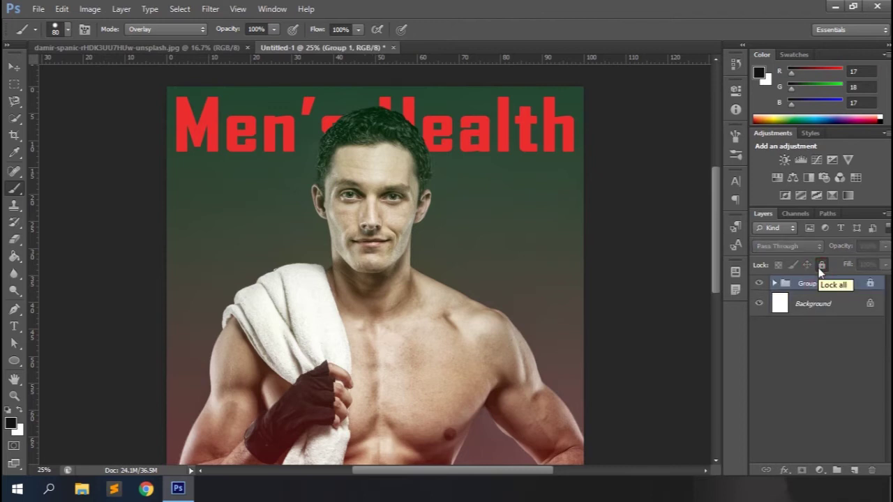
Add the headline "Lose Fat Fast" on three lines below the start of the title, left of the man's face.
{"action": "left_click", "coordinate": [13, 328]}
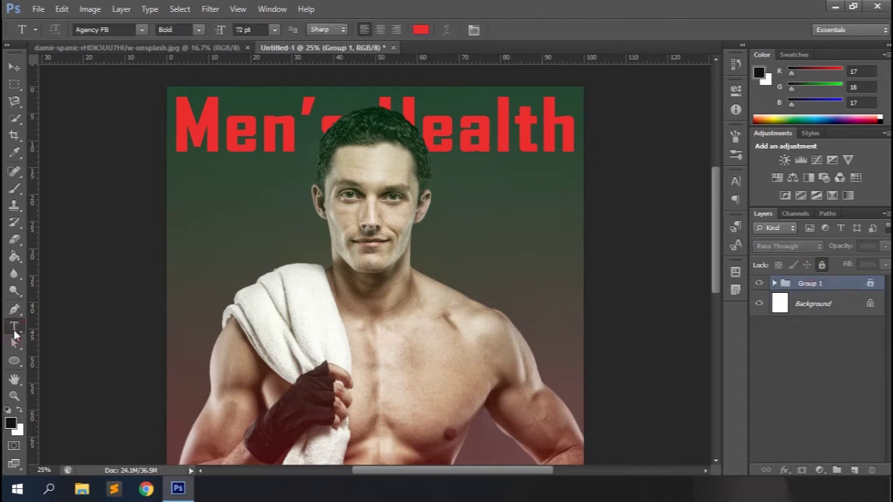
{"action": "left_click", "coordinate": [179, 193]}
{"action": "type", "text": "Lose"}
{"action": "key", "text": "Return"}
{"action": "type", "text": "Fat"}
{"action": "key", "text": "Return"}
{"action": "type", "text": "Fast"}
{"action": "left_click", "coordinate": [575, 30]}
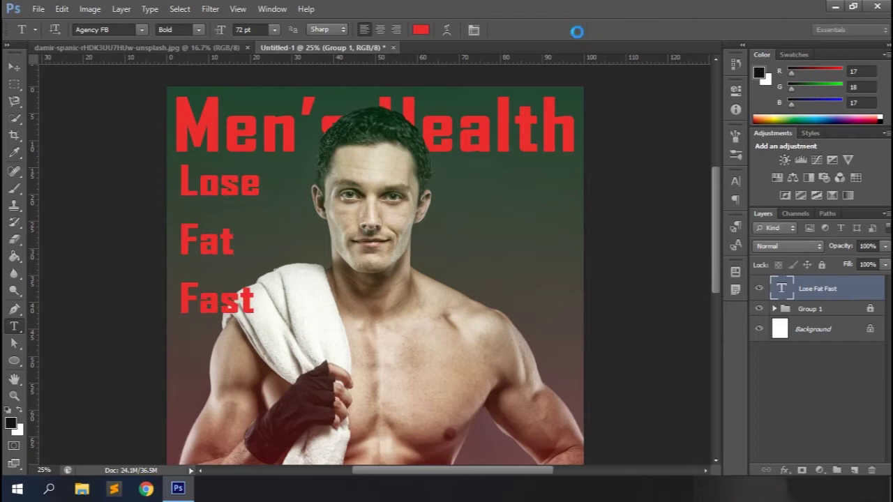
Change the font of the "Lose Fat Fast" headline to HeronSans Bold.
{"action": "left_click", "coordinate": [735, 181]}
{"action": "left_click", "coordinate": [652, 188]}
{"action": "scroll", "coordinate": [687, 408], "scroll_direction": "down", "scroll_amount": 10}
{"action": "scroll", "coordinate": [687, 408], "scroll_direction": "down", "scroll_amount": 3}
{"action": "left_click", "coordinate": [687, 407]}
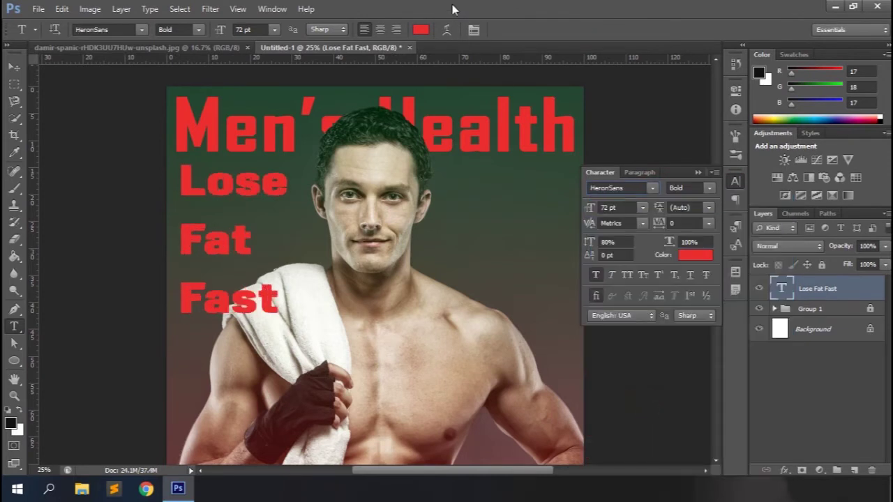
Set the headline's font size to 60 pt and its leading to 48 pt.
{"action": "left_click", "coordinate": [708, 207]}
{"action": "left_click", "coordinate": [691, 401]}
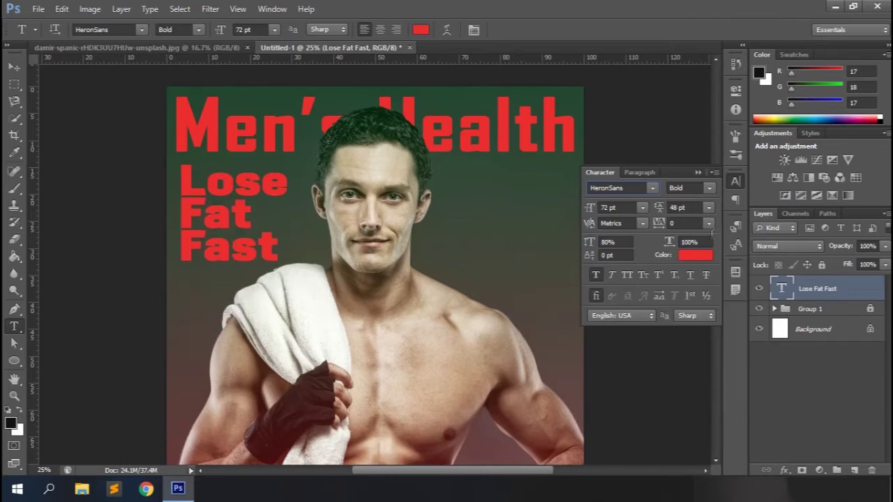
{"action": "left_click", "coordinate": [641, 207]}
{"action": "left_click", "coordinate": [632, 416]}
{"action": "left_click", "coordinate": [708, 207]}
{"action": "left_click", "coordinate": [698, 386]}
{"action": "double_click", "coordinate": [676, 207]}
{"action": "type", "text": "40"}
{"action": "key", "text": "Return"}
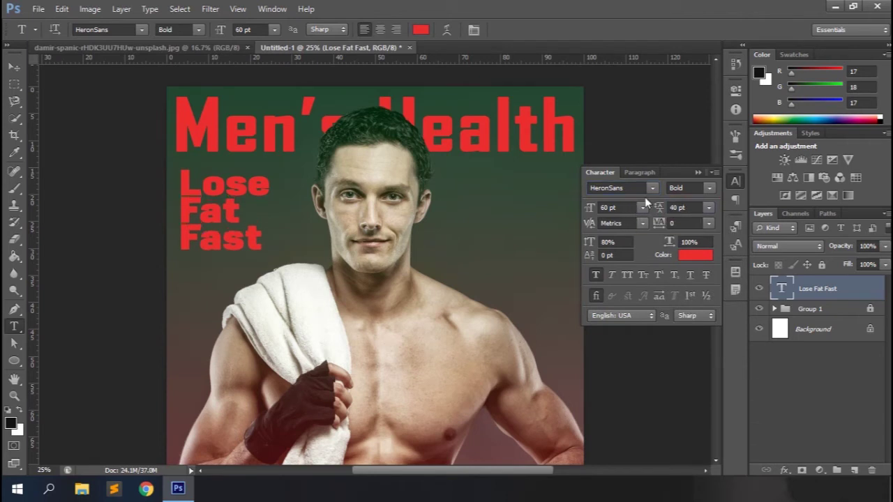
{"action": "double_click", "coordinate": [675, 207]}
{"action": "type", "text": "48"}
{"action": "key", "text": "Return"}
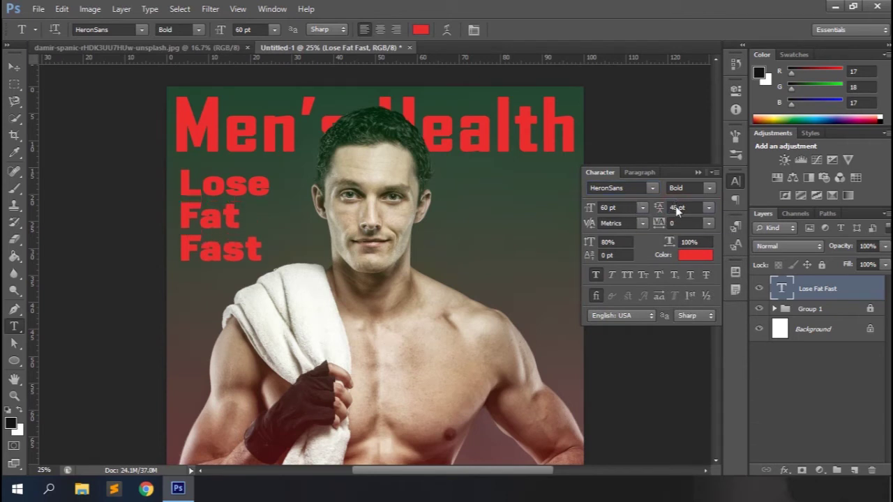
Recolor the "Lose Fat Fast" headline off-white (f9f0f0).
{"action": "left_click", "coordinate": [697, 173]}
{"action": "left_click", "coordinate": [736, 180]}
{"action": "left_click", "coordinate": [695, 255]}
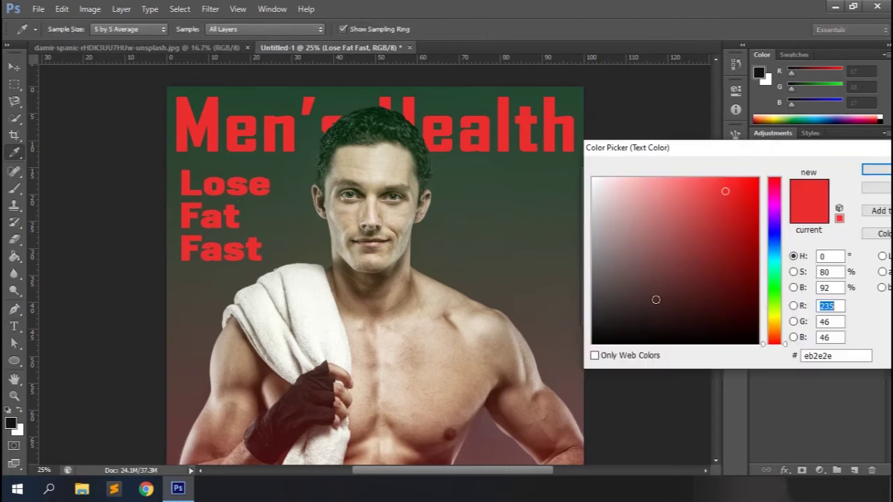
{"action": "left_click", "coordinate": [604, 340]}
{"action": "left_click", "coordinate": [598, 184]}
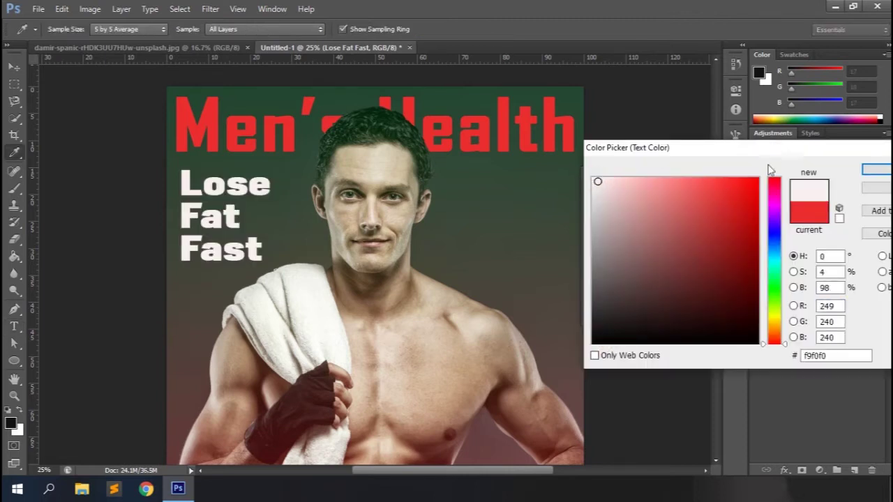
{"action": "left_click", "coordinate": [874, 171]}
{"action": "left_click", "coordinate": [775, 308]}
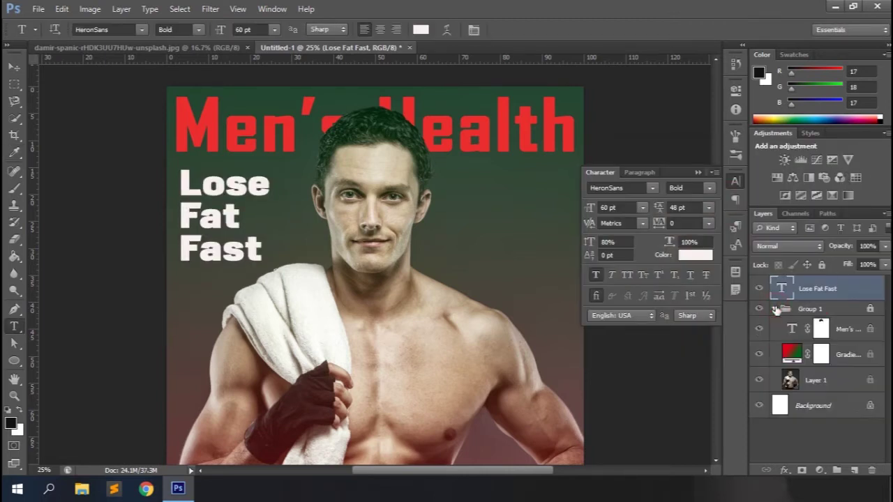
{"action": "key", "text": "v"}
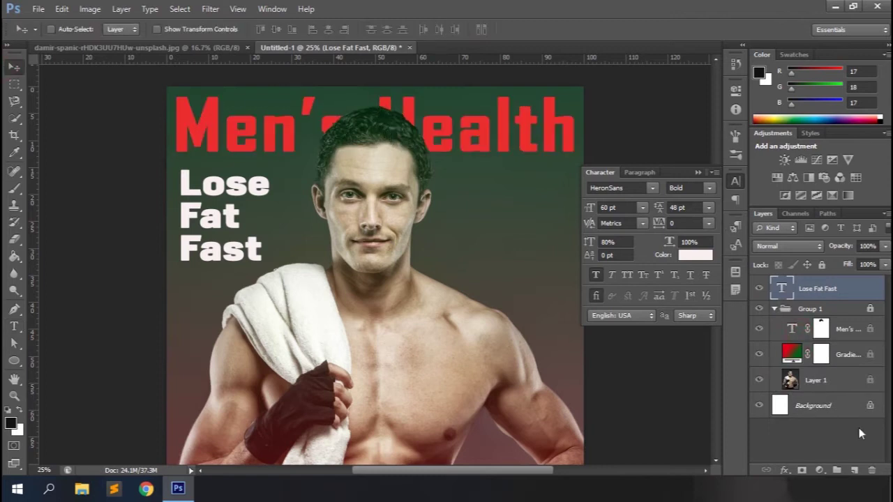
{"action": "left_click", "coordinate": [817, 383], "text": "shift"}
{"action": "left_click", "coordinate": [832, 387]}
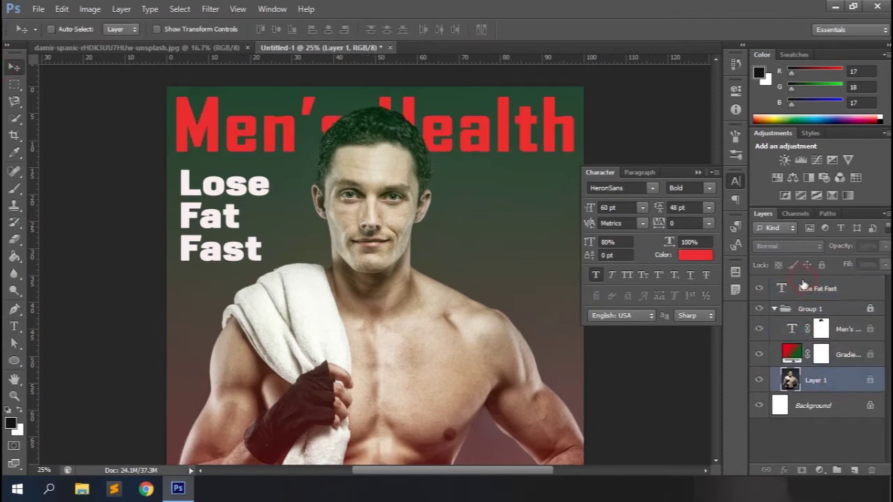
{"action": "left_click", "coordinate": [803, 284], "text": "ctrl"}
{"action": "left_click", "coordinate": [774, 308]}
{"action": "left_click", "coordinate": [774, 308]}
{"action": "left_click", "coordinate": [774, 308]}
{"action": "left_click", "coordinate": [830, 288]}
Unlock Group 1 and align the left edge of the "Lose Fat Fast" headline with the "Men's Health" title.
{"action": "left_click", "coordinate": [837, 311]}
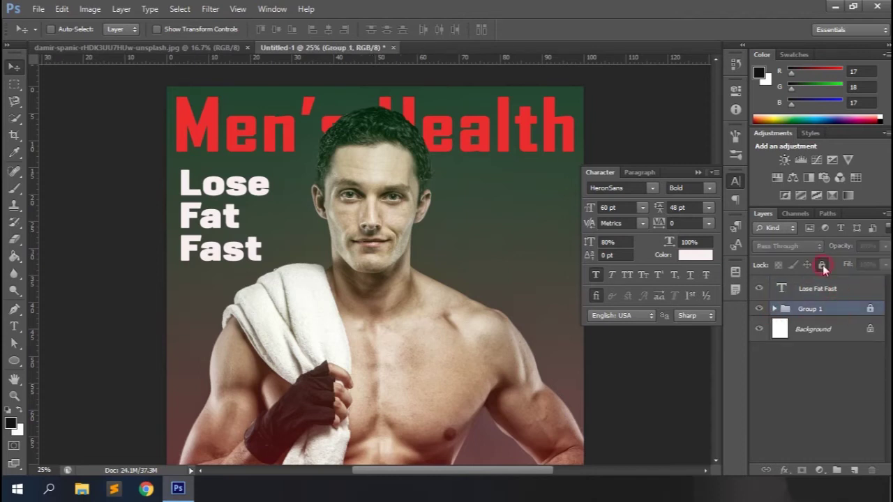
{"action": "left_click", "coordinate": [774, 308]}
{"action": "left_click", "coordinate": [791, 333]}
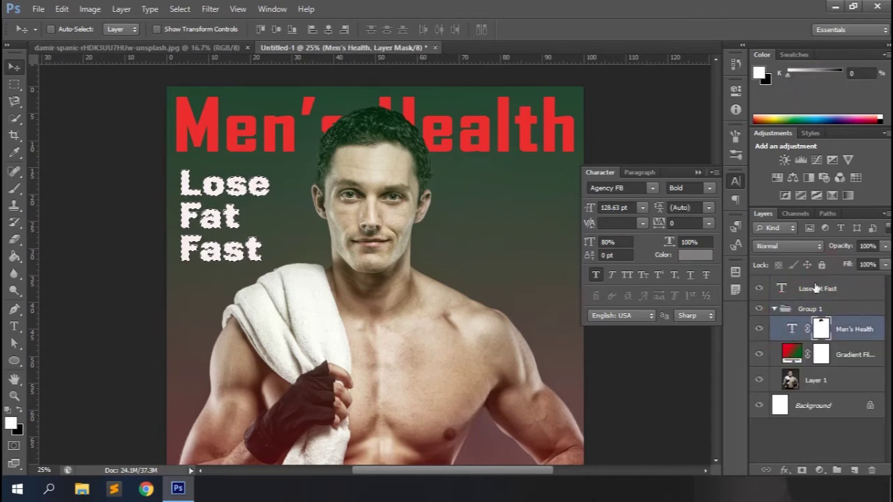
{"action": "left_click", "coordinate": [809, 288], "text": "ctrl"}
{"action": "left_click", "coordinate": [311, 30]}
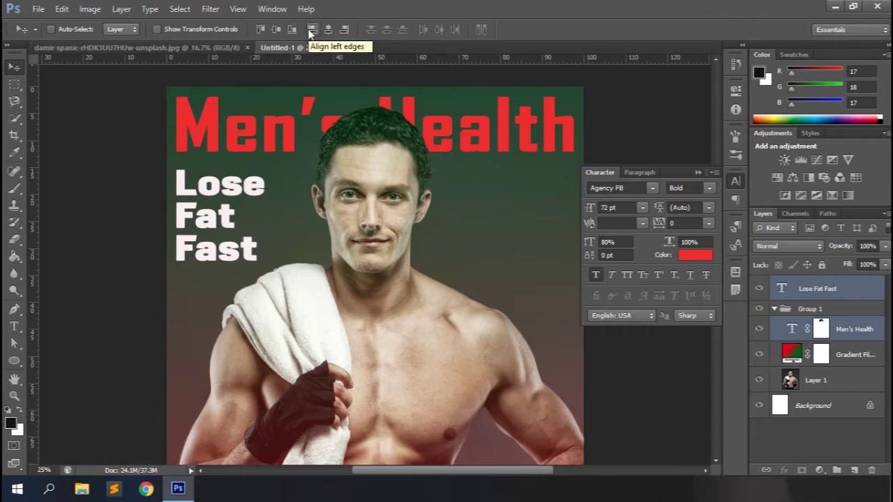
{"action": "left_click", "coordinate": [698, 172]}
Add the headline "Get Back In Shape!" on two lines below the end of the title, right of the man's face.
{"action": "mouse_move", "coordinate": [717, 207]}
{"action": "left_mouse_down"}
{"action": "mouse_move", "coordinate": [724, 242]}
{"action": "mouse_move", "coordinate": [717, 207]}
{"action": "left_mouse_up"}
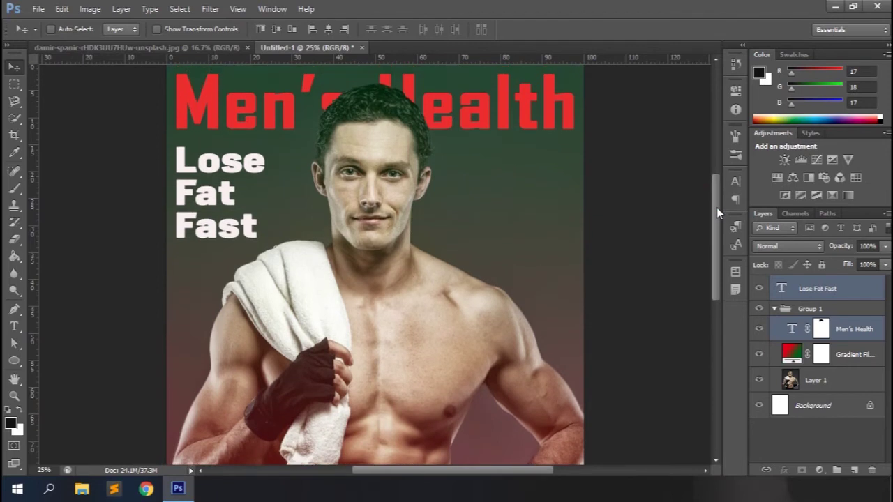
{"action": "left_click", "coordinate": [14, 326]}
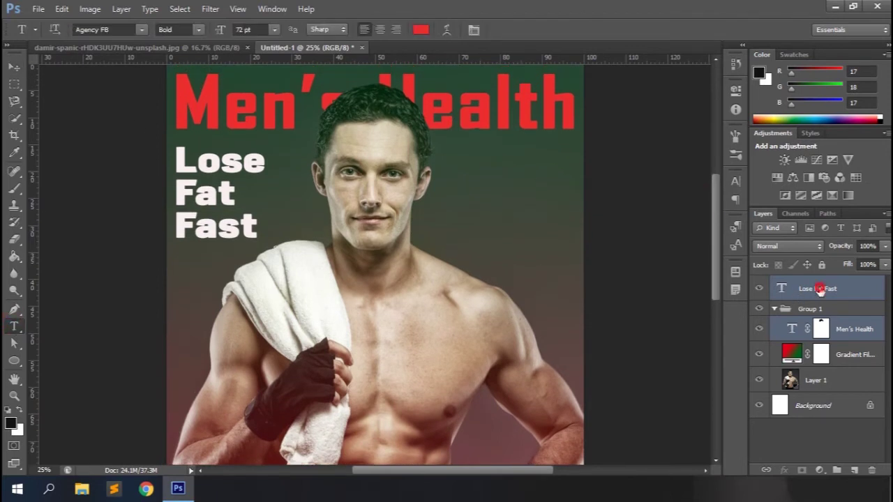
{"action": "left_click", "coordinate": [817, 288]}
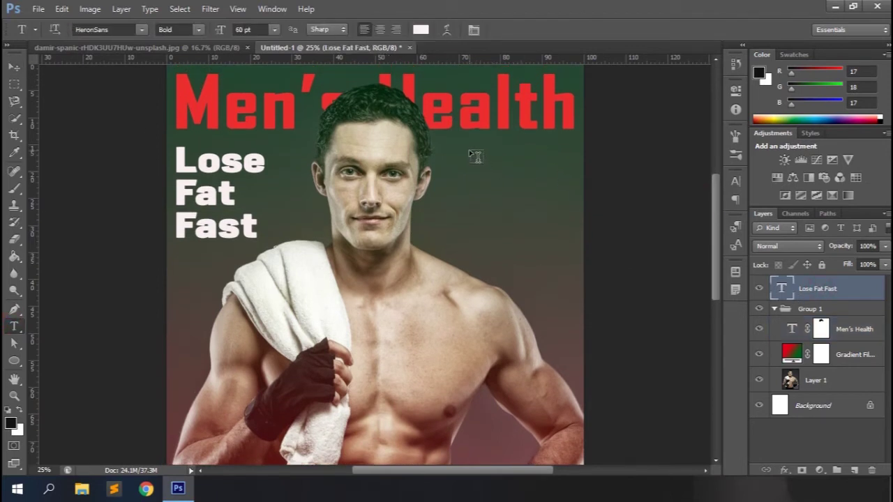
{"action": "left_click", "coordinate": [454, 155]}
{"action": "type", "text": "Get Bac"}
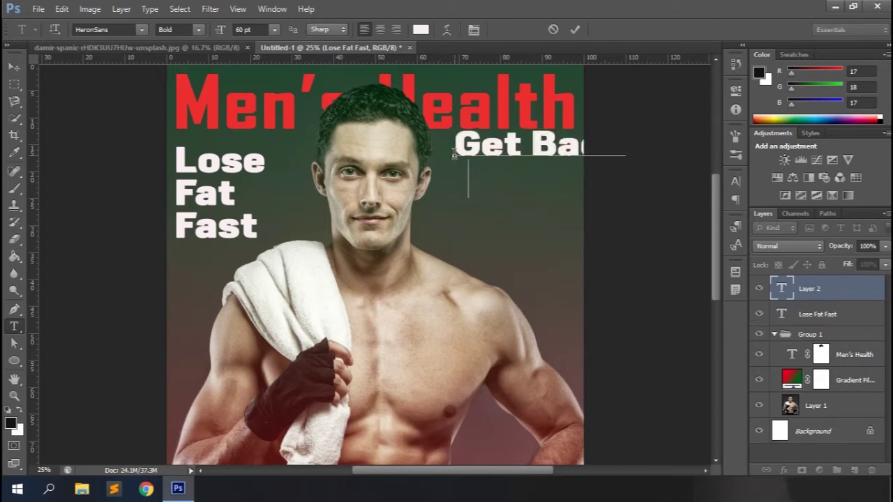
{"action": "type", "text": "k In Shape!"}
{"action": "left_click", "coordinate": [575, 30]}
Set the "Get Back In Shape!" headline's font size to 36 pt and its leading to 30 pt.
{"action": "left_click", "coordinate": [199, 29]}
{"action": "left_click", "coordinate": [199, 29]}
{"action": "left_click", "coordinate": [274, 29]}
{"action": "left_click", "coordinate": [257, 187]}
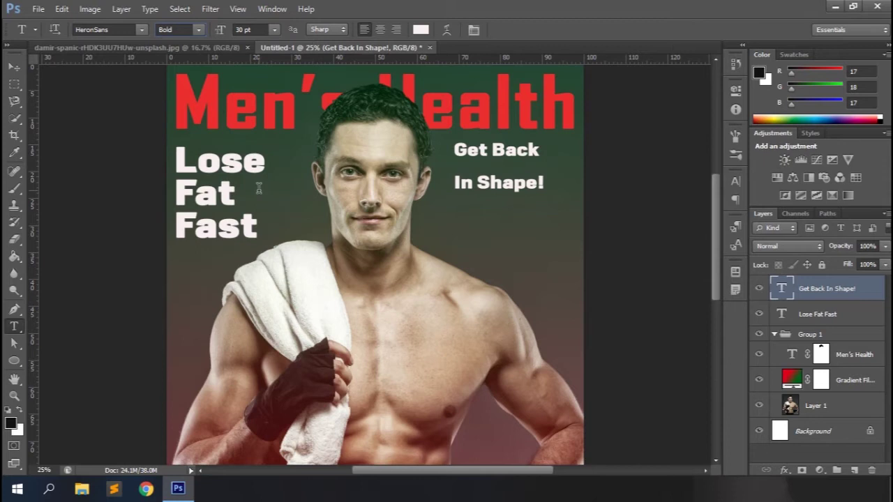
{"action": "left_click", "coordinate": [275, 30]}
{"action": "left_click", "coordinate": [259, 204]}
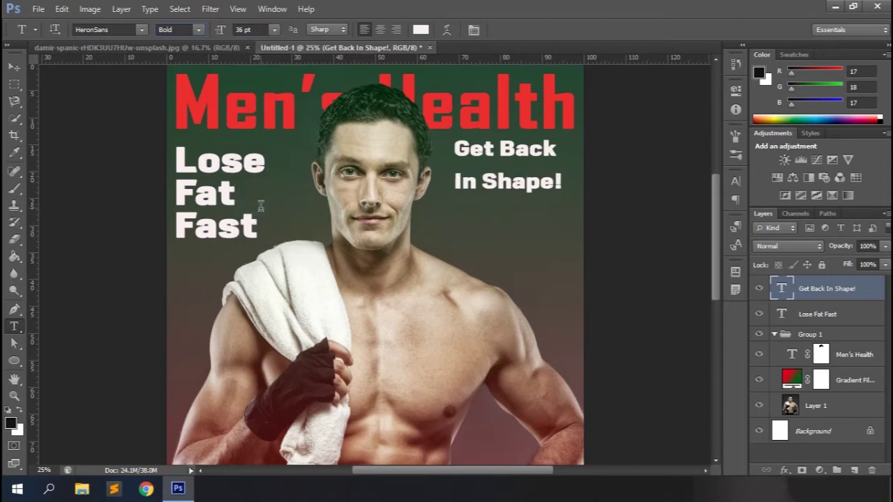
{"action": "left_click", "coordinate": [735, 181]}
{"action": "left_click", "coordinate": [709, 207]}
{"action": "left_click", "coordinate": [698, 371]}
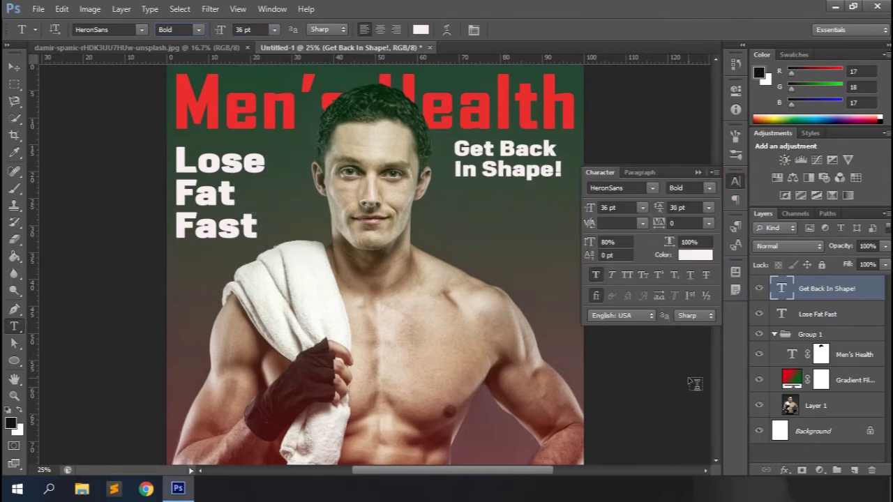
{"action": "left_click", "coordinate": [698, 171]}
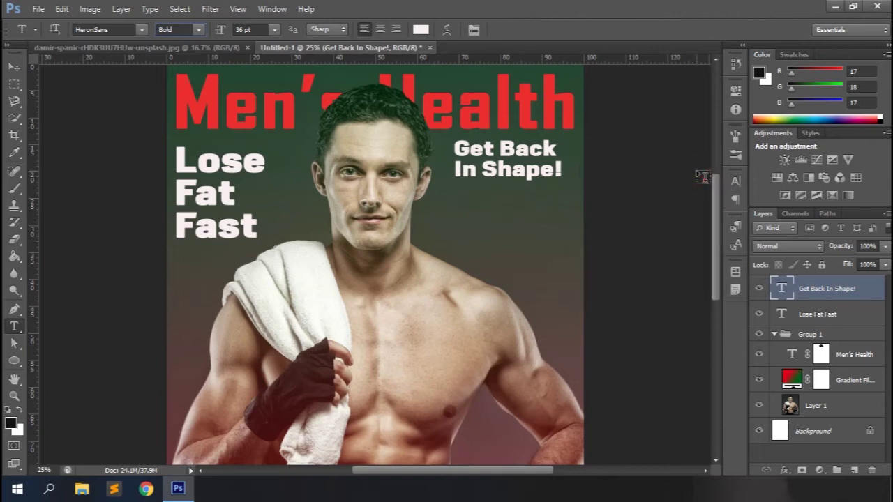
Align the right edge of the "Get Back In Shape!" headline with the title and lock Group 1 again.
{"action": "left_click", "coordinate": [802, 357], "text": "ctrl"}
{"action": "left_click", "coordinate": [15, 66]}
{"action": "left_click", "coordinate": [344, 30]}
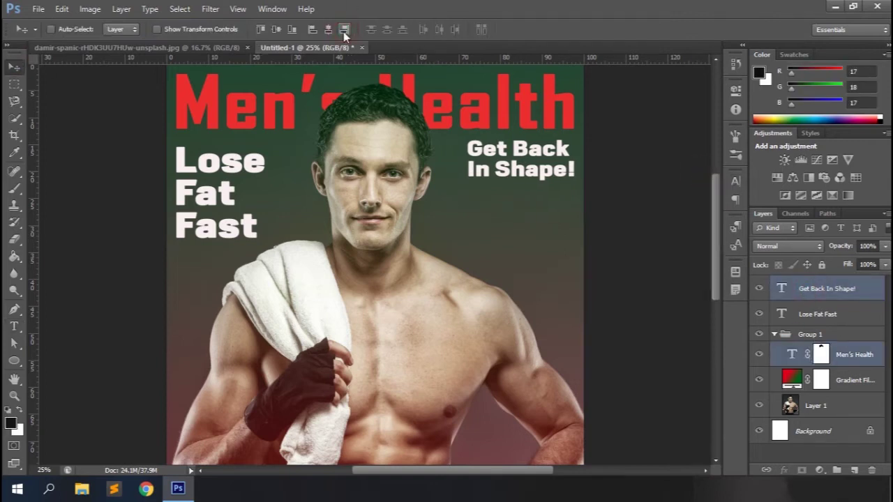
{"action": "left_click", "coordinate": [837, 294]}
{"action": "left_click", "coordinate": [774, 334]}
{"action": "left_click", "coordinate": [824, 334]}
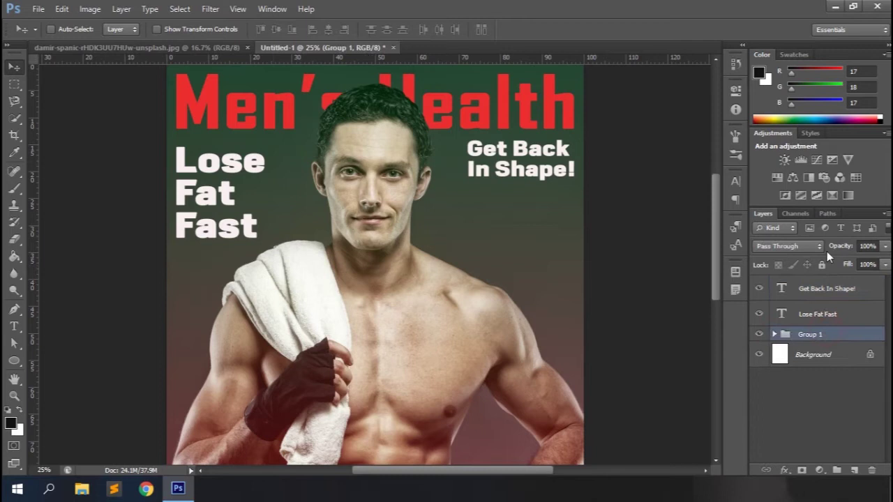
Add the two-line text "Your COmplete 4-Week Plan" below the "Get Back In Shape!" headline.
{"action": "left_click", "coordinate": [14, 326]}
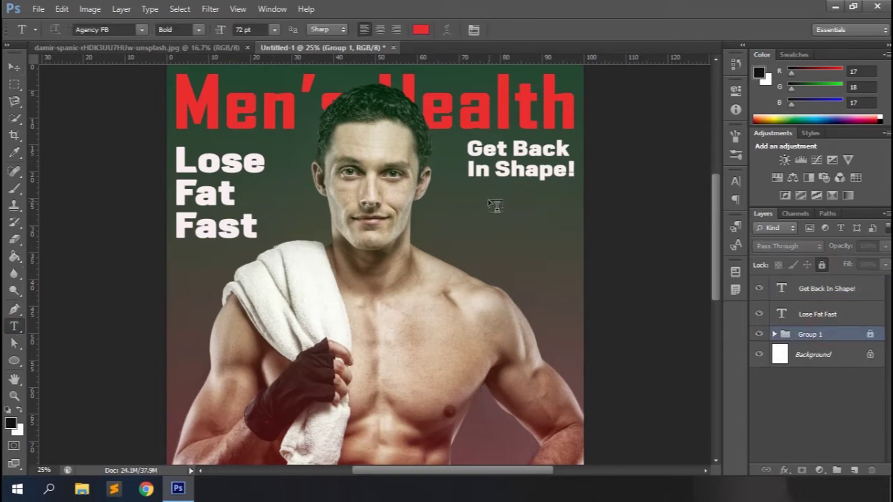
{"action": "left_click", "coordinate": [468, 190]}
{"action": "type", "text": "Your C "}
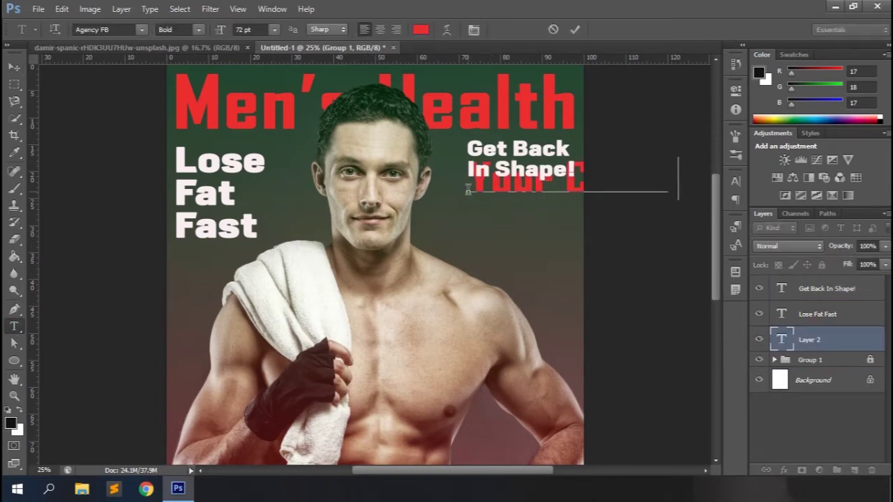
{"action": "type", "text": "4-"}
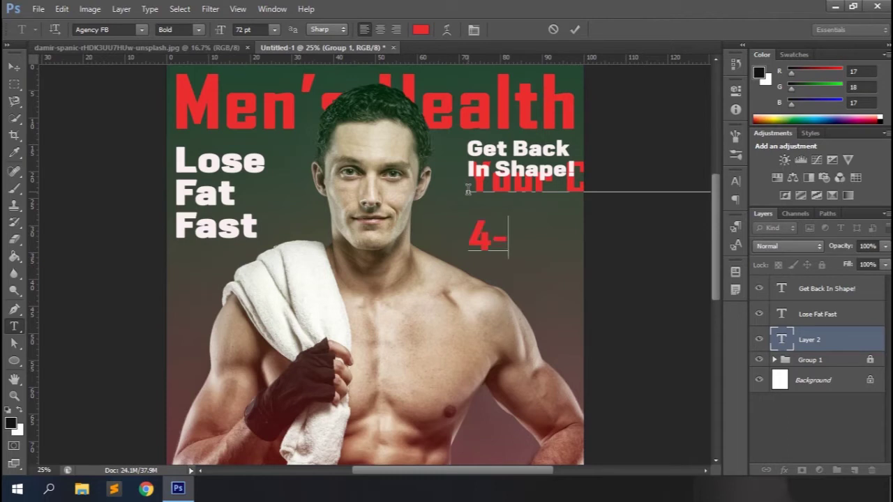
{"action": "type", "text": "Wee"}
{"action": "left_click", "coordinate": [575, 30]}
Recolor the 4-Week Plan text with the off-white sampled from the "Lose Fat Fast" headline.
{"action": "left_click", "coordinate": [420, 29]}
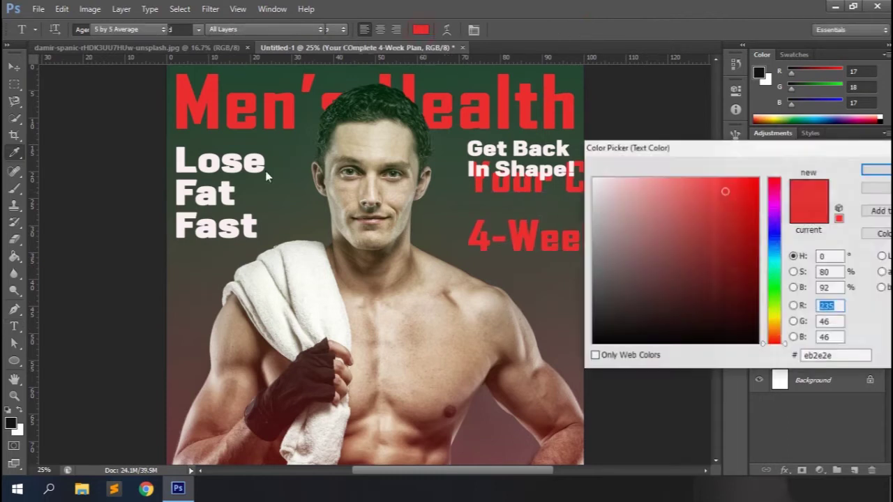
{"action": "left_click", "coordinate": [260, 168]}
{"action": "left_click", "coordinate": [871, 169]}
Set the 4-Week Plan text's font size to 24 pt and its style to Regular.
{"action": "left_click", "coordinate": [274, 29]}
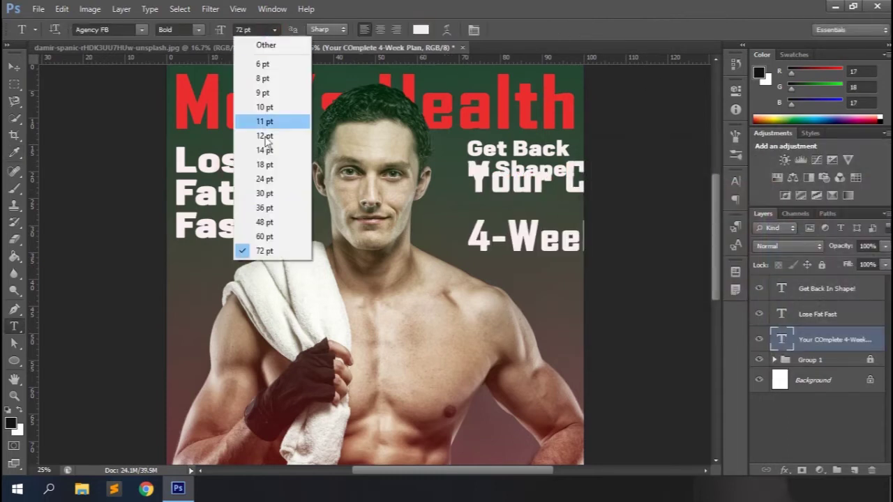
{"action": "left_click", "coordinate": [252, 179]}
{"action": "left_click", "coordinate": [200, 30]}
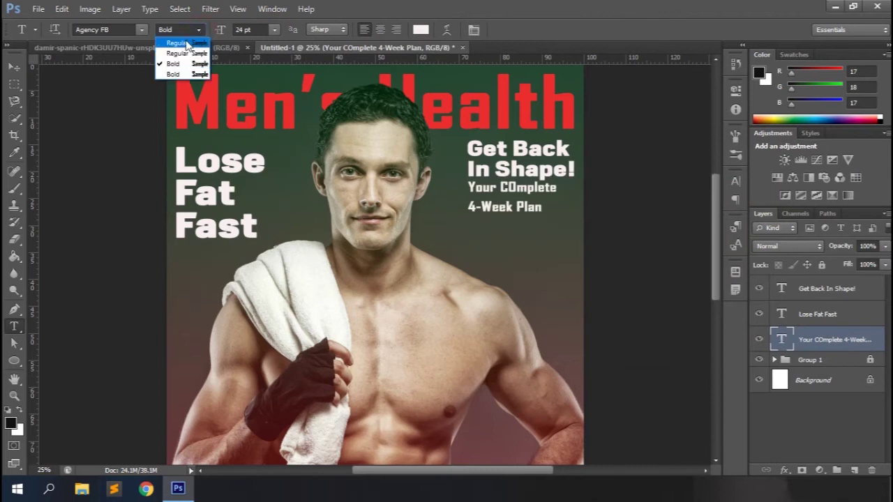
{"action": "left_click", "coordinate": [175, 40]}
Correct "COmplete" to "Complete" in the 4-Week Plan text and set it in HeronSans at 18 pt.
{"action": "left_click", "coordinate": [502, 197]}
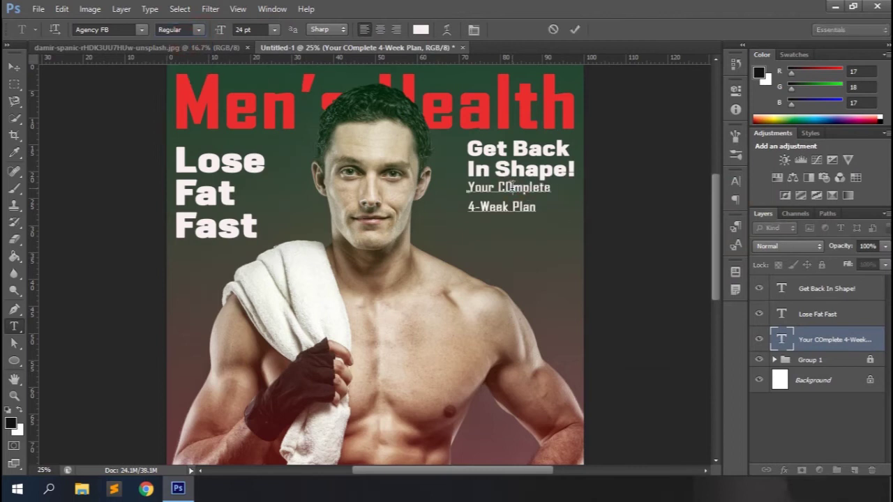
{"action": "left_click", "coordinate": [575, 30]}
{"action": "left_click", "coordinate": [90, 29]}
{"action": "type", "text": "Helvetica"}
{"action": "key", "text": "Return"}
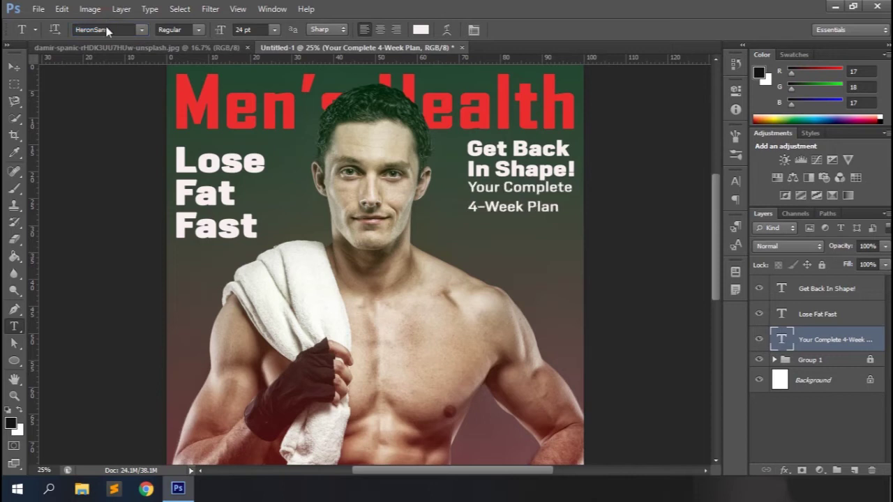
{"action": "left_click", "coordinate": [272, 30]}
{"action": "left_click", "coordinate": [258, 159]}
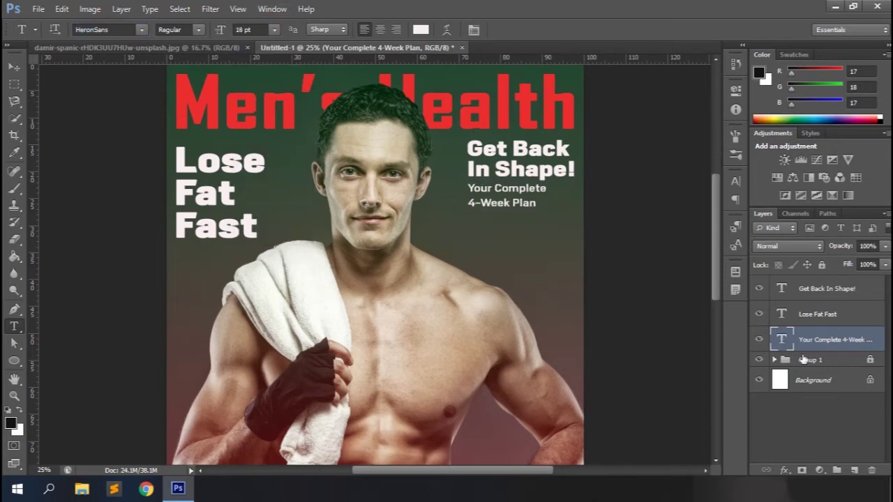
Align the right edges of the "Get Back In Shape!" headline and the "Your Complete 4-Week Plan" text.
{"action": "left_click", "coordinate": [803, 293]}
{"action": "left_click", "coordinate": [834, 340], "text": "ctrl"}
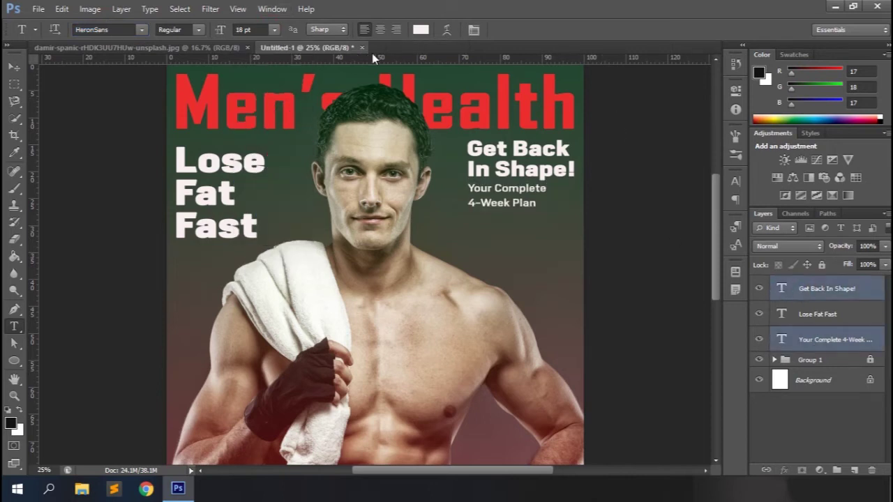
{"action": "left_click", "coordinate": [14, 66]}
{"action": "left_click", "coordinate": [339, 32]}
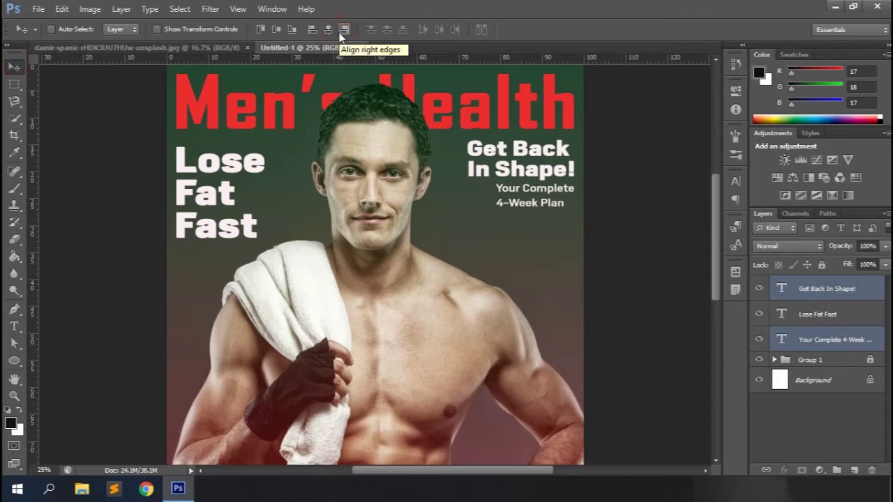
Right-align the paragraph of the "Your Complete 4-Week Plan" text.
{"action": "left_click", "coordinate": [821, 340]}
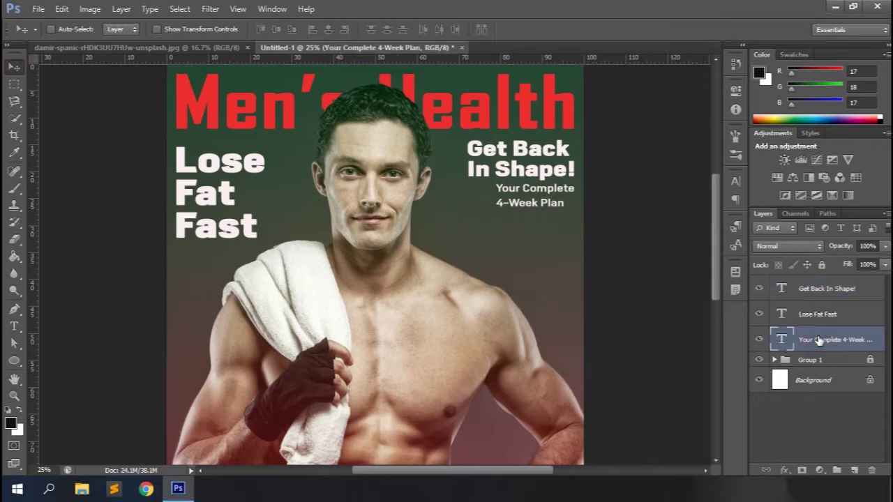
{"action": "left_click", "coordinate": [735, 199]}
{"action": "left_click", "coordinate": [631, 191]}
{"action": "key", "text": "ctrl+z"}
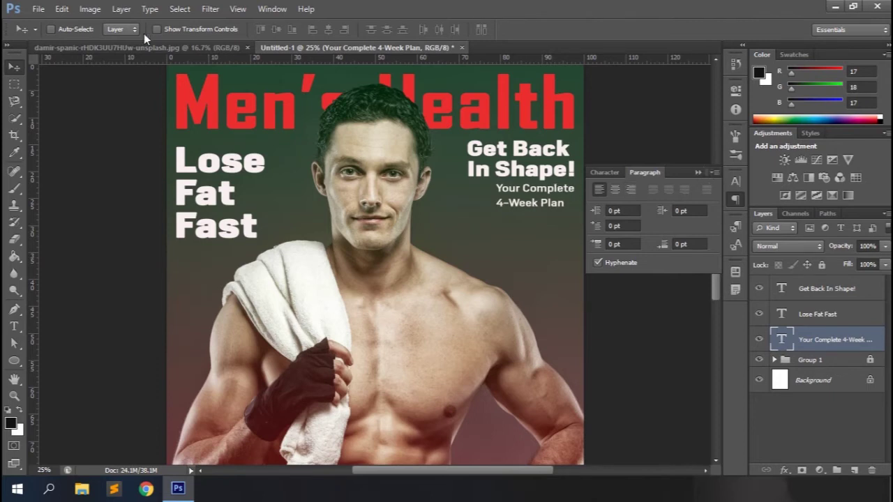
{"action": "left_click", "coordinate": [149, 9]}
{"action": "left_click", "coordinate": [215, 131]}
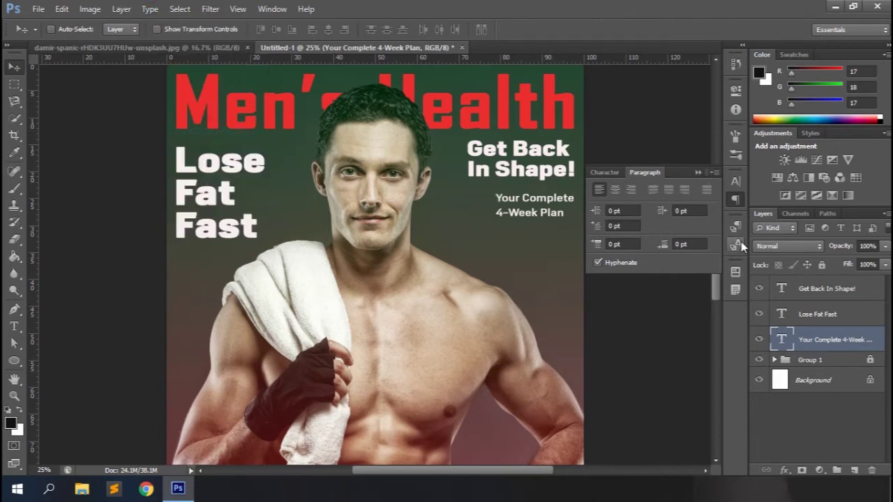
{"action": "left_click", "coordinate": [632, 188]}
{"action": "left_click", "coordinate": [698, 173]}
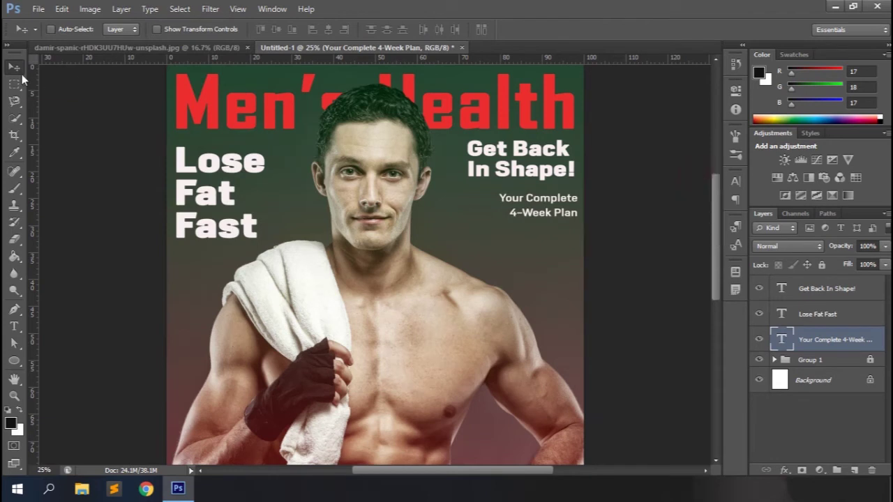
Nudge the "Your Complete 4-Week Plan" text up to sit just beneath the "Get Back In Shape!" headline.
{"action": "key", "text": "shift+Up"}
{"action": "key", "text": "shift+Up"}
{"action": "key", "text": "shift+Up"}
{"action": "key", "text": "shift+Up"}
{"action": "key", "text": "shift+Up"}
{"action": "key", "text": "shift+Up"}
Set the vertical scale of all three headline text layers to 100%.
{"action": "left_click", "coordinate": [734, 181]}
{"action": "left_click", "coordinate": [734, 181]}
{"action": "left_click", "coordinate": [814, 290]}
{"action": "left_click", "coordinate": [817, 341], "text": "shift"}
{"action": "left_click", "coordinate": [735, 183]}
{"action": "left_click", "coordinate": [607, 243]}
{"action": "type", "text": "100"}
{"action": "key", "text": "Return"}
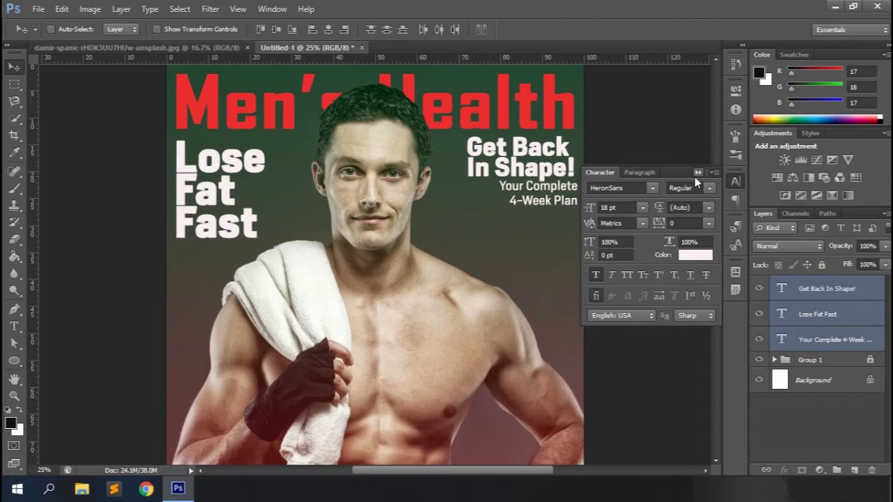
{"action": "left_click", "coordinate": [696, 173]}
Increase the leading of the "Get Back In Shape!" headline.
{"action": "left_click", "coordinate": [816, 292]}
{"action": "left_click", "coordinate": [735, 182]}
{"action": "left_click", "coordinate": [709, 207]}
{"action": "left_click", "coordinate": [689, 385]}
{"action": "left_click", "coordinate": [709, 207]}
{"action": "left_click", "coordinate": [693, 371]}
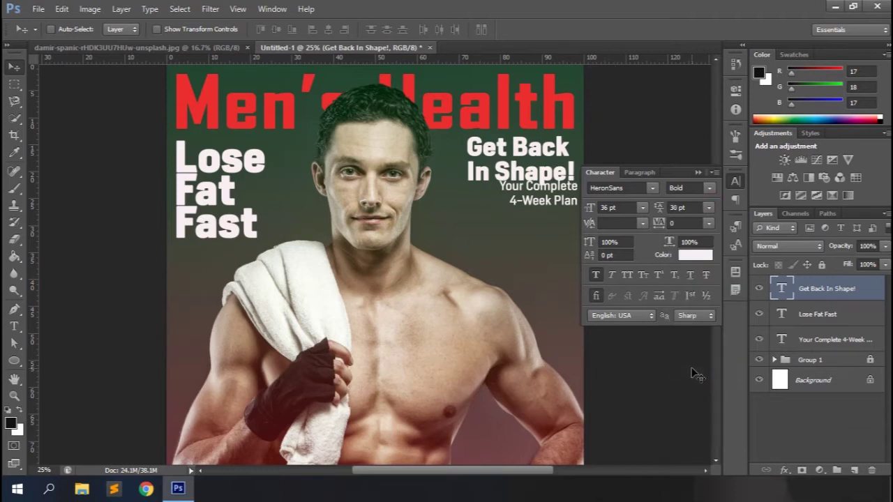
{"action": "left_click", "coordinate": [708, 207]}
{"action": "left_click", "coordinate": [697, 385]}
Set the "Lose Fat Fast" headline's leading to 60 pt and tighten it until the three lines sit close together.
{"action": "left_click", "coordinate": [816, 314]}
{"action": "left_click", "coordinate": [708, 207]}
{"action": "left_click", "coordinate": [695, 416]}
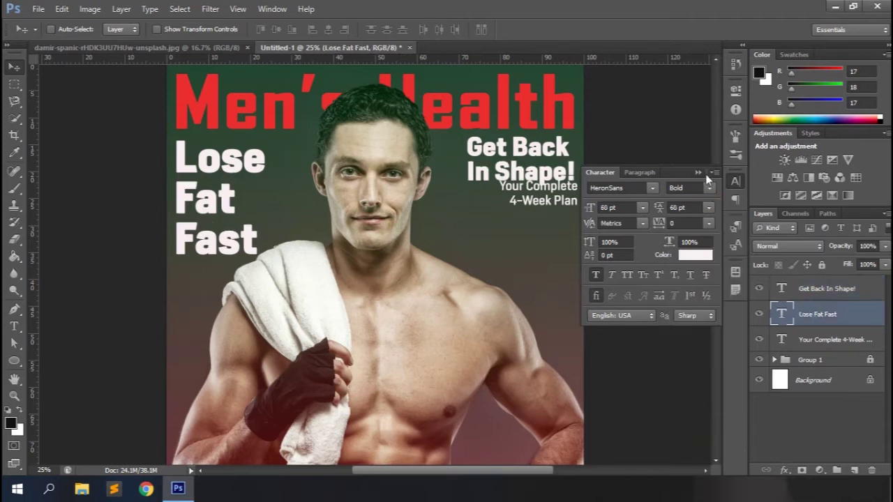
{"action": "left_click_drag", "start_coordinate": [655, 204], "coordinate": [648, 204]}
{"action": "left_click", "coordinate": [697, 175]}
Tighten the leading of the "Get Back In Shape!" headline so it clears the text below.
{"action": "left_click", "coordinate": [823, 288]}
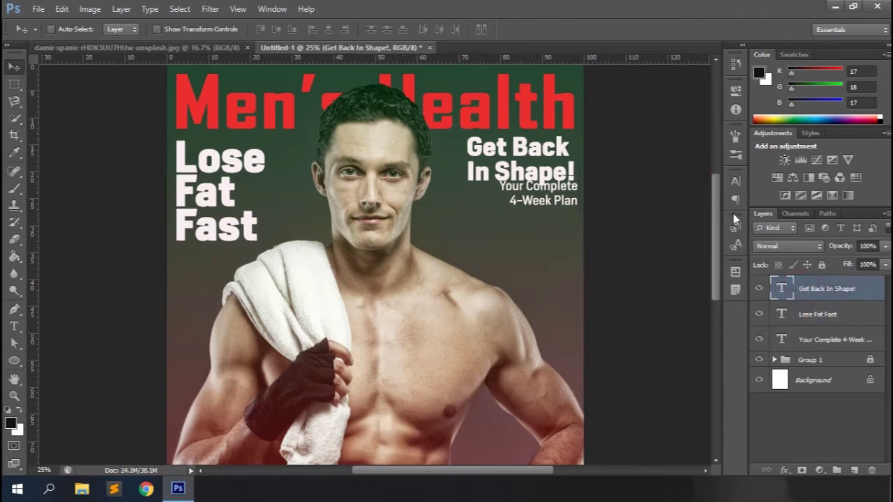
{"action": "left_click", "coordinate": [735, 180]}
{"action": "left_click", "coordinate": [687, 208]}
{"action": "left_click_drag", "start_coordinate": [656, 212], "coordinate": [657, 212]}
Nudge the "Your Complete 4-Week Plan" text slightly down from the "Get Back In Shape!" headline.
{"action": "left_click", "coordinate": [822, 339]}
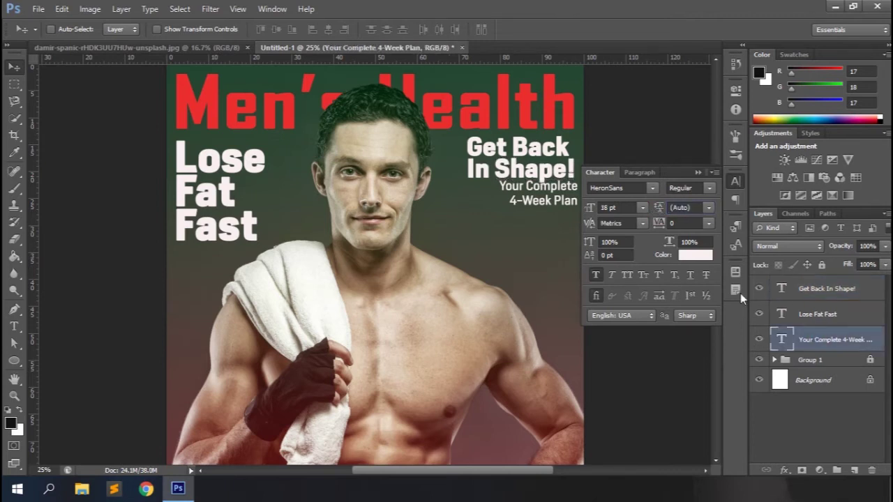
{"action": "left_click", "coordinate": [698, 172]}
{"action": "key", "text": "shift+Down"}
{"action": "key", "text": "shift+Down"}
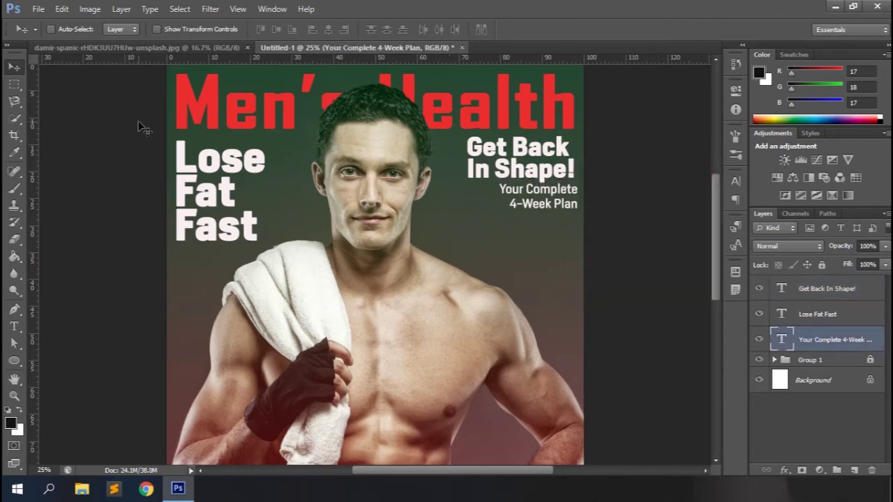
Right-align "Get Back In Shape!" with the "Your Complete 4-Week Plan" text and unlock Group 1, which holds the title.
{"action": "left_click", "coordinate": [829, 296], "text": "ctrl"}
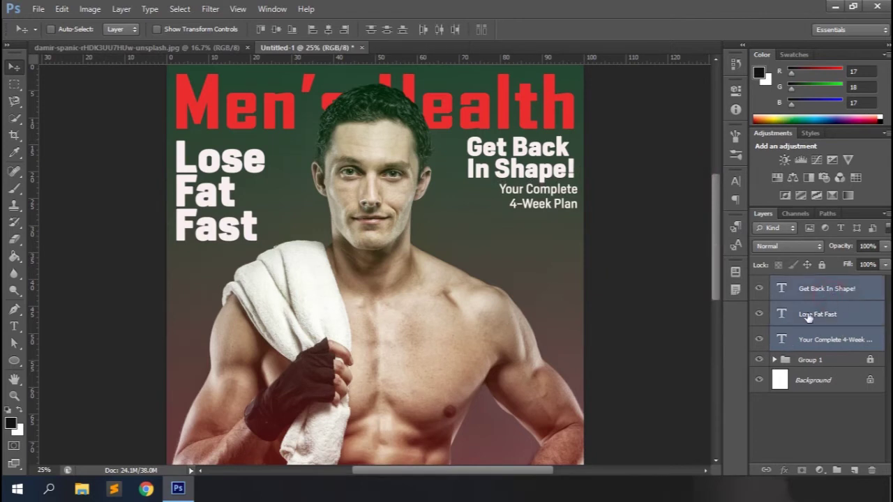
{"action": "left_click", "coordinate": [344, 29]}
{"action": "left_click", "coordinate": [774, 359]}
{"action": "left_click", "coordinate": [792, 382]}
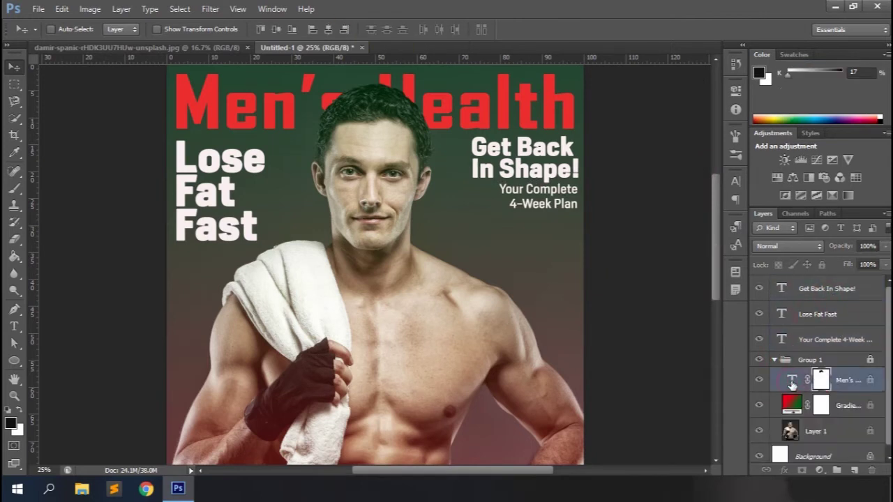
{"action": "left_click", "coordinate": [811, 289], "text": "ctrl"}
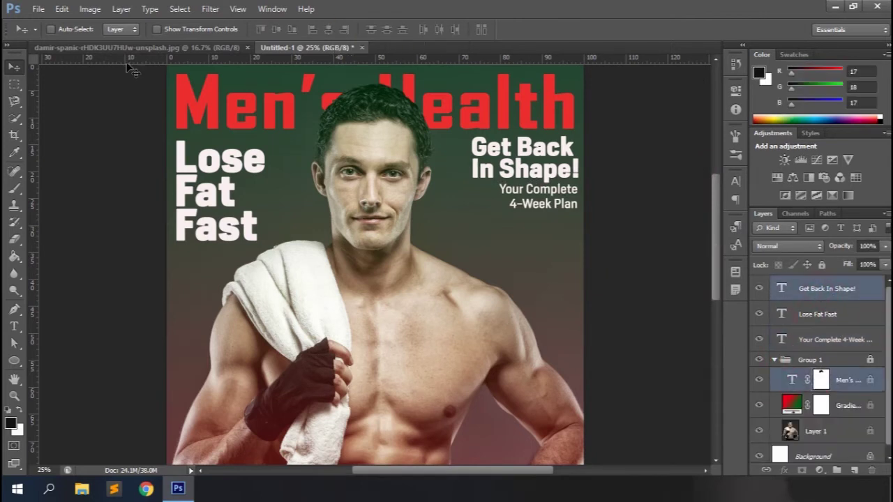
{"action": "left_click", "coordinate": [870, 361]}
{"action": "left_click", "coordinate": [345, 29]}
{"action": "left_click", "coordinate": [792, 381], "text": "ctrl"}
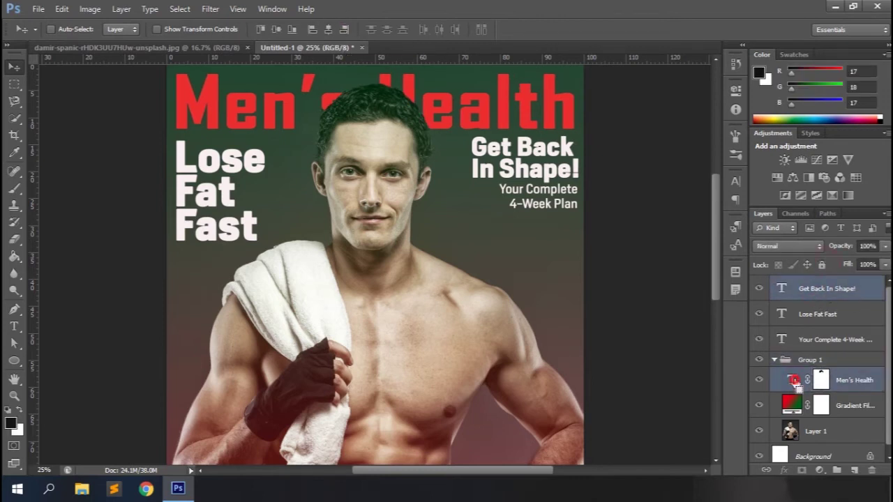
{"action": "key", "text": "ctrl+d"}
Align the "Get Back In Shape!" headline with the right edge of the Men's Health title, using the title's outline as a selection.
{"action": "left_click", "coordinate": [800, 297]}
{"action": "left_click", "coordinate": [791, 380], "text": "ctrl"}
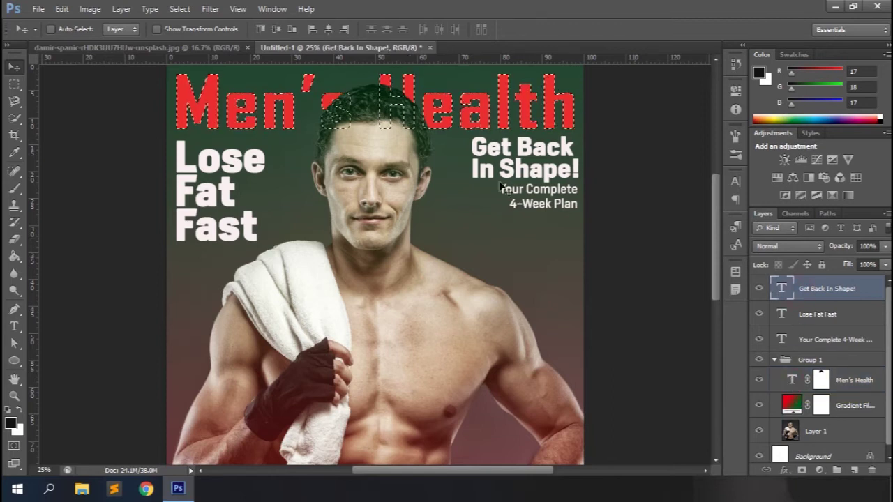
{"action": "left_click", "coordinate": [346, 30]}
{"action": "key", "text": "ctrl+d"}
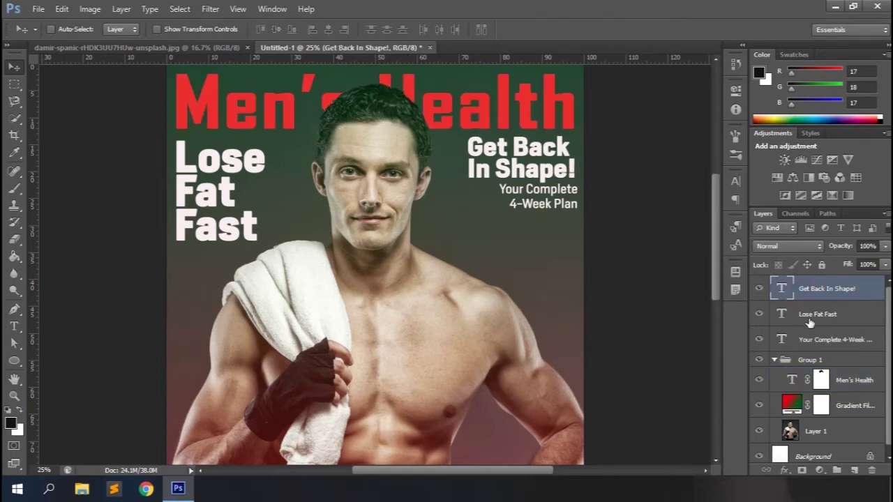
Align the "Your Complete 4-Week Plan" text with the right edge of the "Get Back In Shape!" headline.
{"action": "left_click", "coordinate": [820, 339], "text": "ctrl"}
{"action": "left_click", "coordinate": [344, 29]}
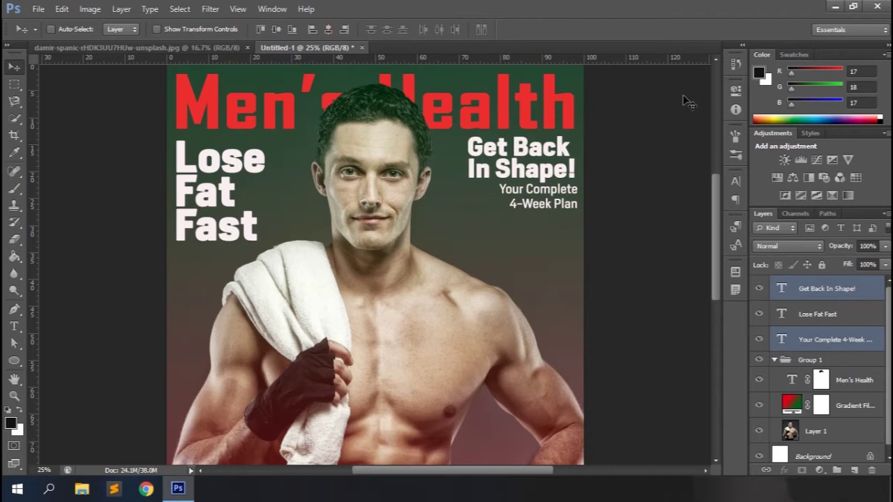
{"action": "left_click", "coordinate": [809, 287]}
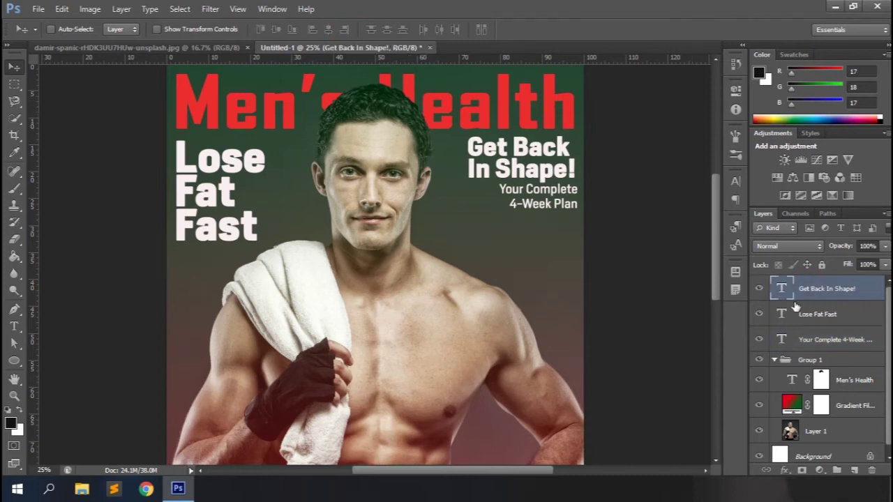
{"action": "left_click", "coordinate": [812, 339]}
{"action": "left_click", "coordinate": [346, 29]}
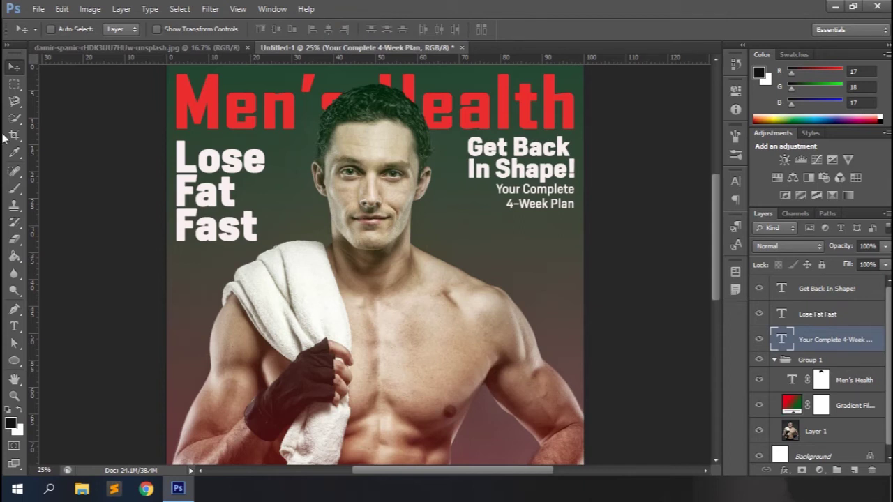
Collapse Group 1 and lock it completely.
{"action": "left_click", "coordinate": [775, 360]}
{"action": "left_click", "coordinate": [834, 363]}
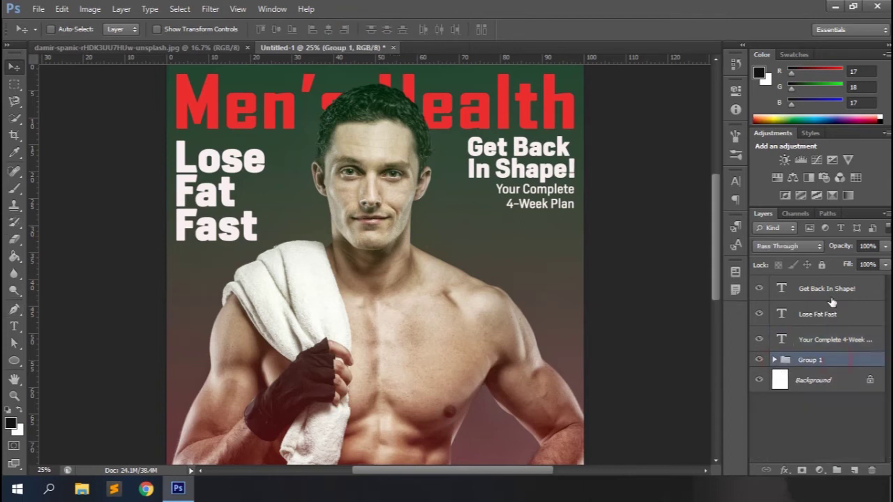
{"action": "left_click", "coordinate": [821, 265]}
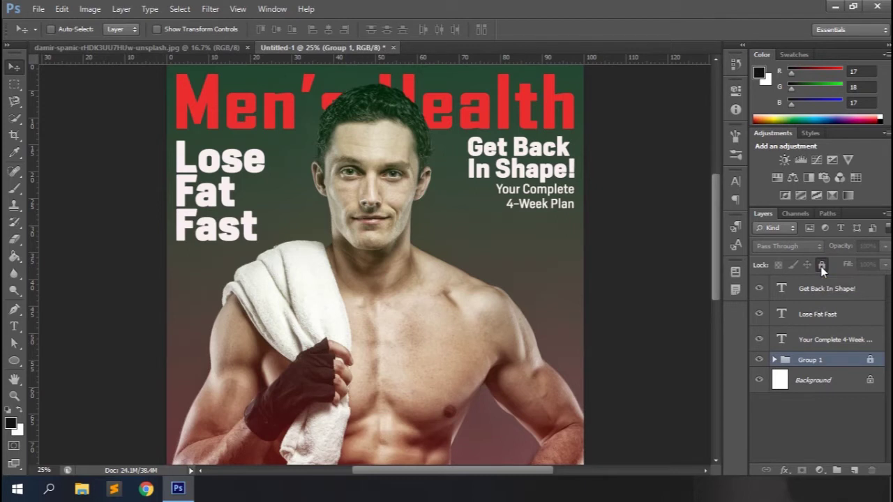
Add the text "P. 107" below the "Your Complete 4-Week Plan" text.
{"action": "left_click", "coordinate": [14, 326]}
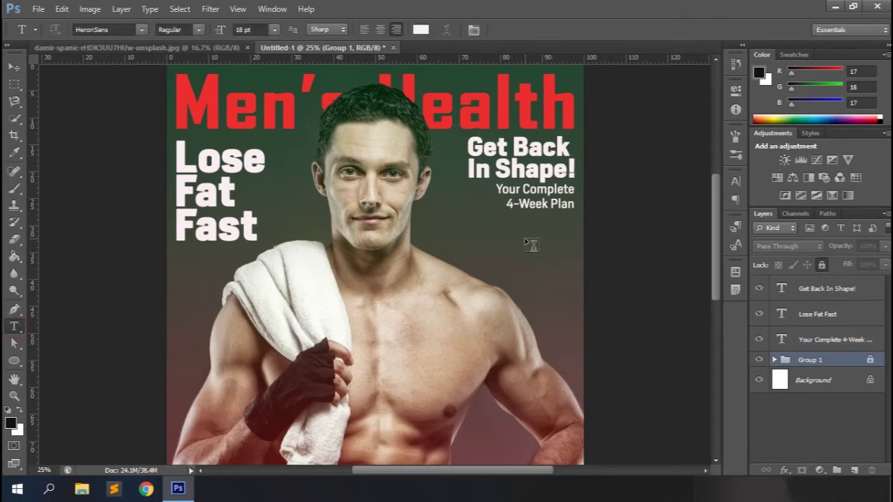
{"action": "left_click", "coordinate": [531, 227]}
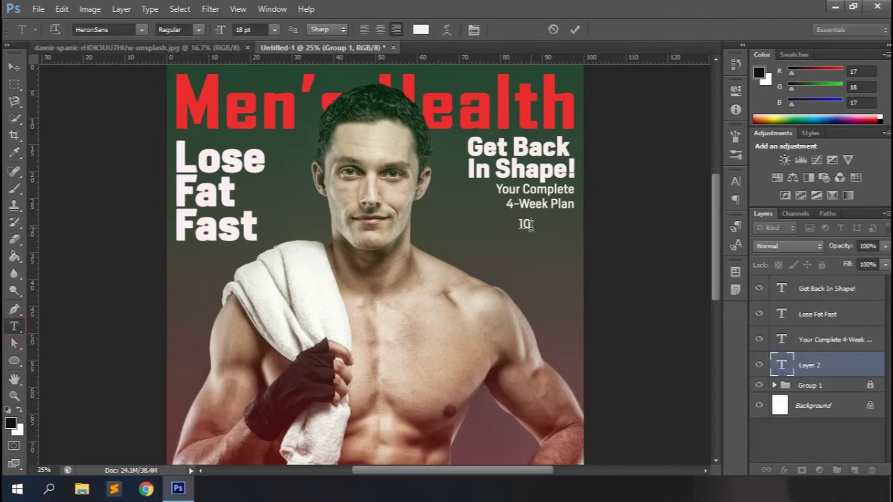
{"action": "type", "text": "P. 107"}
{"action": "left_click", "coordinate": [575, 30]}
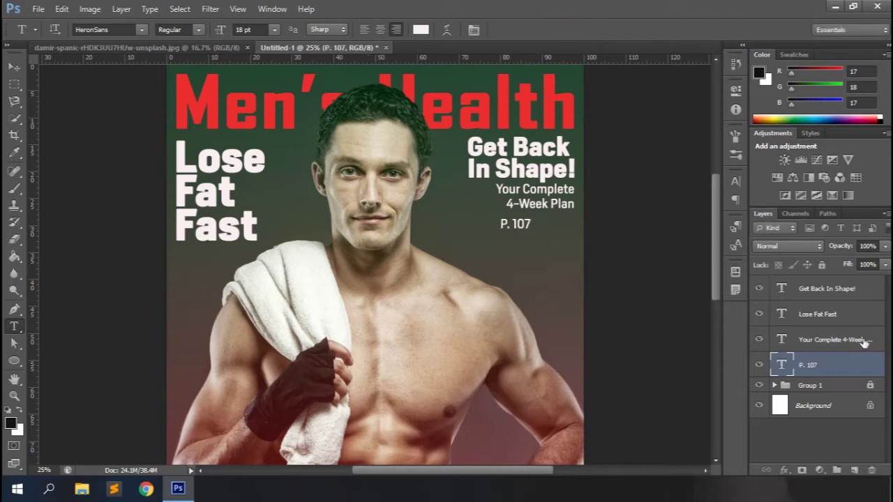
Color the "P. 107" text with the red sampled from the Men's Health title.
{"action": "left_click", "coordinate": [735, 181]}
{"action": "left_click", "coordinate": [695, 255]}
{"action": "left_click", "coordinate": [554, 92]}
{"action": "left_click", "coordinate": [873, 171]}
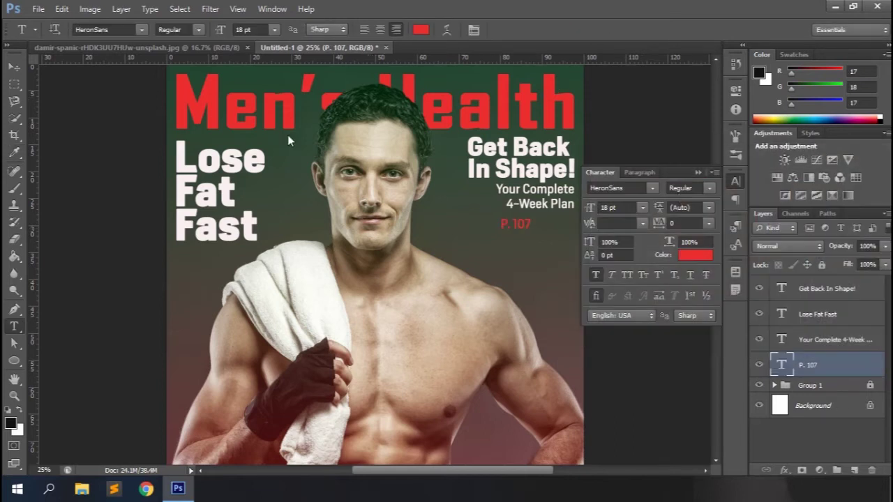
{"action": "left_click", "coordinate": [698, 173]}
Align "P. 107" with the right edge of the "Your Complete 4-Week Plan" text.
{"action": "left_click", "coordinate": [782, 339], "text": "ctrl"}
{"action": "key", "text": "v"}
{"action": "left_click", "coordinate": [346, 30]}
{"action": "key", "text": "ctrl+d"}
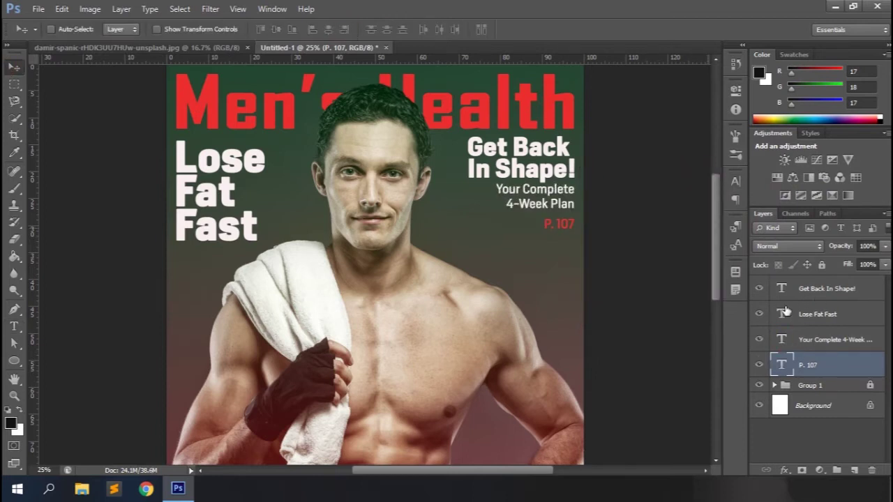
Set "P. 107" to 12 pt Bold and move it up close beneath the "4-Week Plan" line.
{"action": "left_click", "coordinate": [735, 182]}
{"action": "left_click", "coordinate": [642, 207]}
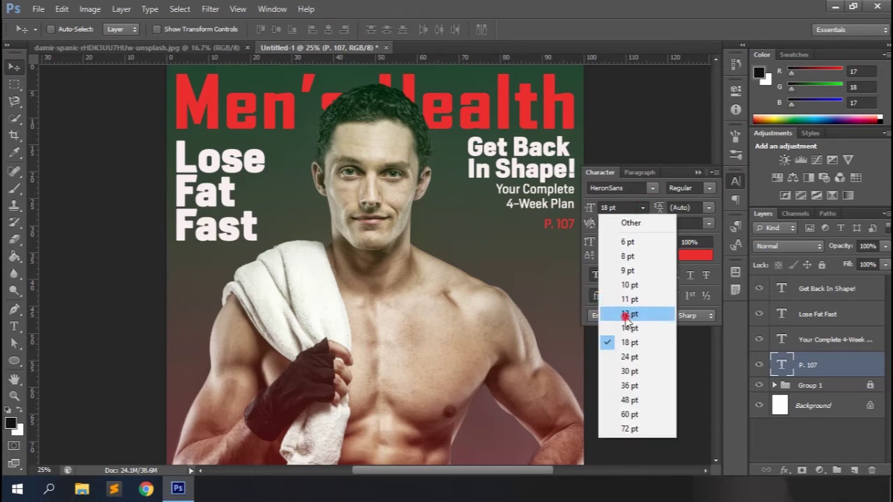
{"action": "left_click", "coordinate": [625, 315]}
{"action": "left_click", "coordinate": [709, 188]}
{"action": "left_click", "coordinate": [688, 281]}
{"action": "left_click", "coordinate": [237, 143]}
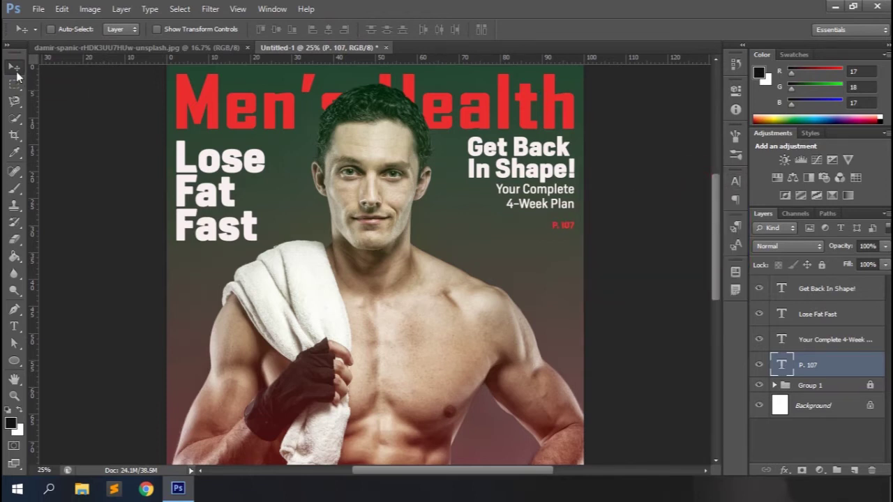
{"action": "left_click", "coordinate": [14, 325]}
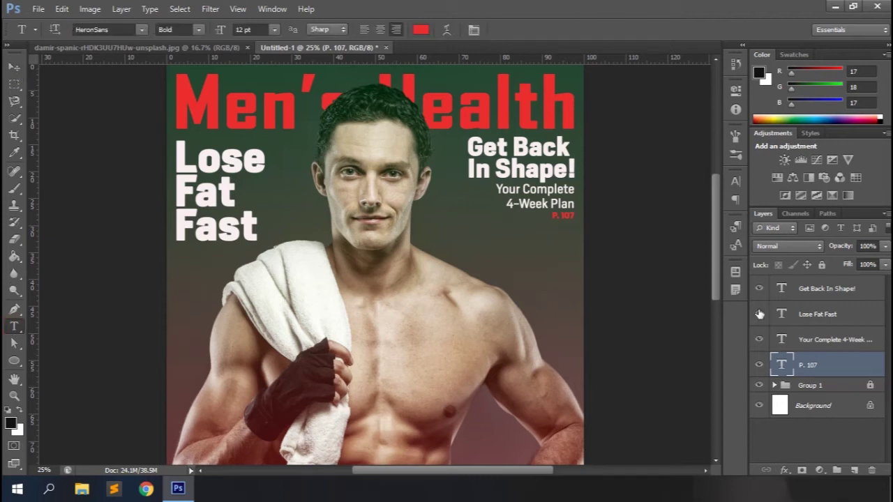
Move the "Lose Fat Fast" layer to the top and group the "Get Back In Shape!", "Your Complete 4-Week Plan" and "P. 107" layers.
{"action": "left_click_drag", "start_coordinate": [822, 314], "coordinate": [817, 280]}
{"action": "left_click", "coordinate": [823, 313]}
{"action": "left_click", "coordinate": [815, 367], "text": "shift"}
{"action": "key", "text": "ctrl+g"}
Add the text "96" below "P. 107" inside the new group, in the "Get Back In Shape!" headline's style.
{"action": "left_click", "coordinate": [774, 309]}
{"action": "left_click", "coordinate": [832, 333]}
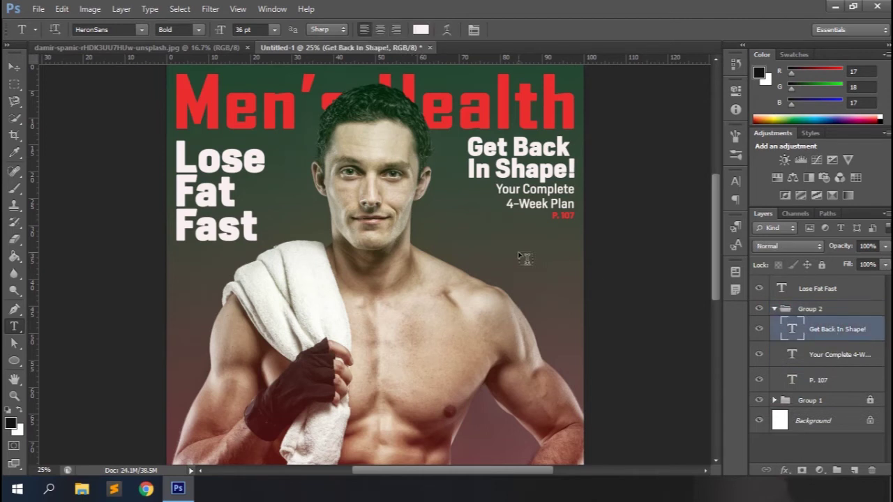
{"action": "left_click", "coordinate": [519, 253]}
{"action": "type", "text": "96"}
Add a separate two-line text "Power Foods For Men" directly below "96".
{"action": "left_click", "coordinate": [517, 271]}
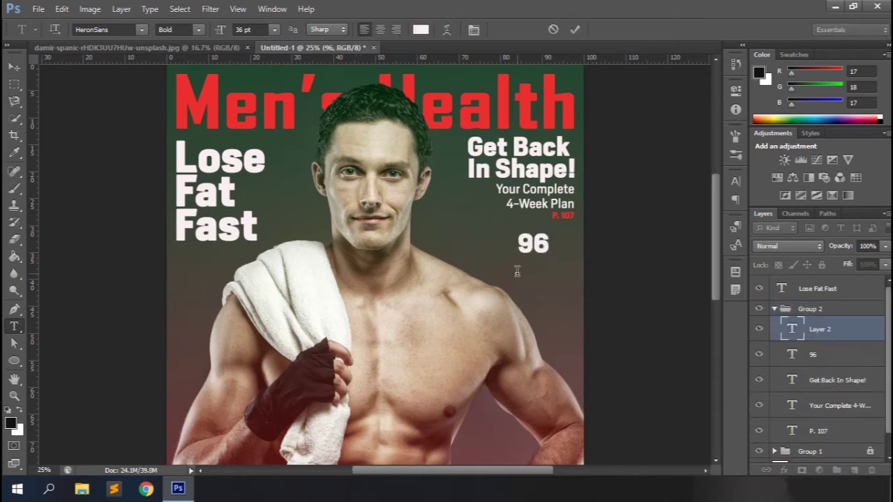
{"action": "type", "text": "Power "}
{"action": "type", "text": "F"}
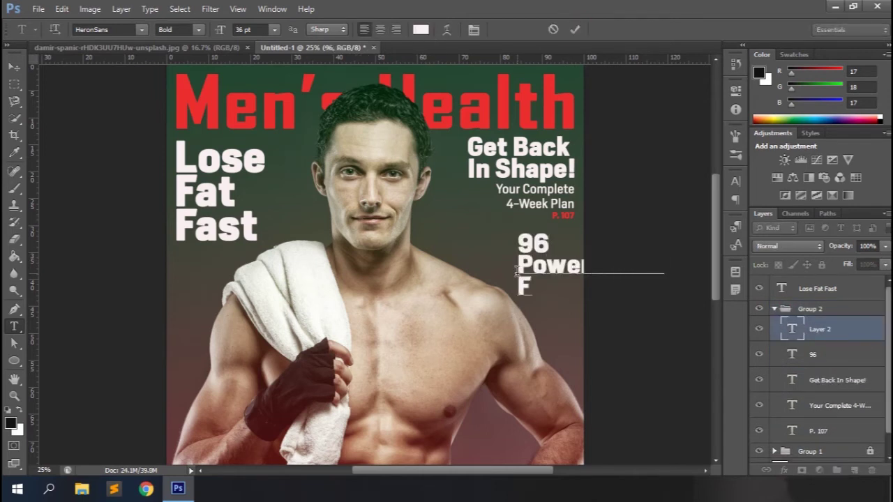
{"action": "type", "text": "oods For Men"}
{"action": "left_click", "coordinate": [575, 30]}
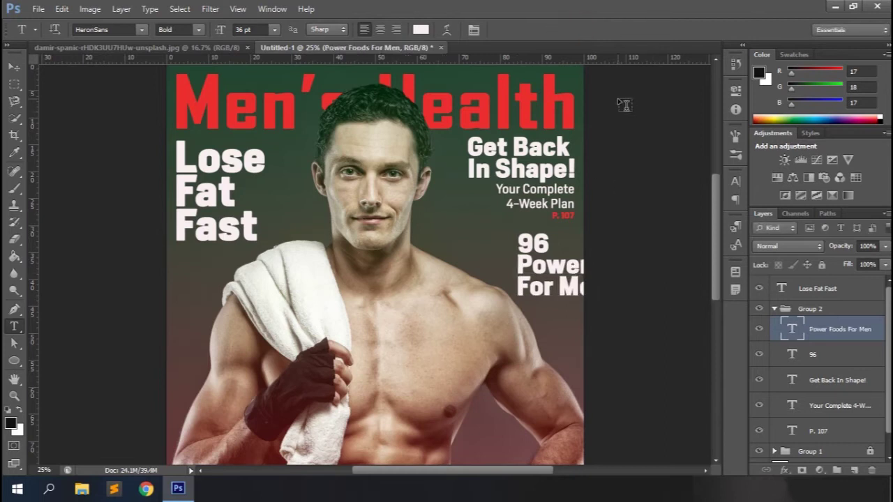
Set "Power Foods For Men" to the Light weight at 18 pt with 20 pt leading.
{"action": "left_click", "coordinate": [199, 29]}
{"action": "left_click", "coordinate": [179, 44]}
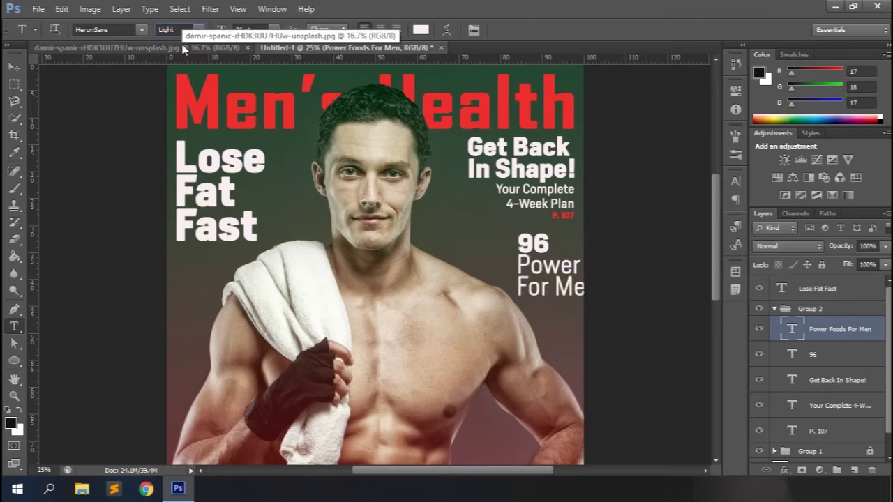
{"action": "left_click", "coordinate": [275, 30]}
{"action": "left_click", "coordinate": [276, 168]}
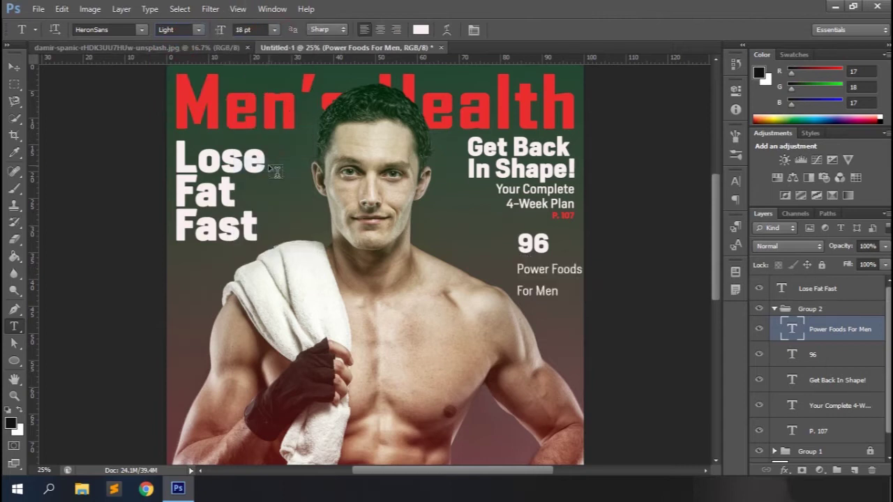
{"action": "left_click", "coordinate": [736, 183]}
{"action": "left_click_drag", "start_coordinate": [658, 210], "coordinate": [649, 209]}
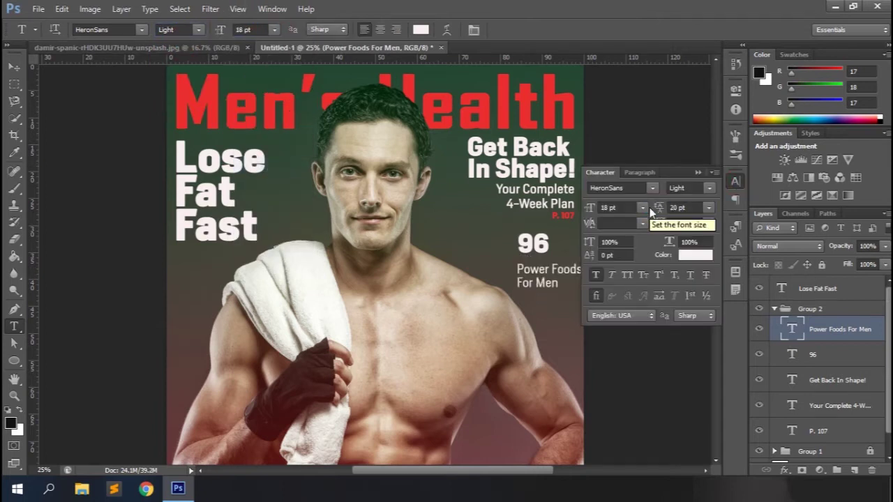
{"action": "left_click", "coordinate": [699, 172]}
Convert "Power Foods For Men" to paragraph text and right-align its lines.
{"action": "left_click", "coordinate": [210, 137]}
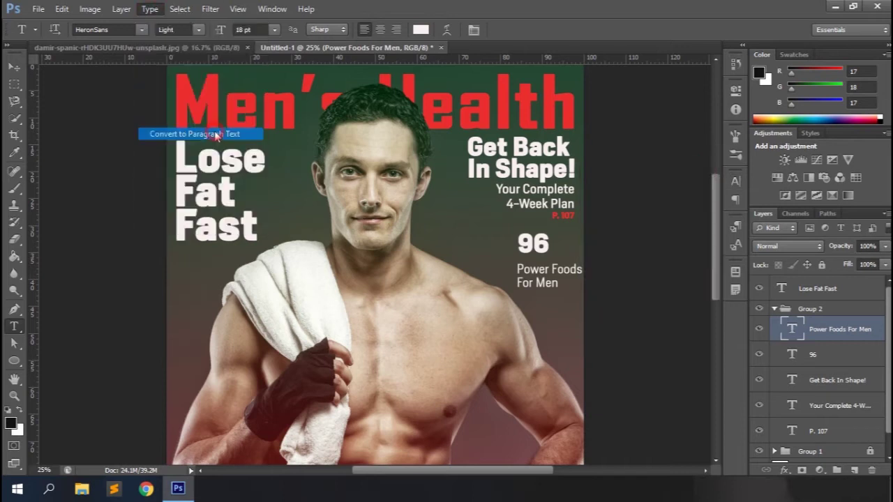
{"action": "left_click", "coordinate": [736, 200]}
{"action": "left_click", "coordinate": [631, 190]}
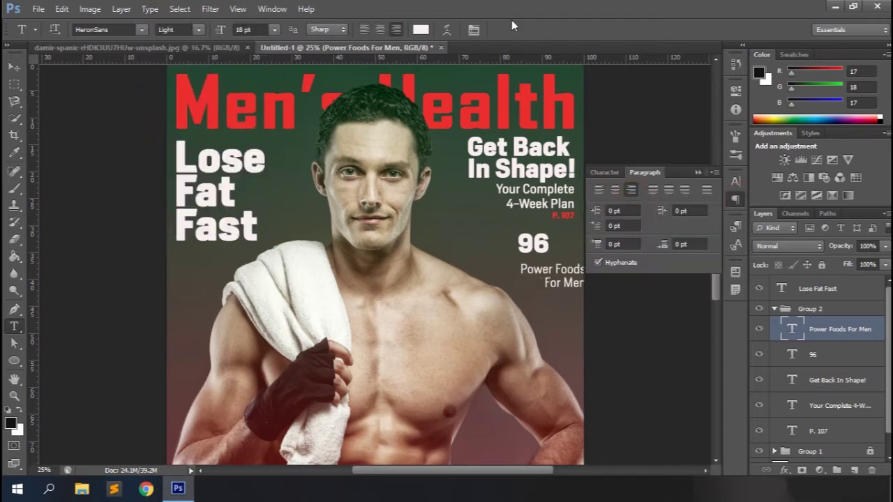
{"action": "left_click", "coordinate": [699, 172]}
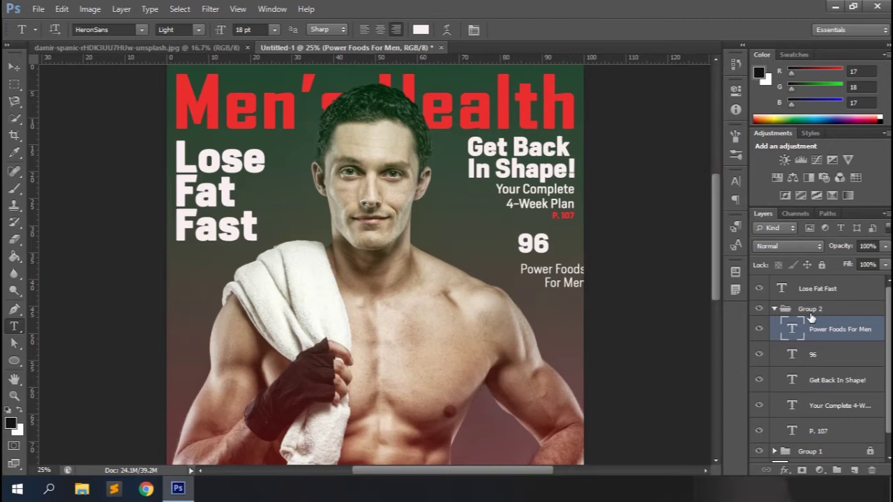
Align "96" and "Power Foods For Men" with the right edge of the "Get Back In Shape!" headline.
{"action": "left_click_drag", "start_coordinate": [816, 357], "coordinate": [791, 379]}
{"action": "left_click", "coordinate": [792, 379], "text": "ctrl"}
{"action": "left_click", "coordinate": [14, 67]}
{"action": "left_click", "coordinate": [344, 29]}
Move "Power Foods For Men" up until it sits close beneath "96".
{"action": "left_click", "coordinate": [843, 330]}
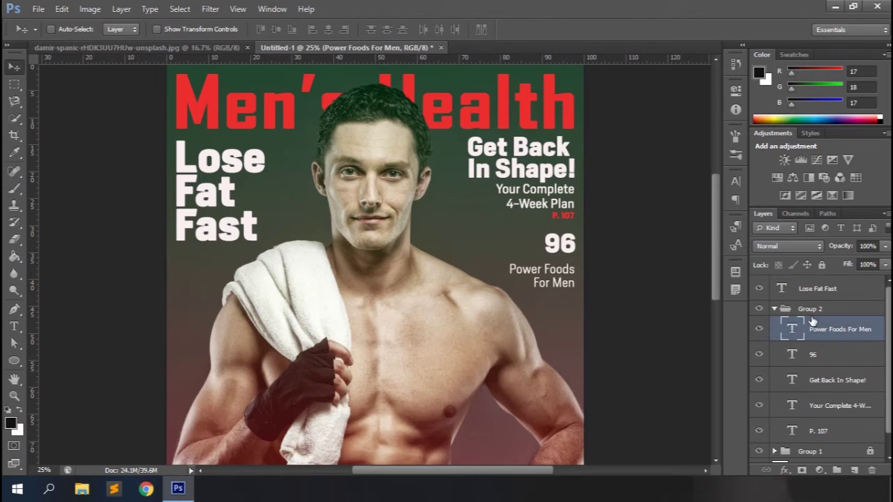
{"action": "key", "text": "shift+Up"}
{"action": "key", "text": "shift+Up"}
{"action": "key", "text": "shift+Up"}
{"action": "key", "text": "shift+Up"}
{"action": "key", "text": "Down"}
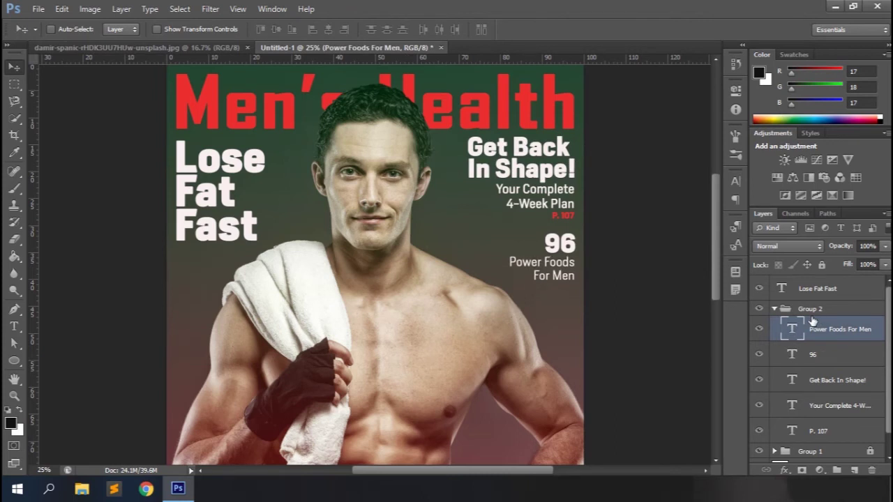
Duplicate "P. 107", place the copy below the "For Men" line and change its text to "P. 93".
{"action": "left_click", "coordinate": [828, 430]}
{"action": "key", "text": "ctrl+j"}
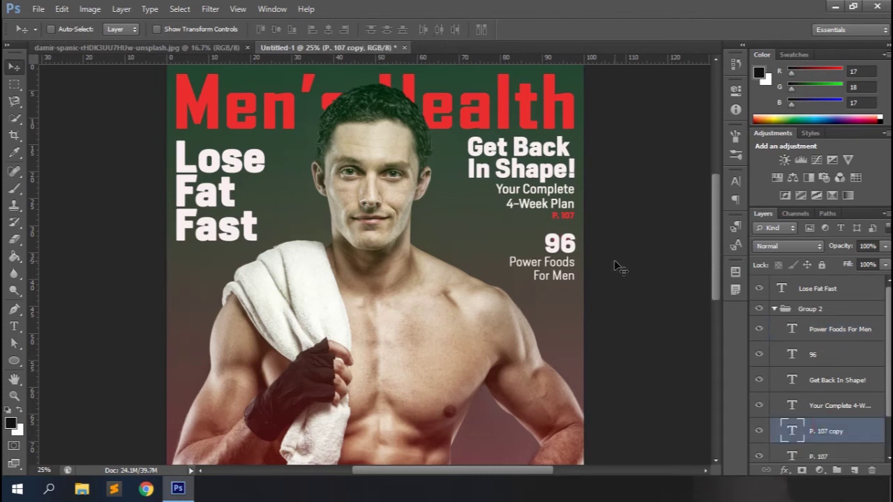
{"action": "type", "text": "t"}
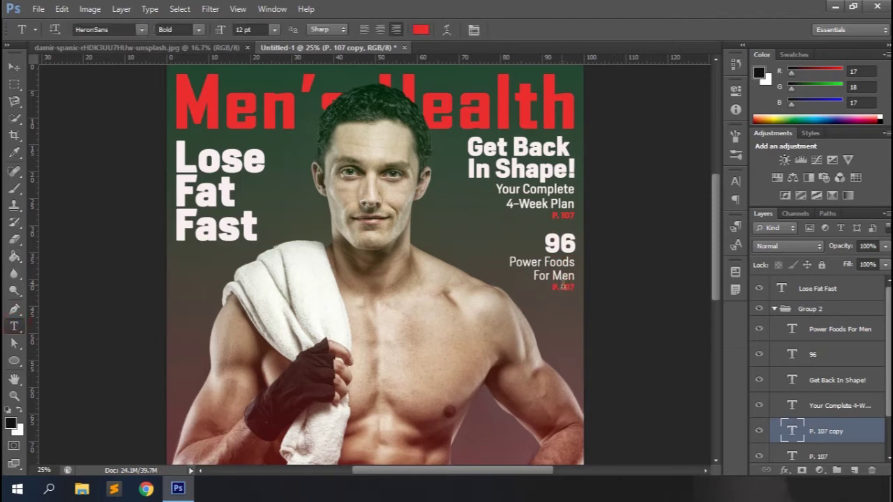
{"action": "type", "text": "93"}
{"action": "left_click", "coordinate": [576, 31]}
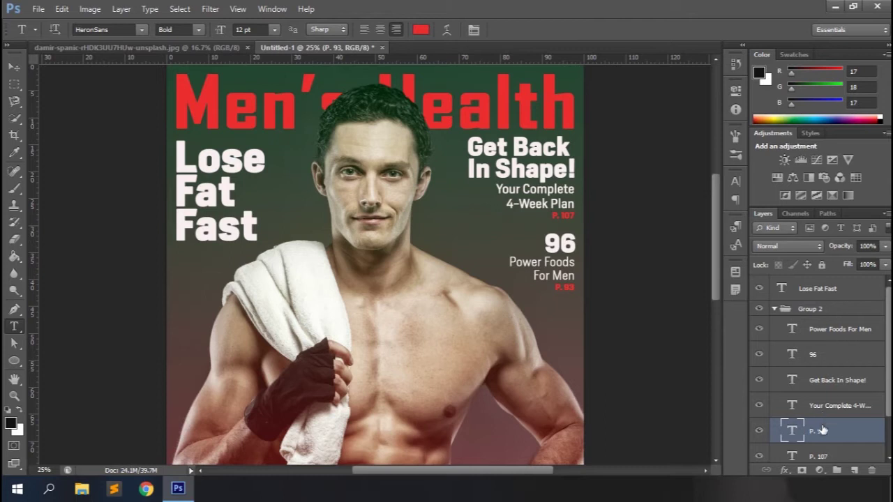
Move the "P. 93" layer up between the "Power Foods For Men" and "96" layers.
{"action": "scroll", "coordinate": [828, 347], "scroll_direction": "down", "scroll_amount": 2}
{"action": "left_click_drag", "start_coordinate": [823, 386], "coordinate": [820, 305]}
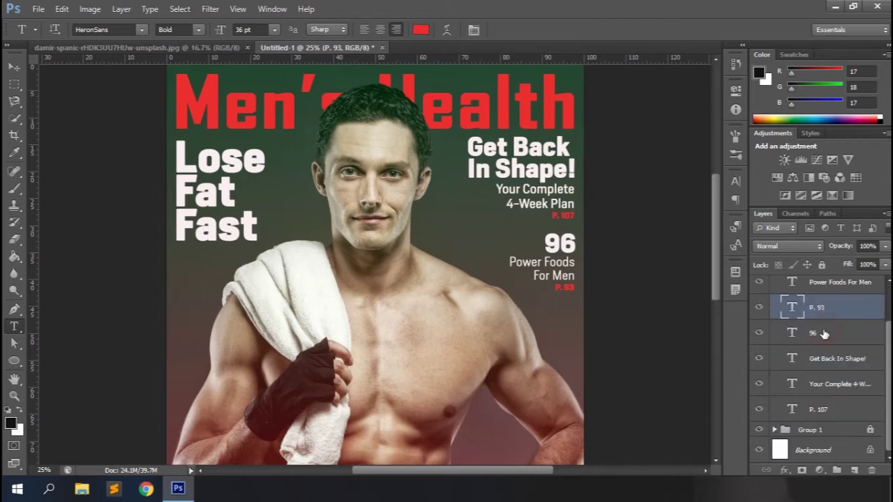
Group the "Get Back In Shape!" text layers together and the "96 Power Foods For Men" text layers into a second group.
{"action": "left_click", "coordinate": [825, 333]}
{"action": "left_click", "coordinate": [829, 358]}
{"action": "left_click", "coordinate": [830, 409], "text": "shift"}
{"action": "key", "text": "ctrl+g"}
{"action": "left_click", "coordinate": [823, 373]}
{"action": "left_click", "coordinate": [821, 332], "text": "shift"}
{"action": "key", "text": "ctrl+g"}
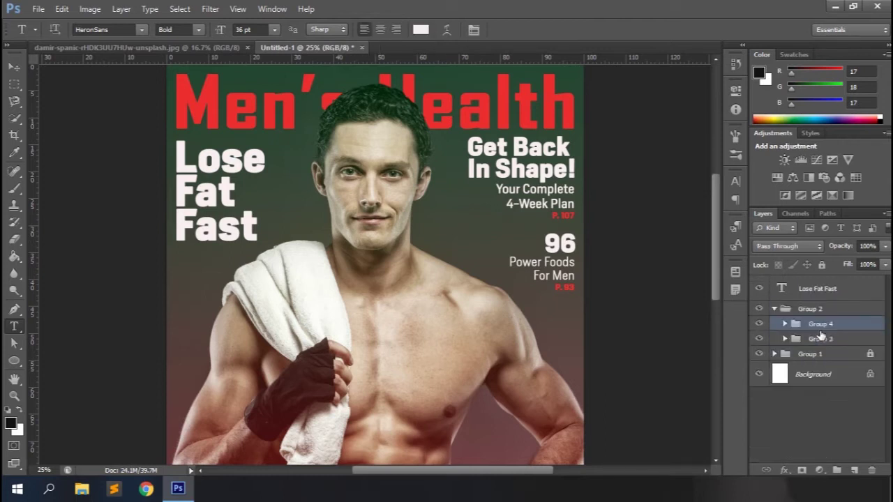
Move the "96 Power Foods For Men" group down to leave a gap below "P. 107".
{"action": "left_click", "coordinate": [21, 67]}
{"action": "key", "text": "shift+Down"}
{"action": "key", "text": "shift+Down"}
{"action": "key", "text": "shift+Down"}
{"action": "key", "text": "shift+Down"}
{"action": "key", "text": "shift+Down"}
{"action": "key", "text": "shift+Down"}
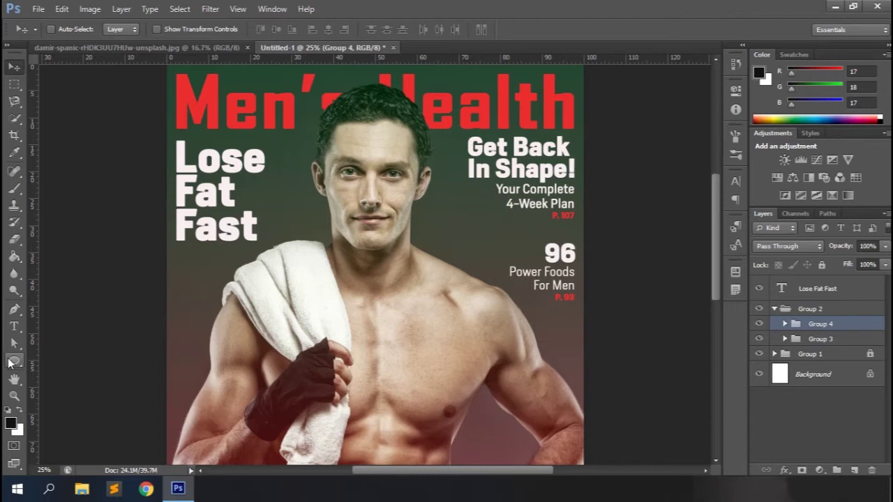
Add the text "Rated" between "P. 107" and "96" and set its size to 18 pt.
{"action": "left_click", "coordinate": [14, 326]}
{"action": "left_click", "coordinate": [500, 238]}
{"action": "type", "text": "Rated"}
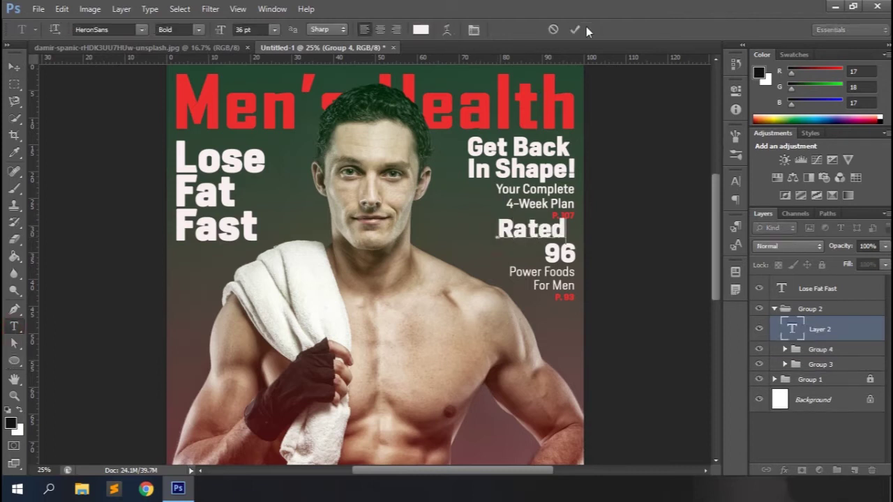
{"action": "left_click", "coordinate": [629, 29]}
{"action": "left_click", "coordinate": [274, 29]}
{"action": "left_click", "coordinate": [260, 162]}
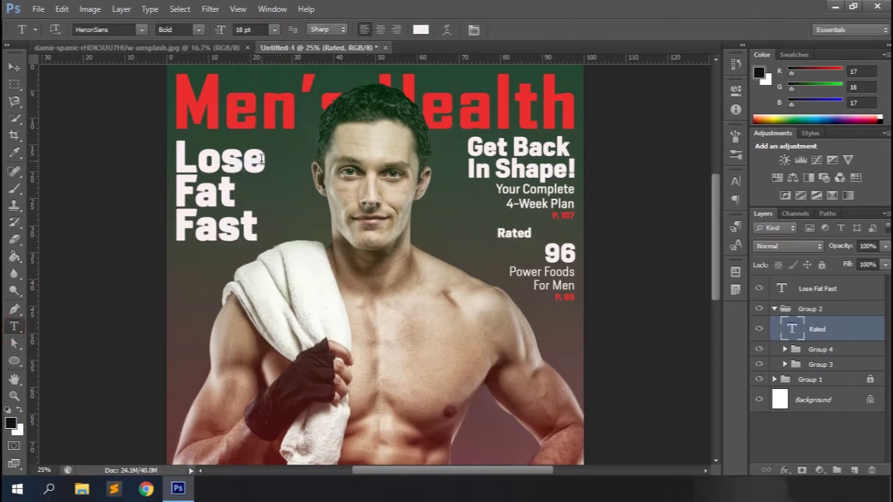
Colour the "Rated" text red (#eb2e2e) to match the page numbers.
{"action": "left_click", "coordinate": [733, 228]}
{"action": "left_click", "coordinate": [696, 207]}
{"action": "left_click", "coordinate": [689, 255]}
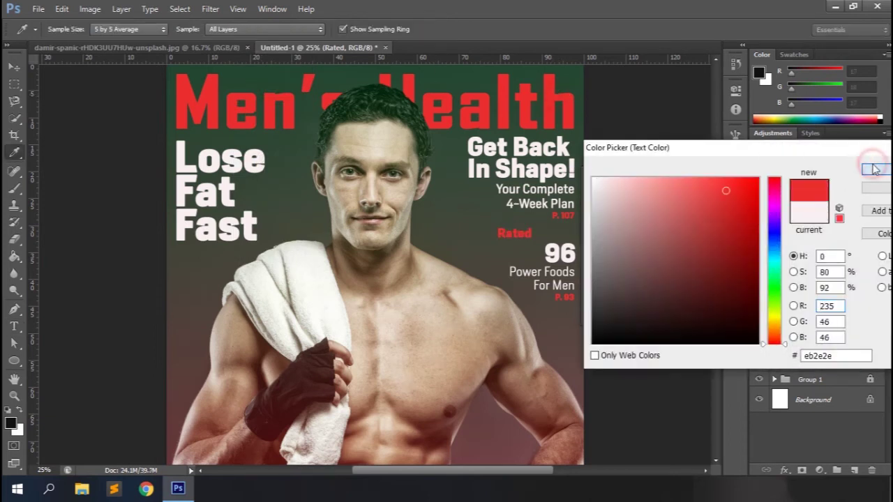
{"action": "left_click", "coordinate": [873, 167]}
{"action": "left_click", "coordinate": [698, 173]}
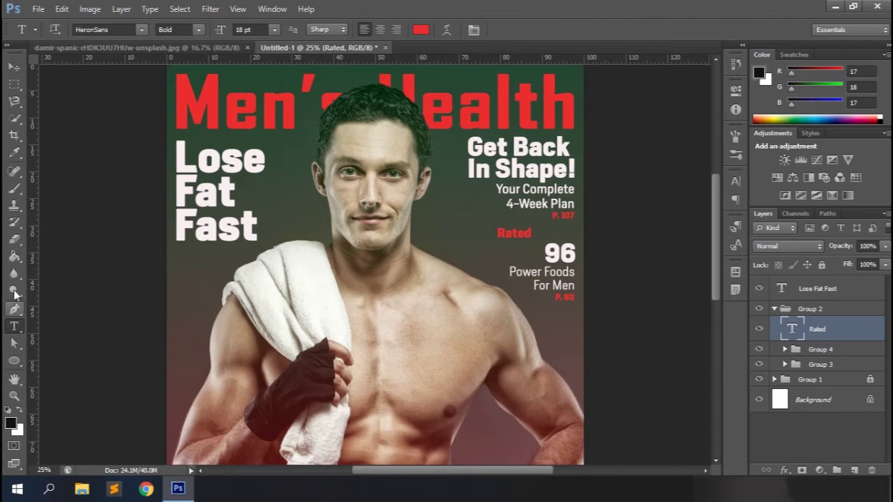
Draw a rectangle about 261 x 104 px around "Rated" with no fill and a red stroke.
{"action": "left_click_drag", "start_coordinate": [14, 360], "coordinate": [55, 360]}
{"action": "left_click_drag", "start_coordinate": [496, 225], "coordinate": [537, 242]}
{"action": "left_click", "coordinate": [122, 31]}
{"action": "left_click", "coordinate": [63, 55]}
{"action": "left_click", "coordinate": [170, 32]}
{"action": "left_click", "coordinate": [107, 105]}
{"action": "left_click", "coordinate": [402, 5]}
Sample the title's red as the foreground colour and apply it to the rectangle's stroke.
{"action": "left_click", "coordinate": [11, 424]}
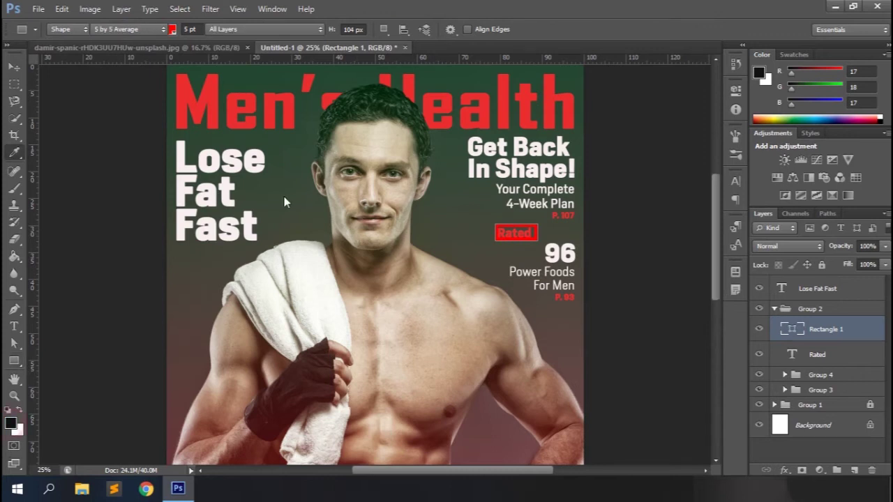
{"action": "left_click", "coordinate": [461, 113]}
{"action": "left_click", "coordinate": [481, 103]}
{"action": "left_click", "coordinate": [881, 169]}
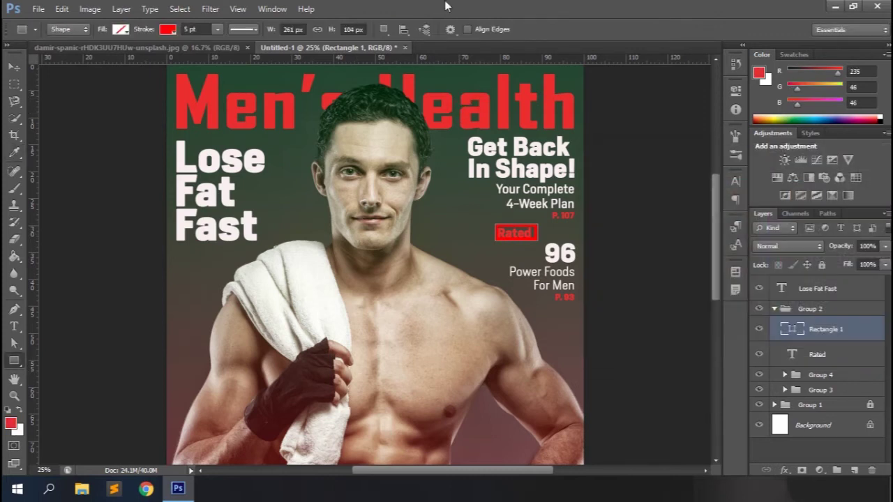
{"action": "left_click", "coordinate": [171, 33]}
{"action": "left_click", "coordinate": [104, 90]}
{"action": "left_click", "coordinate": [530, 5]}
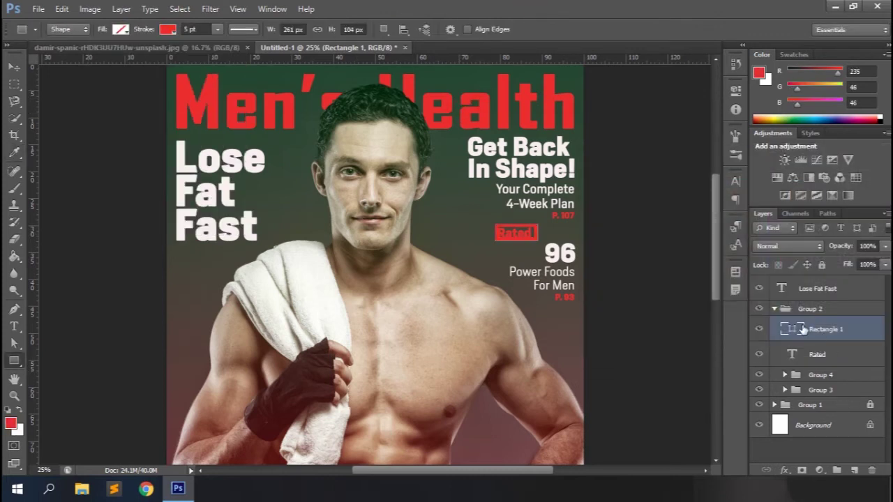
Centre the "Rated" text horizontally inside the rectangle.
{"action": "left_click", "coordinate": [793, 335], "text": "ctrl"}
{"action": "left_click", "coordinate": [816, 355]}
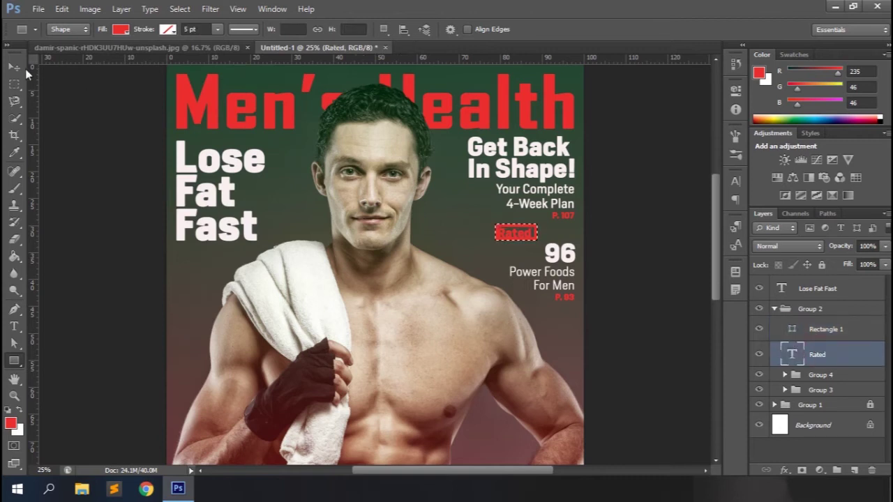
{"action": "left_click", "coordinate": [14, 67]}
{"action": "left_click", "coordinate": [328, 31]}
Set the rectangle's stroke width to 3 pt.
{"action": "left_click", "coordinate": [14, 361]}
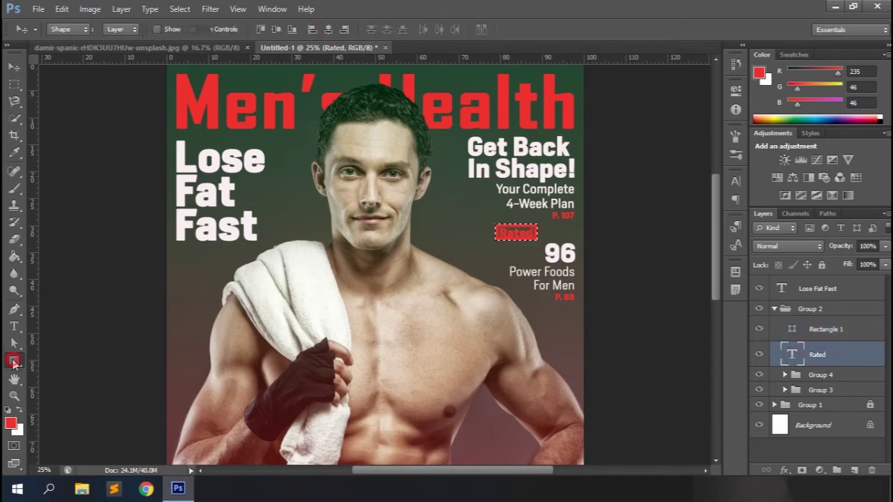
{"action": "left_click", "coordinate": [823, 328]}
{"action": "left_click", "coordinate": [195, 29]}
{"action": "type", "text": "2"}
{"action": "key", "text": "Return"}
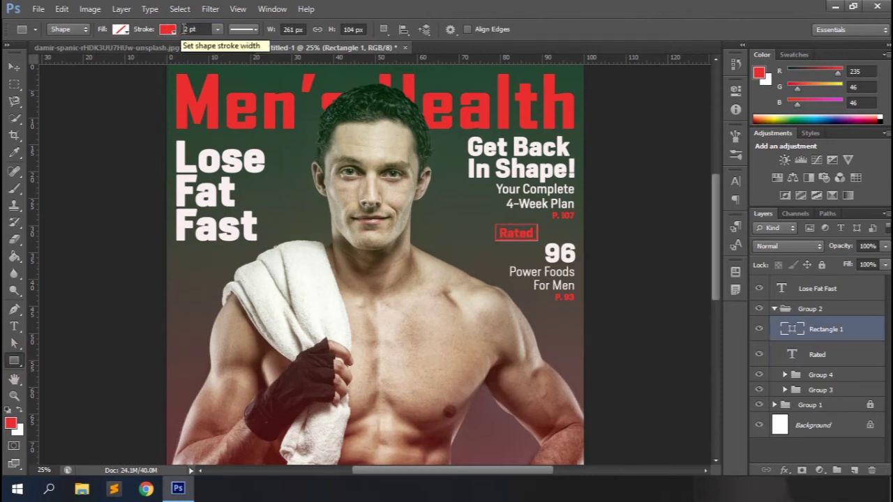
{"action": "double_click", "coordinate": [186, 29]}
{"action": "type", "text": "3"}
{"action": "key", "text": "Return"}
Rasterize the "Rated" text and rectangle layers together.
{"action": "left_click", "coordinate": [808, 356]}
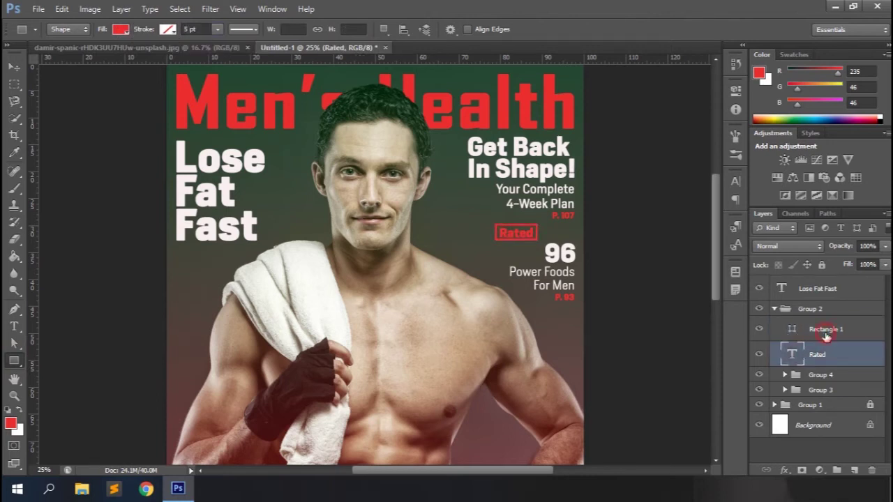
{"action": "left_click", "coordinate": [825, 333], "text": "shift"}
{"action": "right_click", "coordinate": [825, 333]}
{"action": "left_click", "coordinate": [767, 122]}
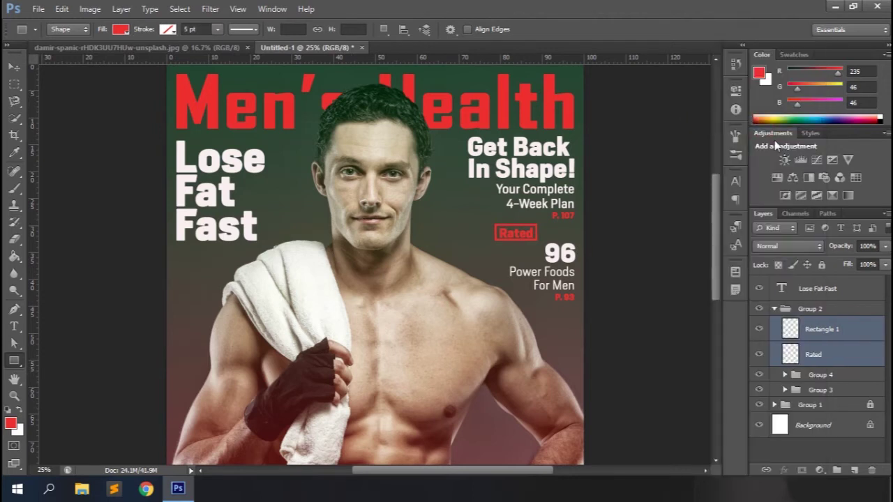
Centre "Rated" vertically inside the rectangle and merge the two layers into one badge.
{"action": "left_click", "coordinate": [813, 337]}
{"action": "left_click", "coordinate": [791, 332], "text": "ctrl"}
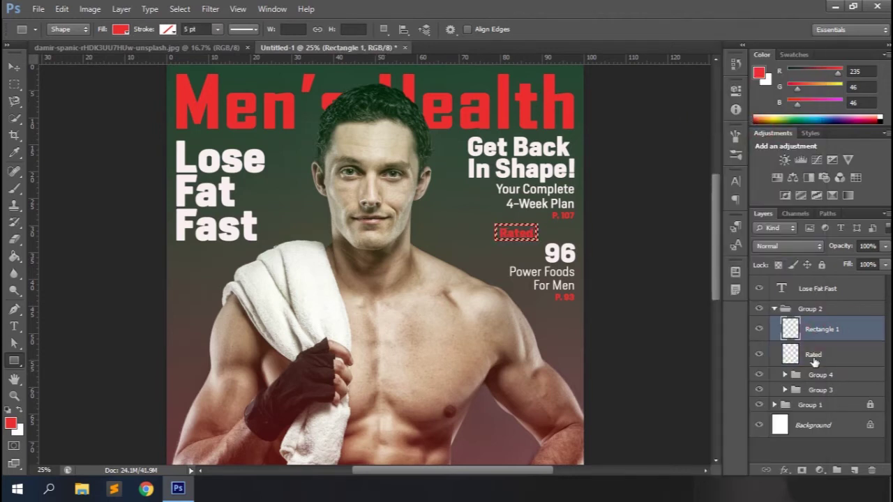
{"action": "left_click", "coordinate": [813, 359]}
{"action": "key", "text": "v"}
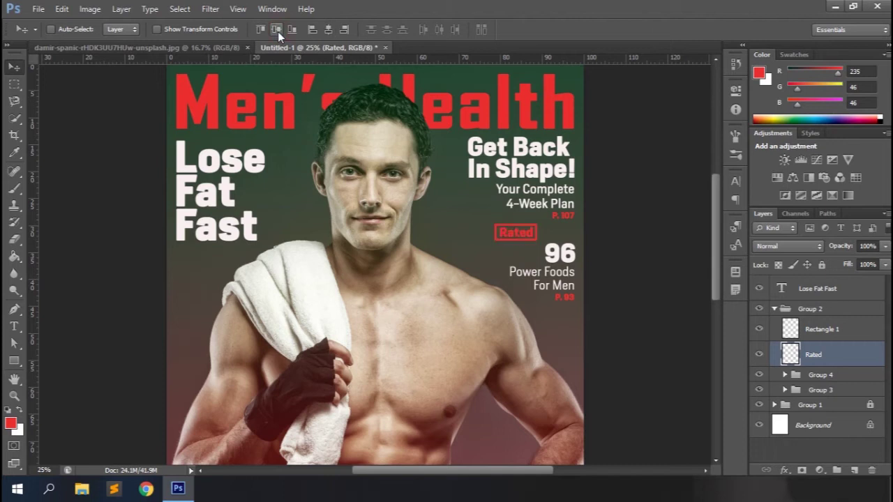
{"action": "left_click", "coordinate": [822, 331], "text": "shift"}
{"action": "key", "text": "ctrl+e"}
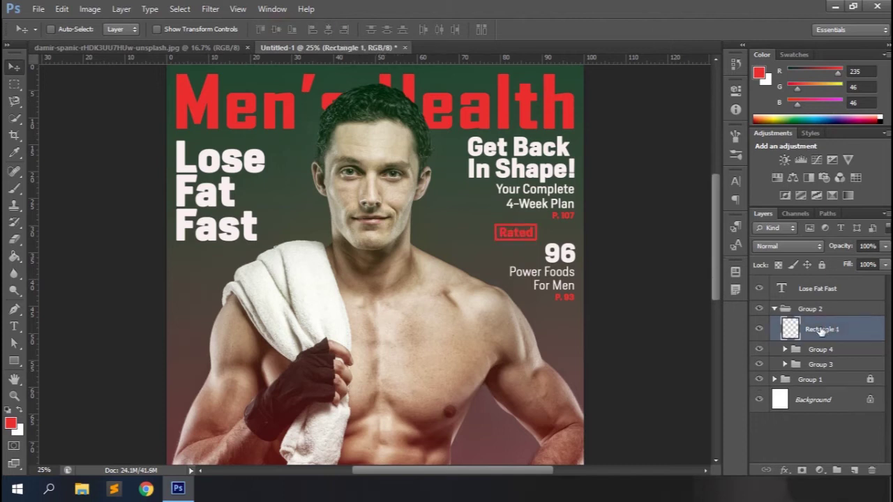
Move the "Rated" badge directly above "96" and distort it by raising both left corners so it slants down to the right.
{"action": "left_click_drag", "start_coordinate": [522, 234], "coordinate": [557, 238]}
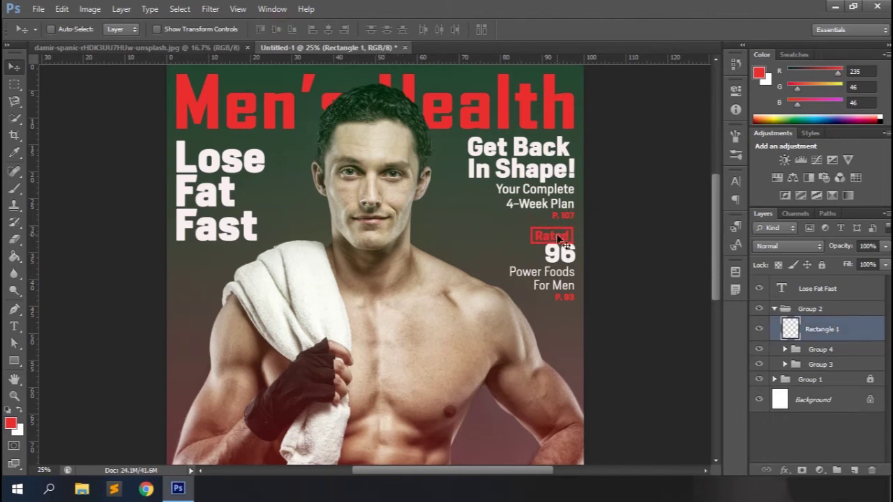
{"action": "key", "text": "ctrl+t"}
{"action": "right_click", "coordinate": [545, 235]}
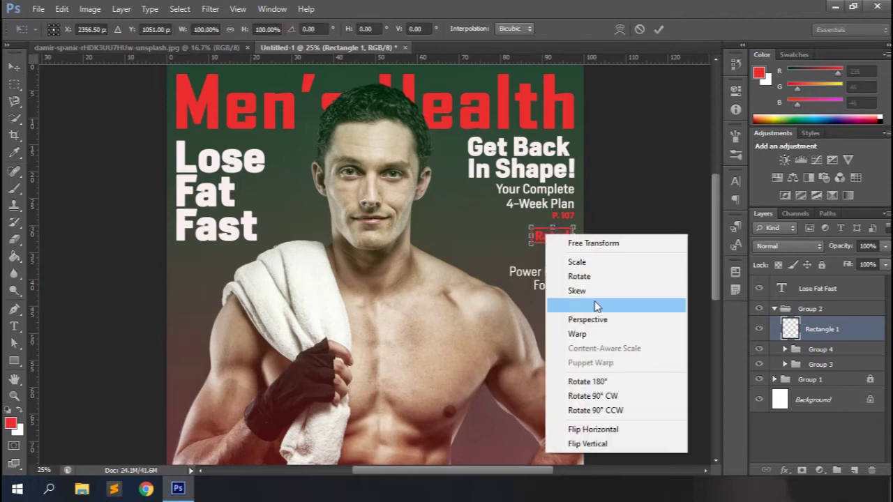
{"action": "left_click", "coordinate": [586, 307]}
{"action": "left_click_drag", "start_coordinate": [531, 227], "coordinate": [533, 225]}
{"action": "key", "text": "ctrl+plus"}
{"action": "left_click_drag", "start_coordinate": [498, 470], "coordinate": [552, 471]}
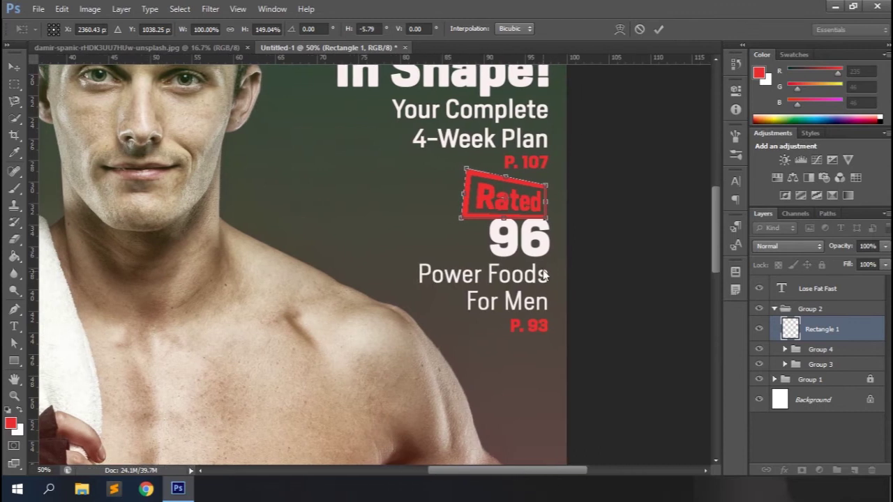
{"action": "left_click_drag", "start_coordinate": [462, 221], "coordinate": [463, 203]}
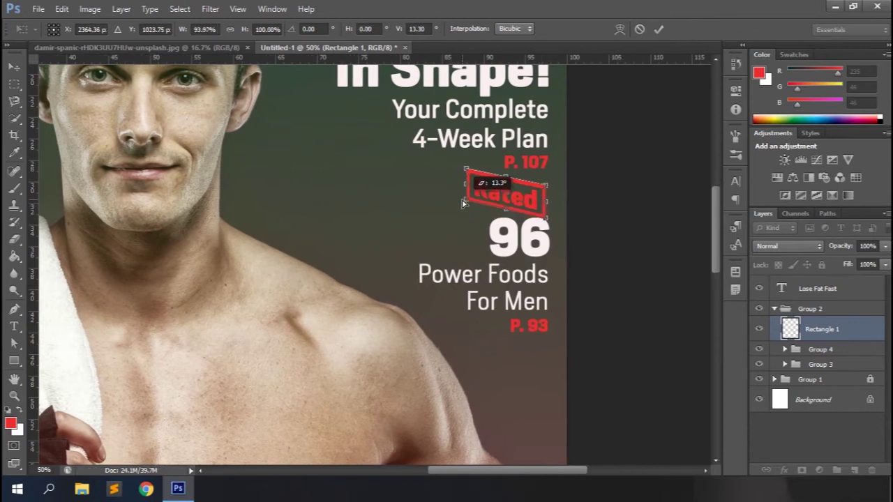
{"action": "key", "text": "Return"}
Nudge the "Rated" badge down close to "96" and move its layer into the "96 Power Foods For Men" group.
{"action": "key", "text": "Down"}
{"action": "key", "text": "Down"}
{"action": "key", "text": "Down"}
{"action": "key", "text": "Down"}
{"action": "key", "text": "Down"}
{"action": "key", "text": "Down"}
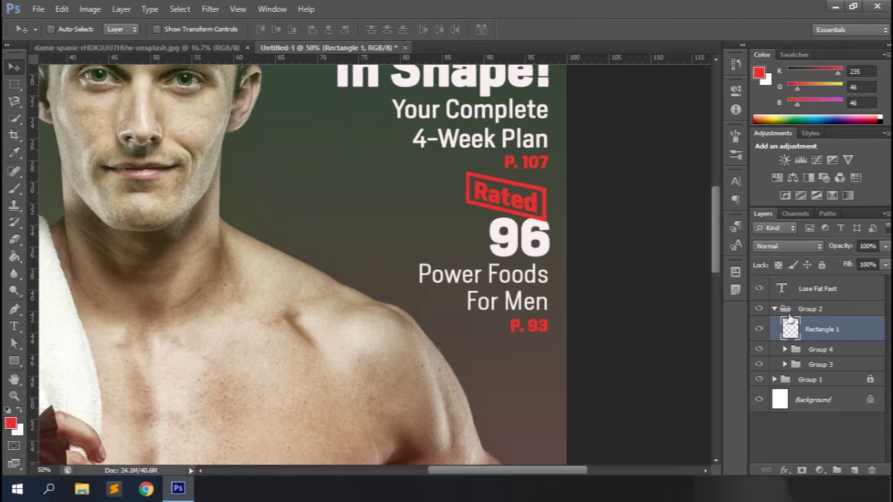
{"action": "left_click_drag", "start_coordinate": [828, 337], "coordinate": [824, 349]}
Move the whole "Rated 96 Power Foods For Men" group farther down from "P. 107".
{"action": "key", "text": "shift+Down"}
{"action": "key", "text": "shift+Down"}
{"action": "key", "text": "shift+Down"}
{"action": "key", "text": "shift+Down"}
{"action": "key", "text": "shift+Down"}
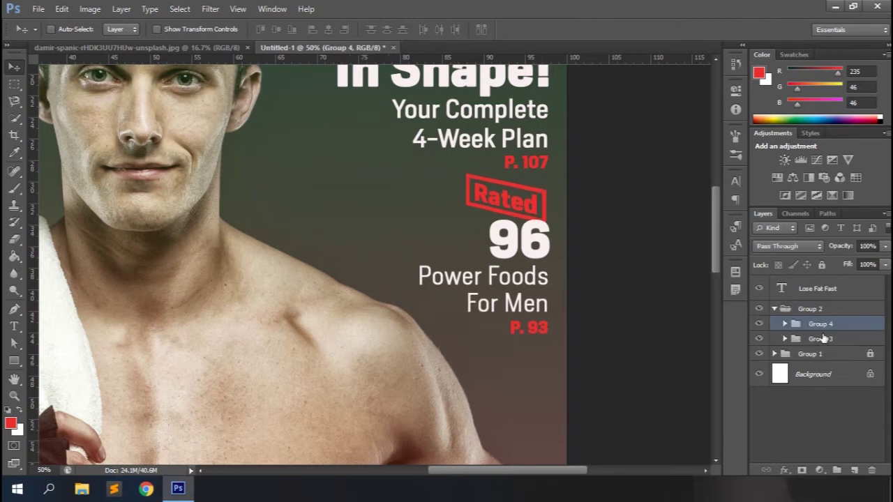
{"action": "key", "text": "shift+Down"}
{"action": "key", "text": "shift+Down"}
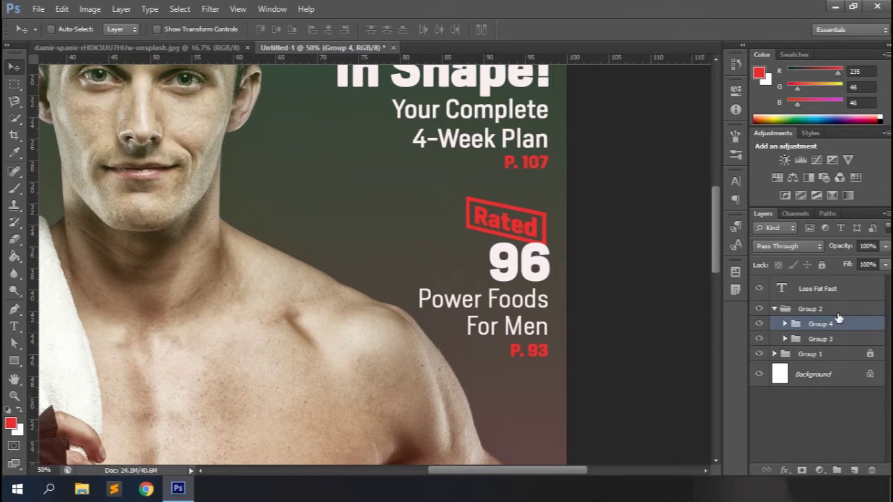
Nudge only the "Rated" badge slightly to the right to line up with the right edge of the text.
{"action": "left_click", "coordinate": [785, 324]}
{"action": "left_click", "coordinate": [823, 420]}
{"action": "key", "text": "Left"}
{"action": "key", "text": "Left"}
{"action": "key", "text": "Left"}
{"action": "key", "text": "Left"}
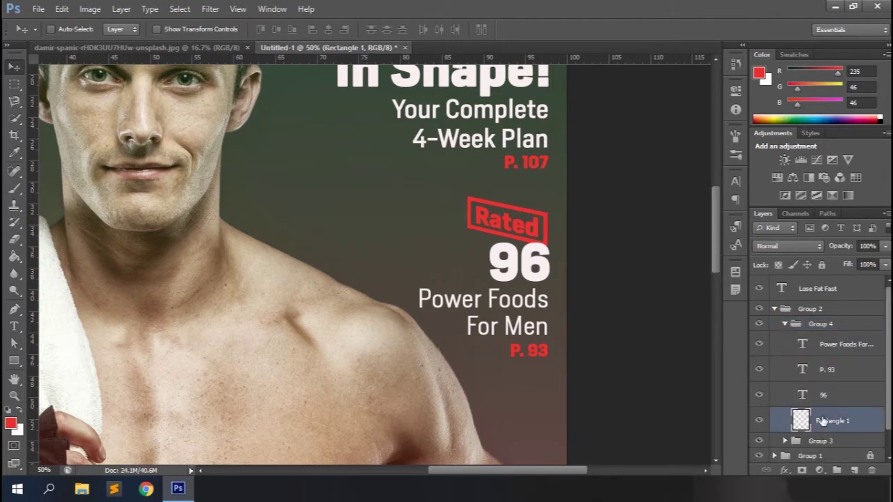
Add the three-line text "1-Minute Stress BUster" over the man's torso, in a new layer above the "96" group.
{"action": "key", "text": "ctrl+minus"}
{"action": "key", "text": "ctrl+minus"}
{"action": "key", "text": "ctrl+minus"}
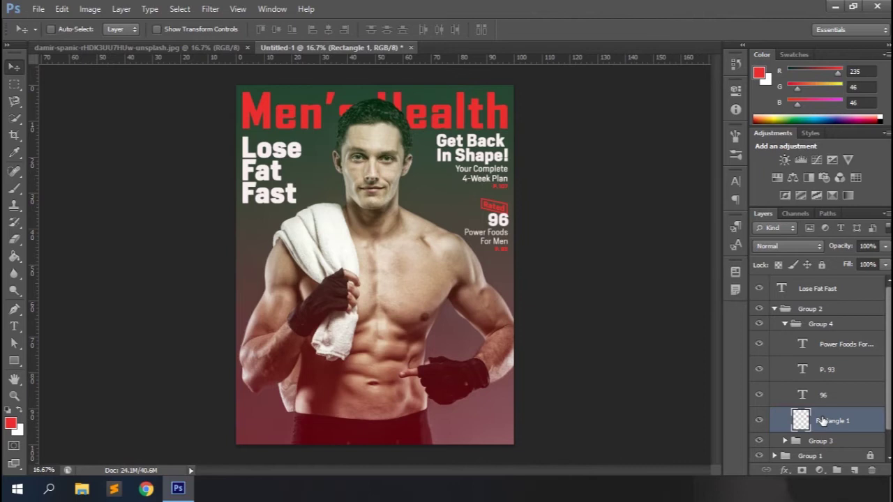
{"action": "left_click", "coordinate": [14, 327]}
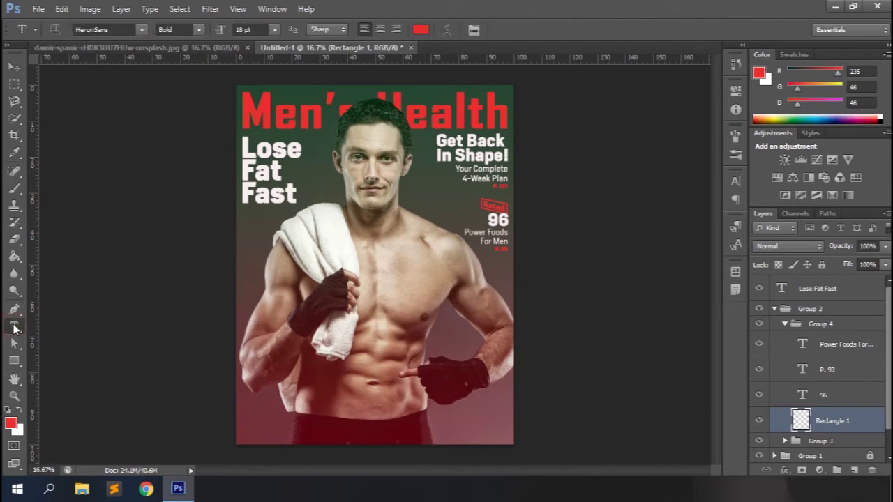
{"action": "left_click", "coordinate": [784, 325]}
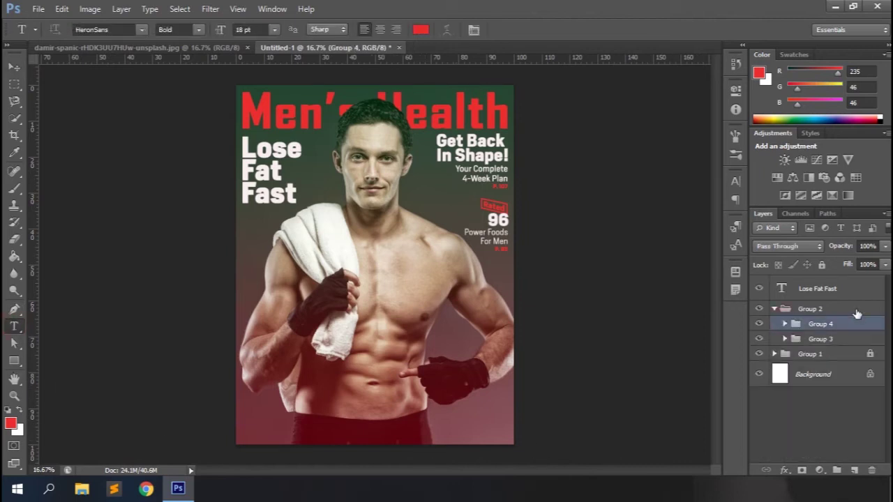
{"action": "left_click", "coordinate": [380, 289]}
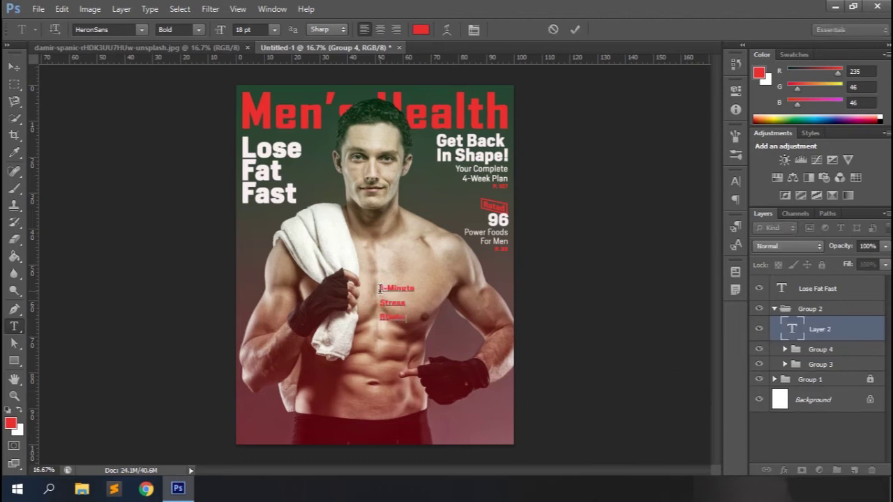
{"action": "left_click", "coordinate": [571, 31]}
Give the "1-Minute Stress BUster" text the off-white of the "Lose Fat Fast" headline and a size of 36 pt.
{"action": "left_click", "coordinate": [421, 30]}
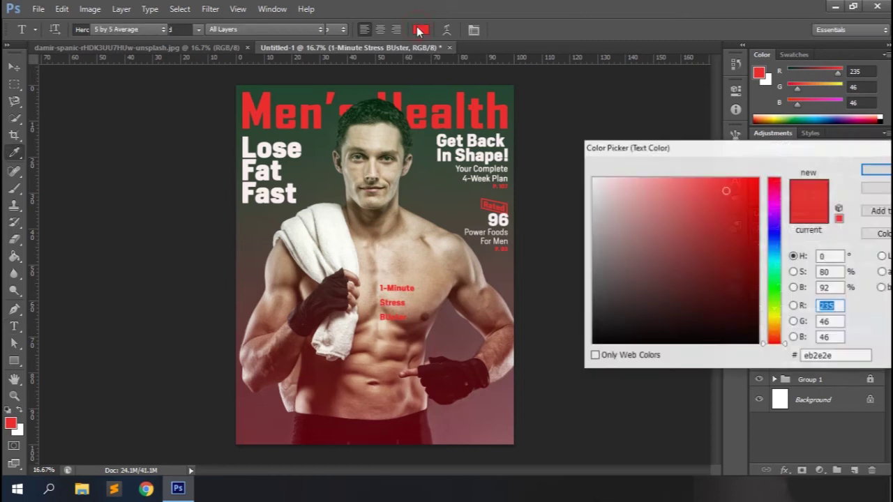
{"action": "left_click", "coordinate": [294, 157]}
{"action": "left_click", "coordinate": [878, 169]}
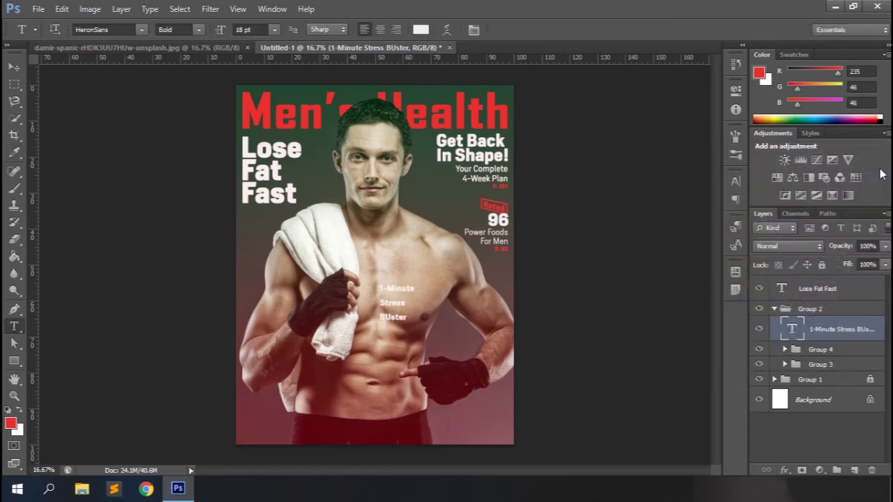
{"action": "left_click", "coordinate": [274, 30]}
{"action": "left_click", "coordinate": [271, 204]}
Correct the headline's last word to "Buster".
{"action": "double_click", "coordinate": [405, 314]}
{"action": "type", "text": "Buster"}
{"action": "left_click", "coordinate": [571, 31]}
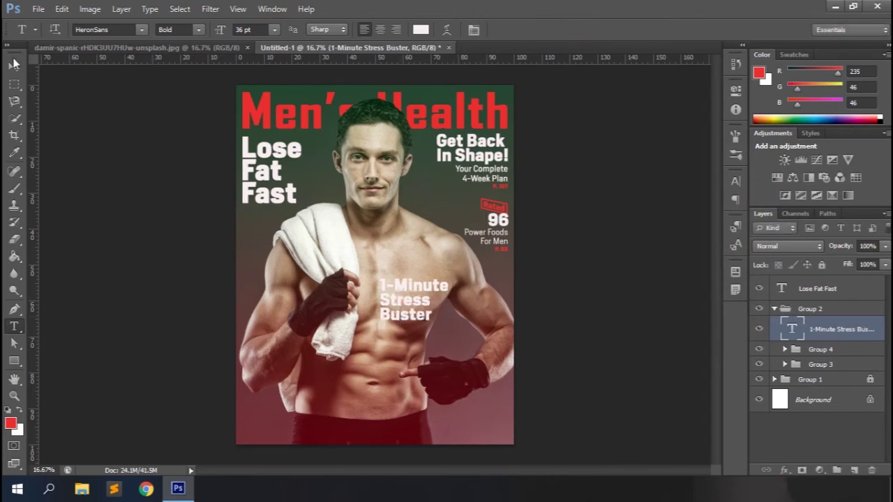
Align the "1-Minute Stress Buster" headline with the right edge of "Power Foods For Men".
{"action": "left_click", "coordinate": [14, 63]}
{"action": "left_click", "coordinate": [785, 349]}
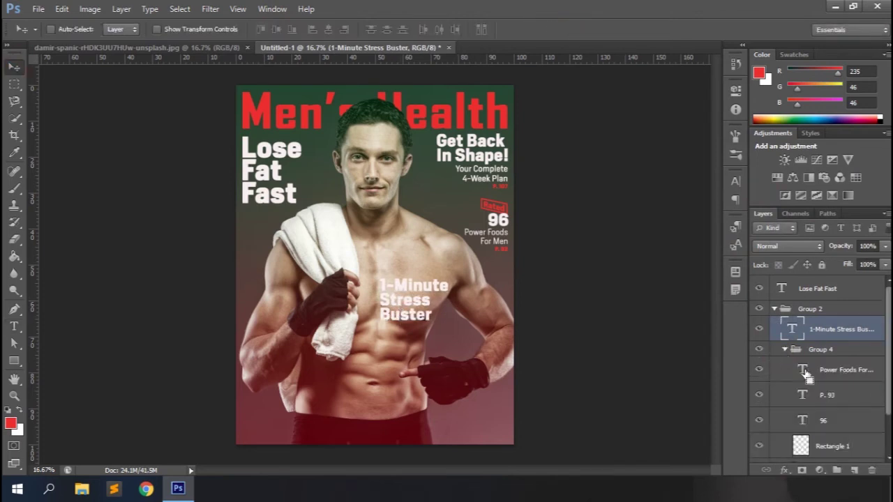
{"action": "left_click", "coordinate": [344, 30]}
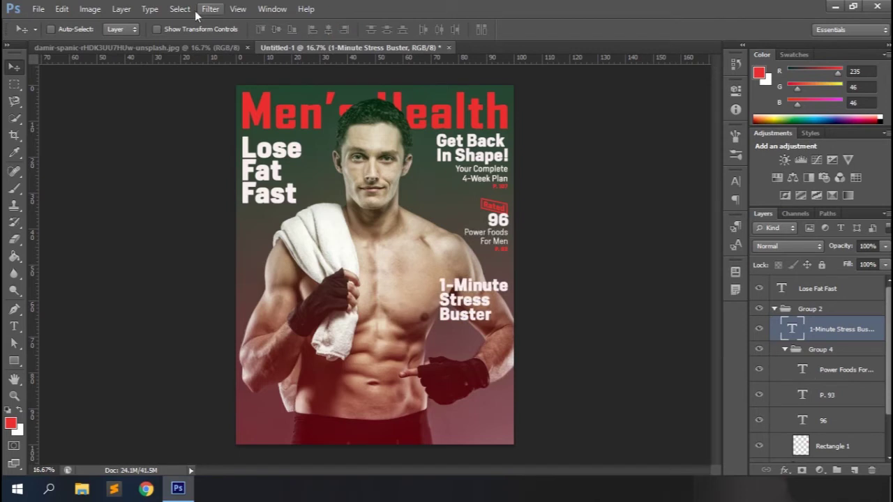
{"action": "left_click", "coordinate": [149, 10]}
{"action": "left_click", "coordinate": [196, 133]}
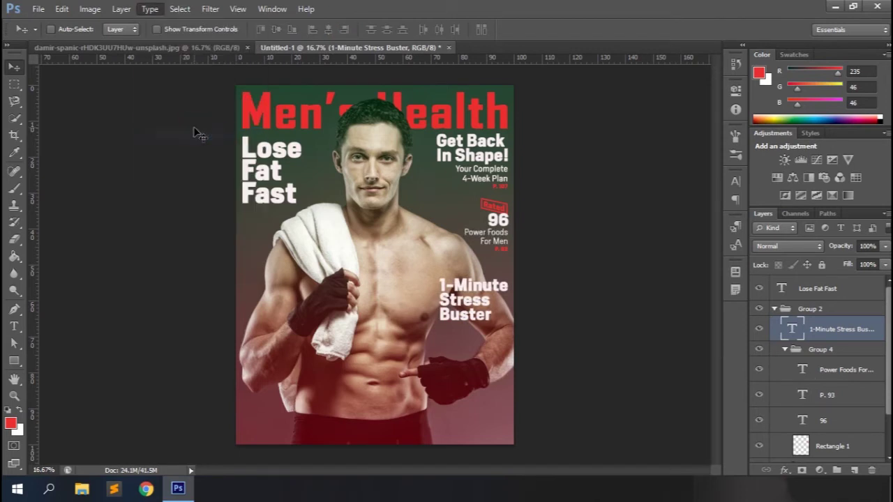
Set the "1-Minute Stress Buster" lines to right-aligned text and realign the headline's right edge with "Power Foods For Men".
{"action": "left_click", "coordinate": [735, 199]}
{"action": "left_click", "coordinate": [632, 190]}
{"action": "left_click", "coordinate": [699, 171]}
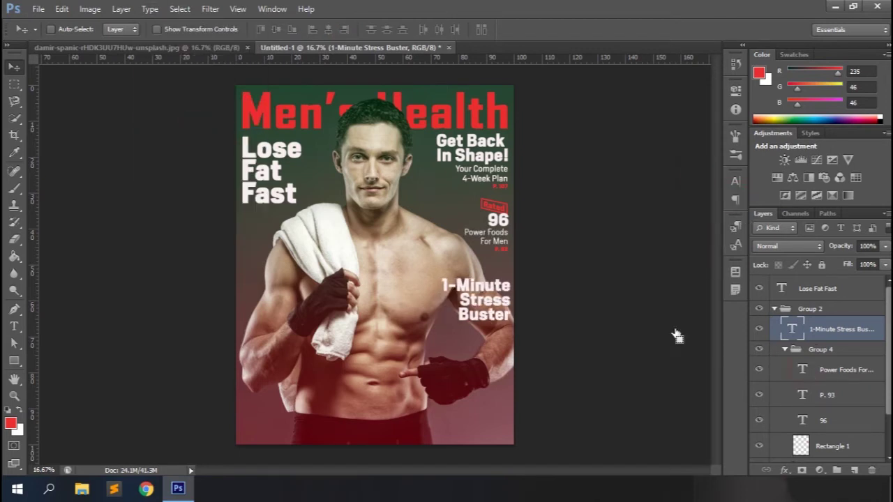
{"action": "left_click", "coordinate": [344, 30]}
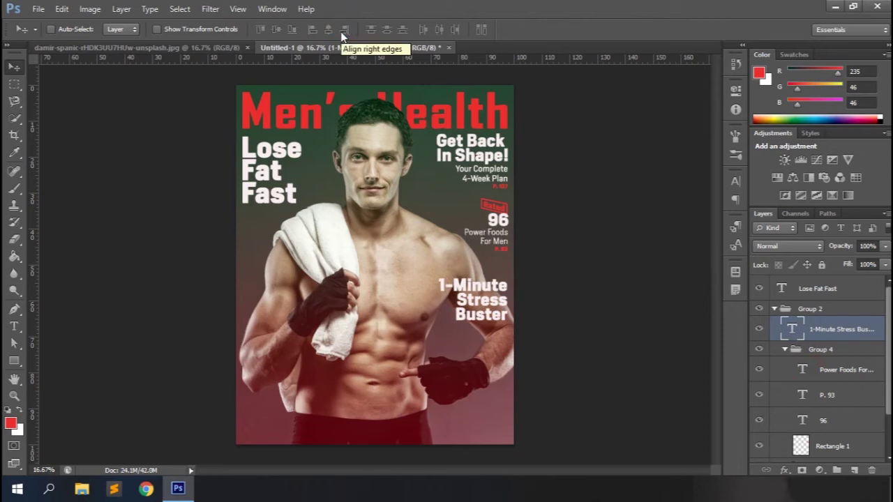
Duplicate the "P. 93" page number outside its group, below "1-Minute Stress Buster", and change the copy to "P. 37".
{"action": "left_click_drag", "start_coordinate": [845, 394], "coordinate": [847, 356]}
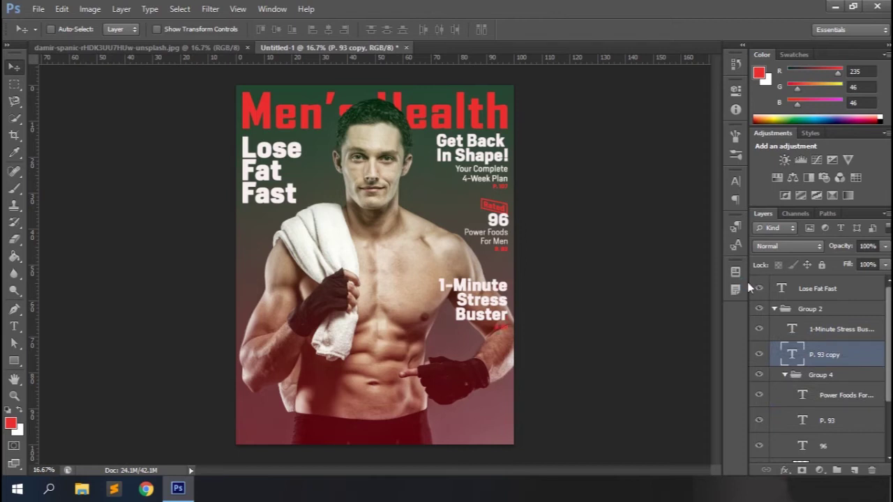
{"action": "left_click", "coordinate": [14, 326]}
{"action": "left_click_drag", "start_coordinate": [499, 326], "coordinate": [605, 308]}
{"action": "type", "text": "P. 37"}
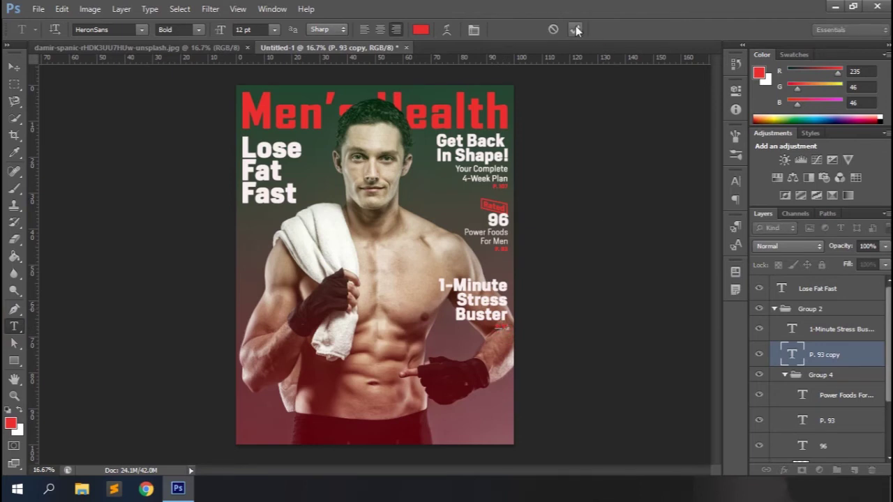
{"action": "left_click", "coordinate": [576, 28]}
Change the "P. 37" page number's text colour to off-white.
{"action": "left_click", "coordinate": [738, 183]}
{"action": "left_click", "coordinate": [690, 258]}
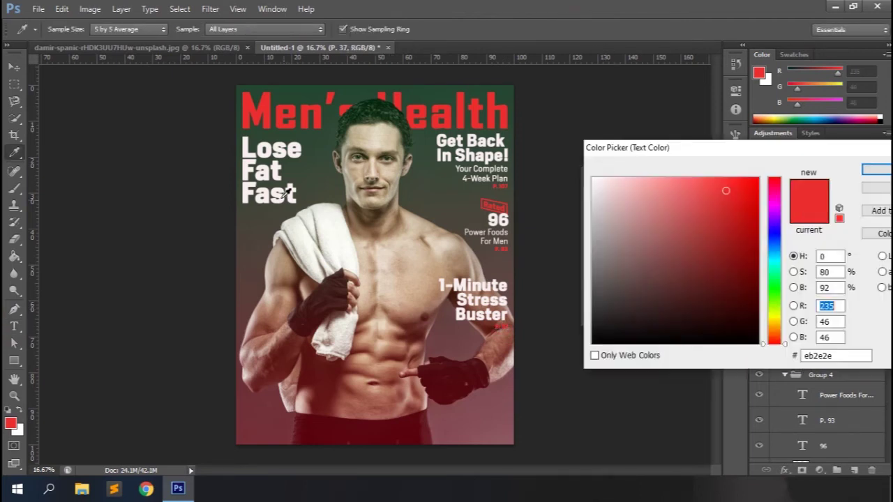
{"action": "left_click", "coordinate": [597, 188]}
{"action": "left_click", "coordinate": [872, 170]}
{"action": "left_click", "coordinate": [700, 173]}
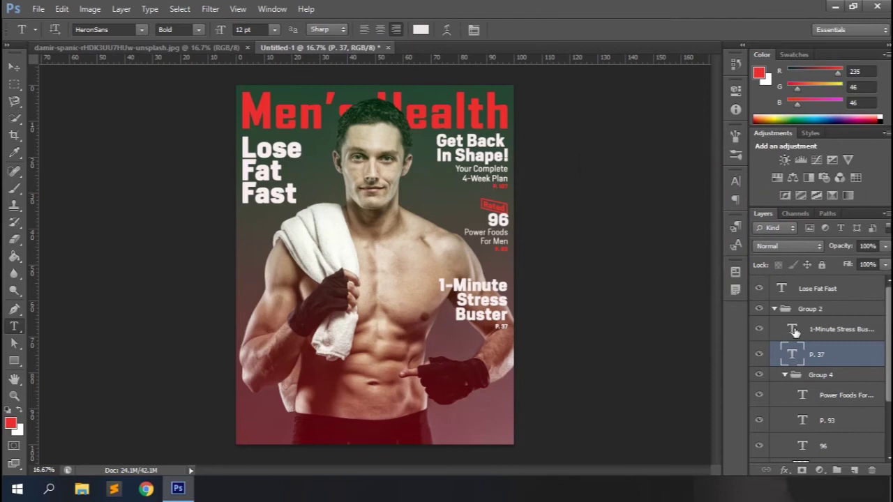
Group "1-Minute Stress Buster" with its "P. 37" page number and collapse the other headline groups.
{"action": "left_click", "coordinate": [800, 328], "text": "shift"}
{"action": "key", "text": "ctrl+g"}
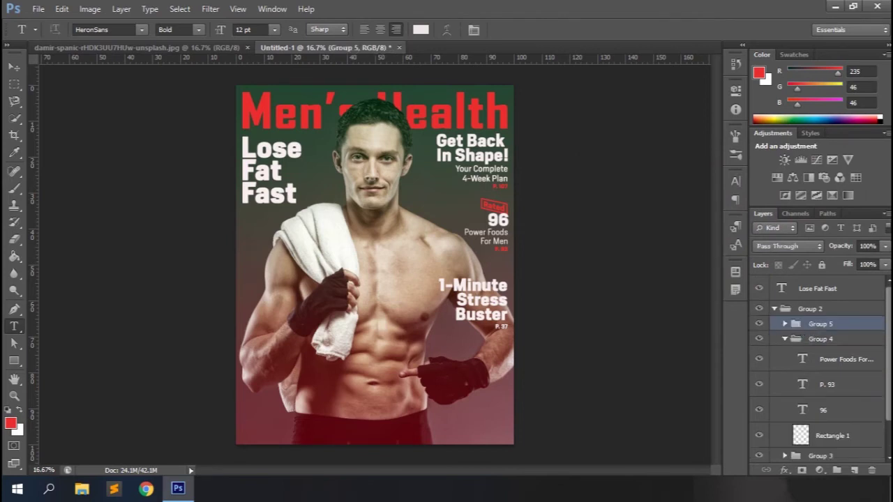
{"action": "scroll", "coordinate": [786, 336], "scroll_direction": "down", "scroll_amount": 1}
{"action": "left_click", "coordinate": [786, 335]}
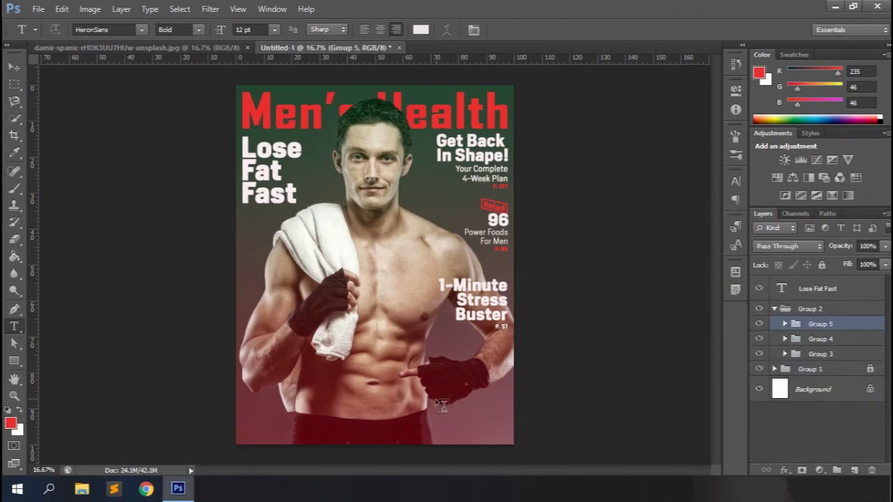
Add the three-line text "The Sugar Detox" over the man's lower abdomen and set its size to 36 pt.
{"action": "left_click", "coordinate": [383, 386]}
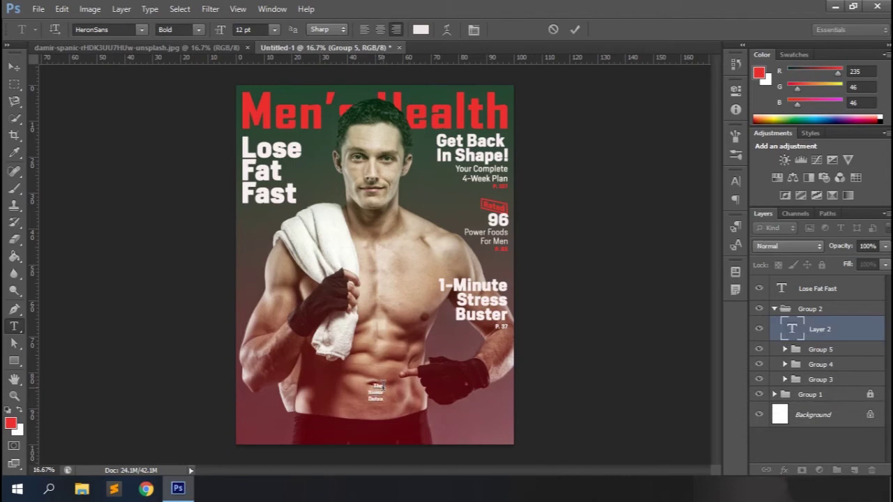
{"action": "left_click", "coordinate": [581, 29]}
{"action": "left_click", "coordinate": [274, 29]}
{"action": "left_click", "coordinate": [269, 205]}
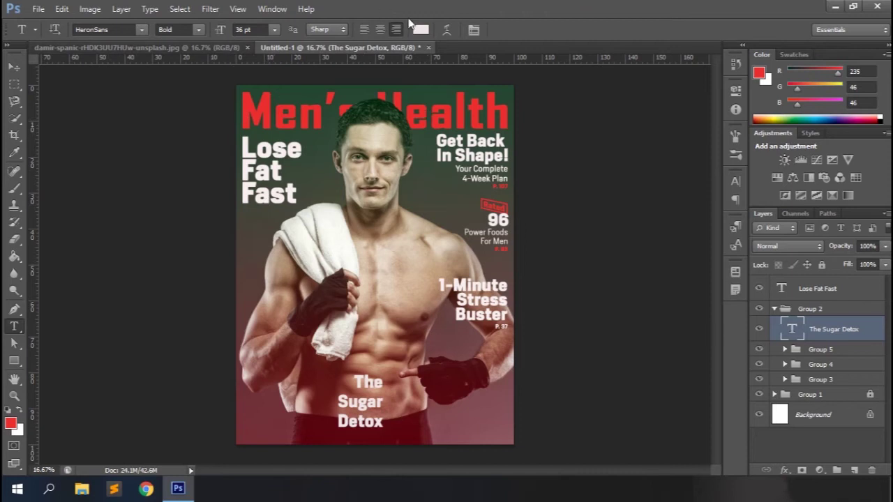
Align "The Sugar Detox" with the right edge of the "1-Minute Stress Buster" headline.
{"action": "left_click", "coordinate": [785, 349]}
{"action": "left_click", "coordinate": [828, 363]}
{"action": "left_click", "coordinate": [834, 328]}
{"action": "key", "text": "v"}
{"action": "left_click", "coordinate": [344, 29]}
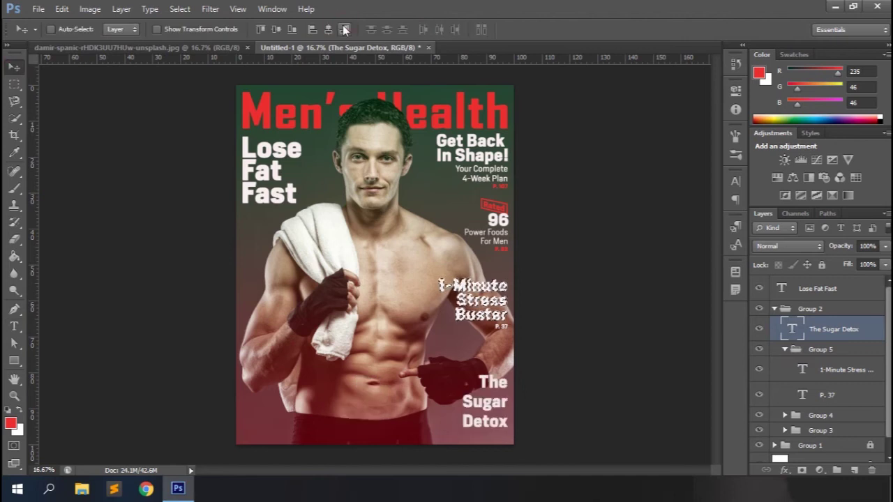
Tighten the leading of "The Sugar Detox" to 32 pt.
{"action": "left_click", "coordinate": [735, 180]}
{"action": "mouse_move", "coordinate": [659, 209]}
{"action": "left_mouse_down"}
{"action": "mouse_move", "coordinate": [691, 213]}
{"action": "mouse_move", "coordinate": [662, 211]}
{"action": "left_mouse_up"}
{"action": "left_click", "coordinate": [706, 208]}
{"action": "left_click", "coordinate": [698, 372]}
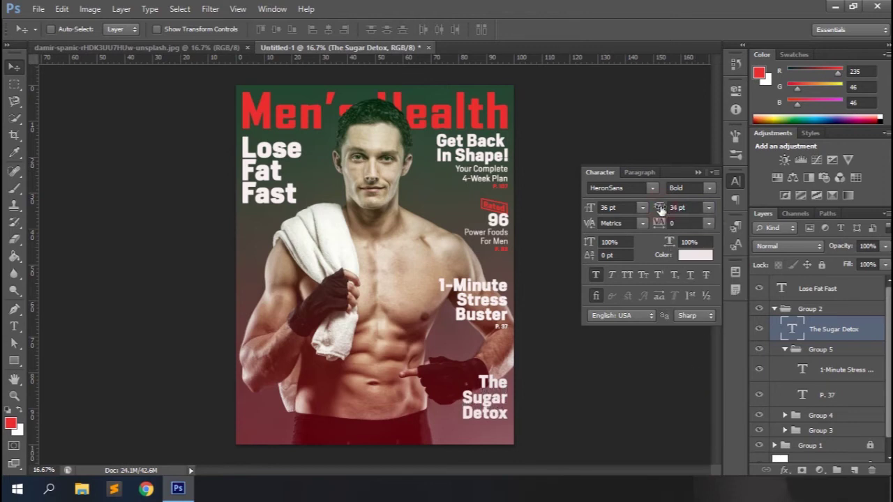
{"action": "double_click", "coordinate": [673, 207]}
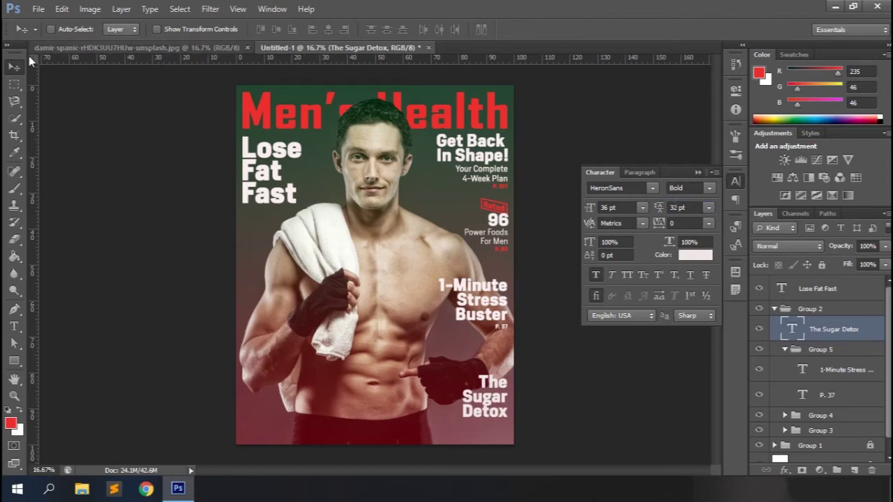
{"action": "left_click", "coordinate": [697, 172]}
Nudge "The Sugar Detox" straight down towards the cover's lower edge, leaving room for a page number beneath it.
{"action": "key", "text": "shift+Down"}
{"action": "key", "text": "shift+Down"}
{"action": "key", "text": "shift+Down"}
{"action": "key", "text": "shift+Down"}
{"action": "key", "text": "shift+Down"}
{"action": "key", "text": "shift+Down"}
{"action": "key", "text": "shift+Down"}
{"action": "key", "text": "shift+Down"}
{"action": "key", "text": "shift+Down"}
{"action": "key", "text": "shift+Down"}
{"action": "key", "text": "shift+Down"}
{"action": "key", "text": "shift+Down"}
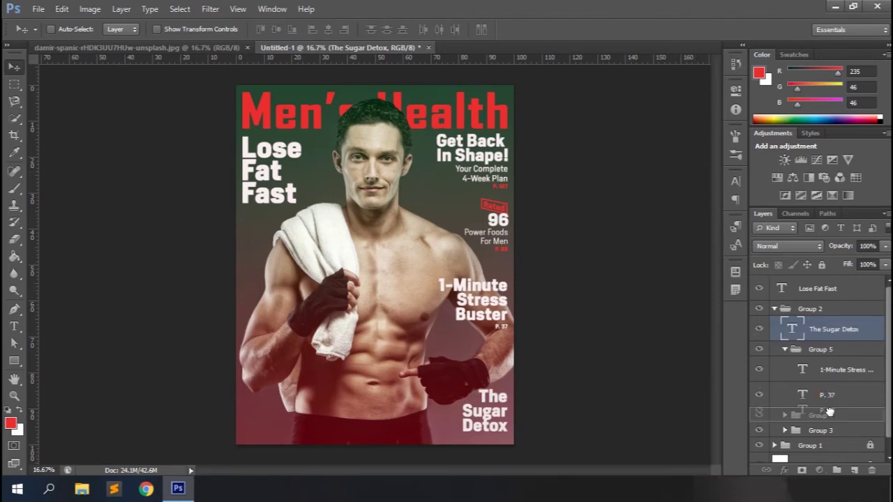
Duplicate the "P. 37" page number below "The Sugar Detox" and change the copy to "P. 68".
{"action": "left_click", "coordinate": [823, 396]}
{"action": "key", "text": "ctrl+j"}
{"action": "left_click_drag", "start_coordinate": [827, 394], "coordinate": [833, 337]}
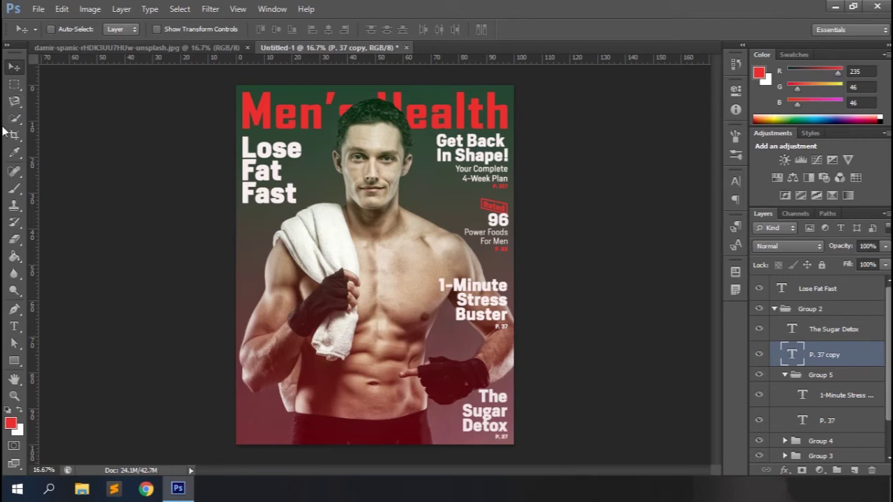
{"action": "left_click", "coordinate": [14, 326]}
{"action": "left_click", "coordinate": [501, 435]}
{"action": "type", "text": "68"}
Give the "P. 68" page number the red foreground colour.
{"action": "left_click", "coordinate": [734, 181]}
{"action": "left_click", "coordinate": [695, 255]}
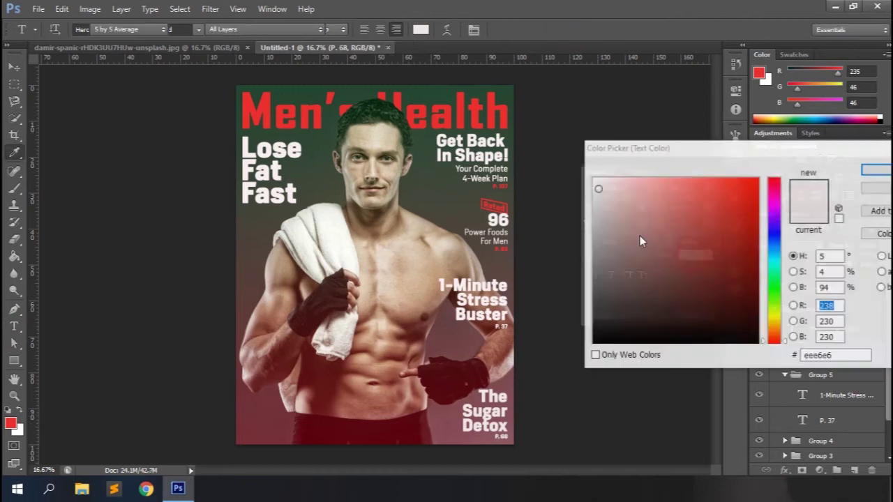
{"action": "left_click", "coordinate": [758, 72]}
{"action": "left_click", "coordinate": [876, 171]}
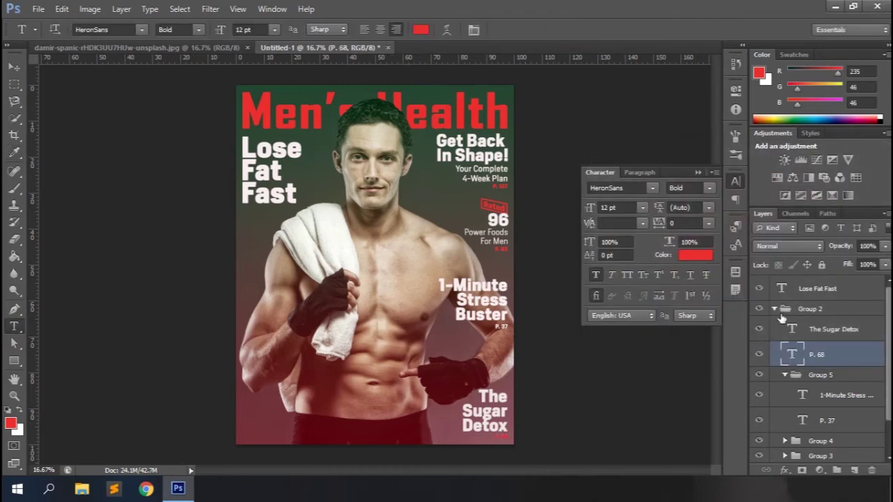
Group "The Sugar Detox" with its "P. 68" page number and collapse the headline groups.
{"action": "left_click", "coordinate": [816, 331], "text": "shift"}
{"action": "key", "text": "ctrl+g"}
{"action": "left_click", "coordinate": [785, 339]}
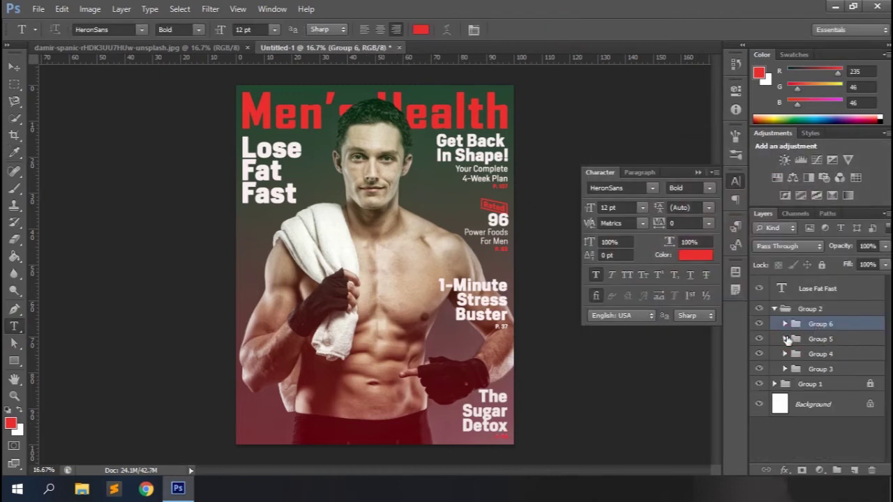
{"action": "left_click", "coordinate": [774, 309]}
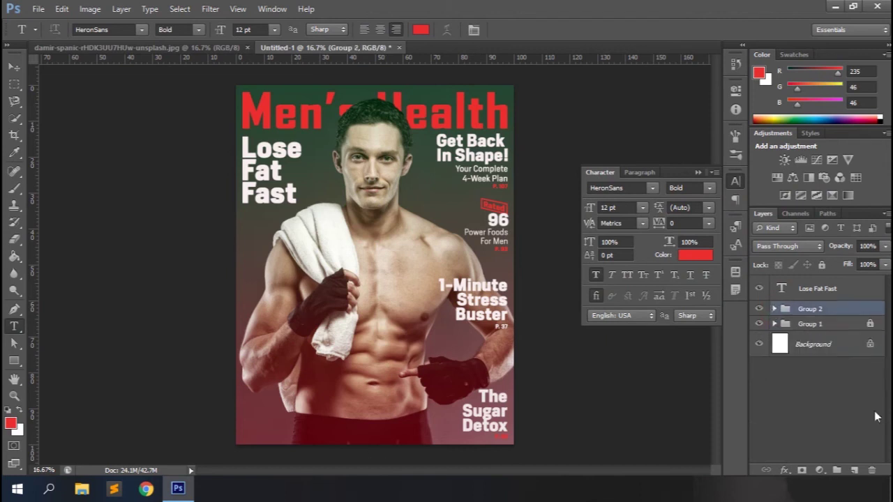
Add the left-aligned three-line text "How This Guy Did it, and You Can To!" below "Lose Fat Fast".
{"action": "left_click", "coordinate": [243, 217]}
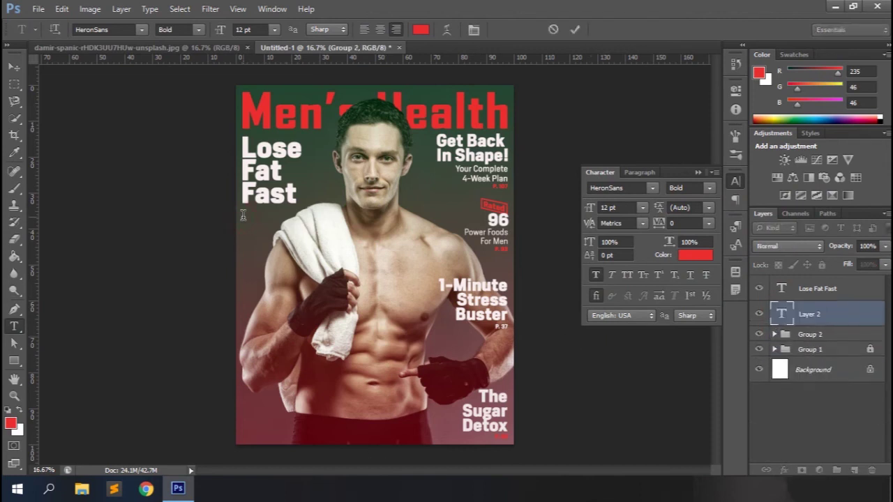
{"action": "left_click", "coordinate": [554, 30]}
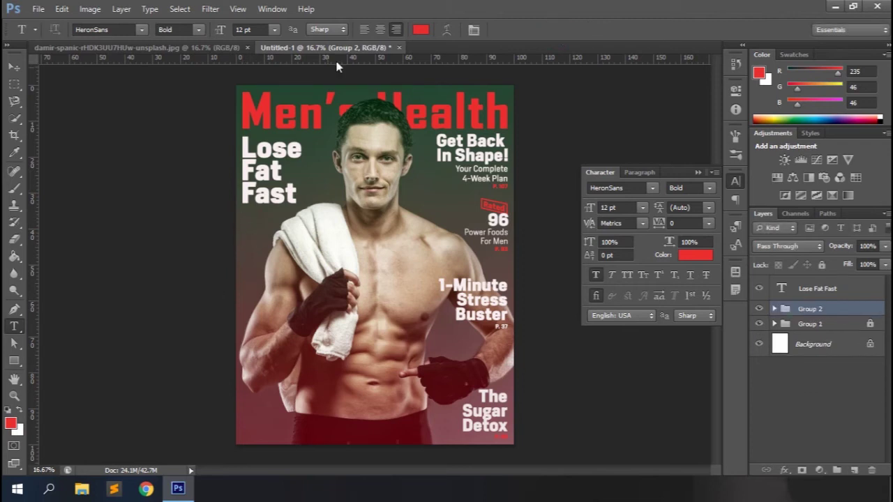
{"action": "left_click", "coordinate": [243, 221]}
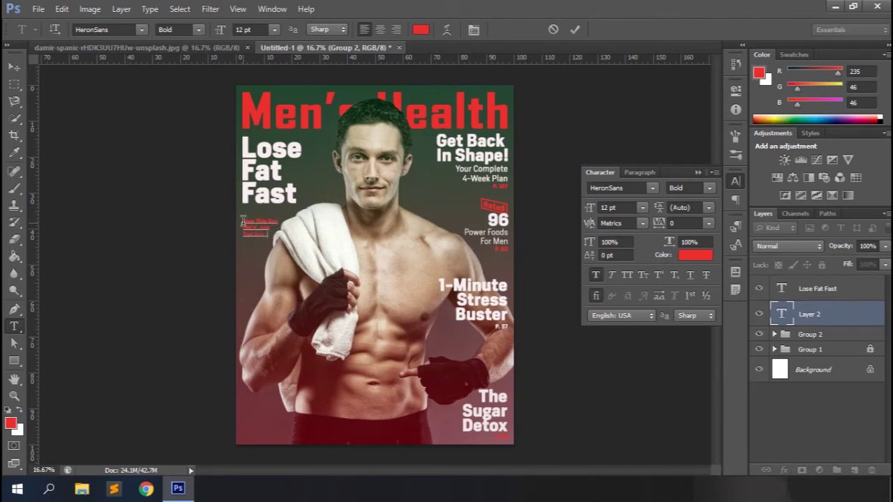
{"action": "left_click", "coordinate": [574, 29]}
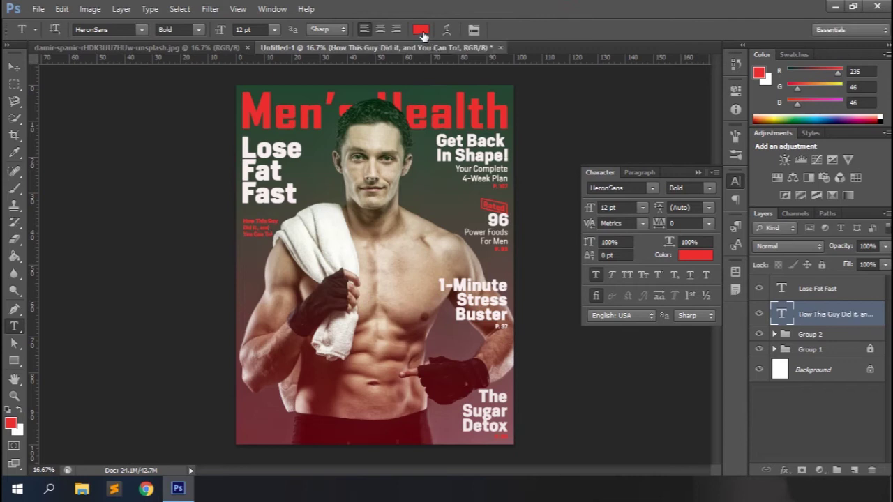
Give the "How This Guy Did it" text the off-white of "Lose Fat Fast", a size of 18 pt and the Regular style.
{"action": "left_click", "coordinate": [420, 29]}
{"action": "left_click", "coordinate": [245, 150]}
{"action": "left_click", "coordinate": [876, 170]}
{"action": "left_click", "coordinate": [274, 29]}
{"action": "left_click", "coordinate": [241, 165]}
{"action": "left_click", "coordinate": [199, 29]}
{"action": "left_click", "coordinate": [180, 68]}
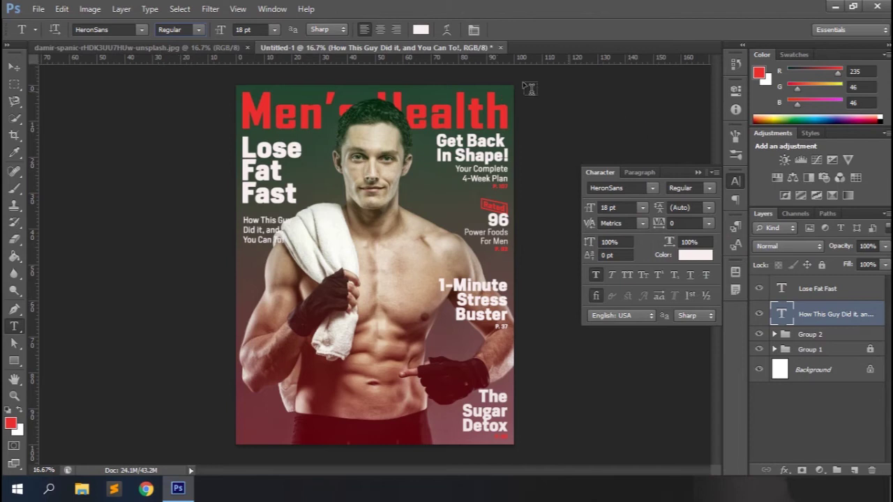
Nudge the "How This Guy Did it" text up until it sits just beneath "Lose Fat Fast".
{"action": "left_click", "coordinate": [15, 67]}
{"action": "key", "text": "shift+Up"}
{"action": "key", "text": "shift+Up"}
{"action": "key", "text": "shift+Up"}
{"action": "key", "text": "shift+Up"}
{"action": "key", "text": "shift+Up"}
{"action": "key", "text": "shift+Up"}
{"action": "key", "text": "shift+Up"}
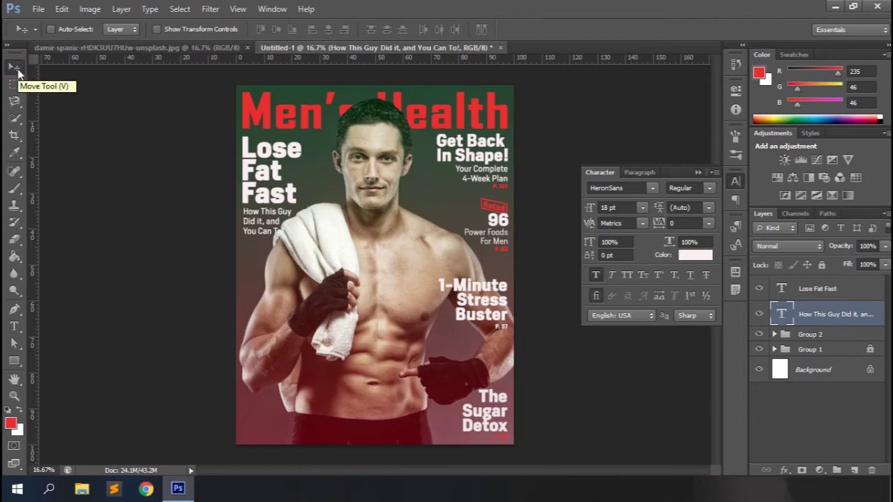
Align the "How This Guy Did it" text with the left edge of "Lose Fat Fast" and clear the selection.
{"action": "left_click", "coordinate": [782, 289], "text": "ctrl"}
{"action": "left_click", "coordinate": [313, 30]}
{"action": "key", "text": "ctrl+d"}
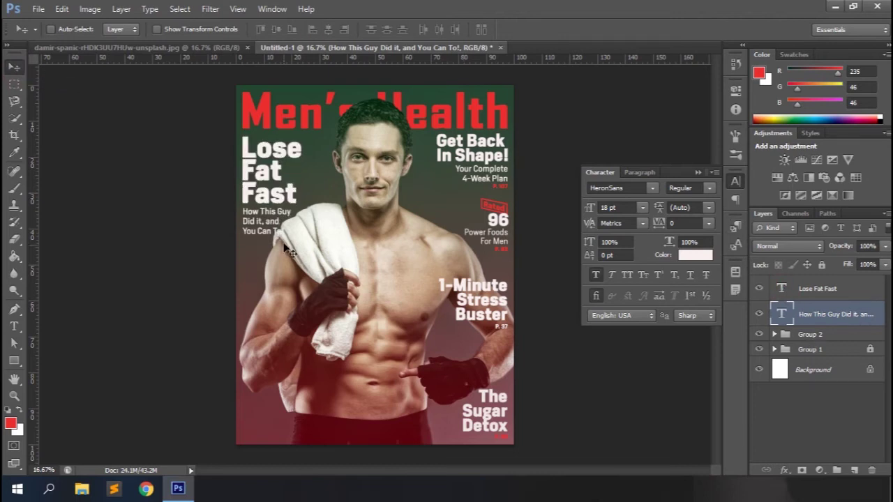
Correct the last word of the text below "Lose Fat Fast" to "Too!".
{"action": "left_click", "coordinate": [14, 325]}
{"action": "left_click", "coordinate": [282, 230]}
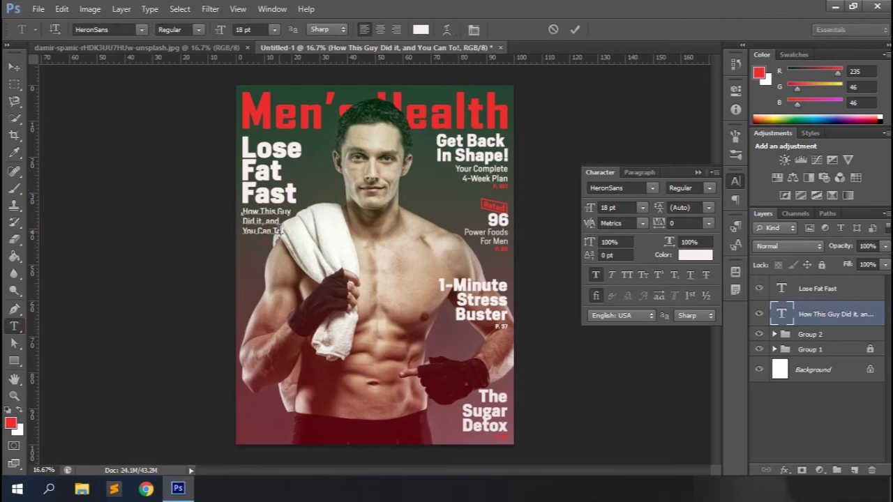
{"action": "left_click", "coordinate": [573, 31]}
Draw a near-black rectangle of about 504 × 264 px over the "How This Guy Did it" text and place it behind the text.
{"action": "key", "text": "m"}
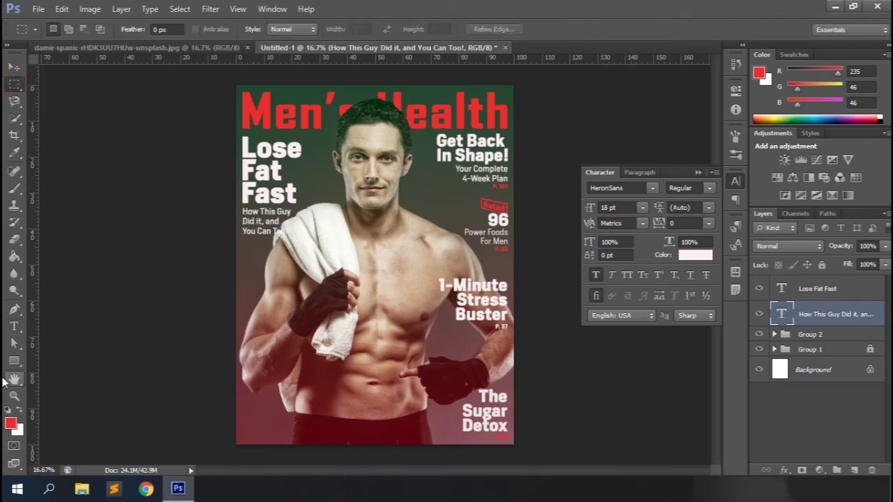
{"action": "left_click", "coordinate": [14, 361]}
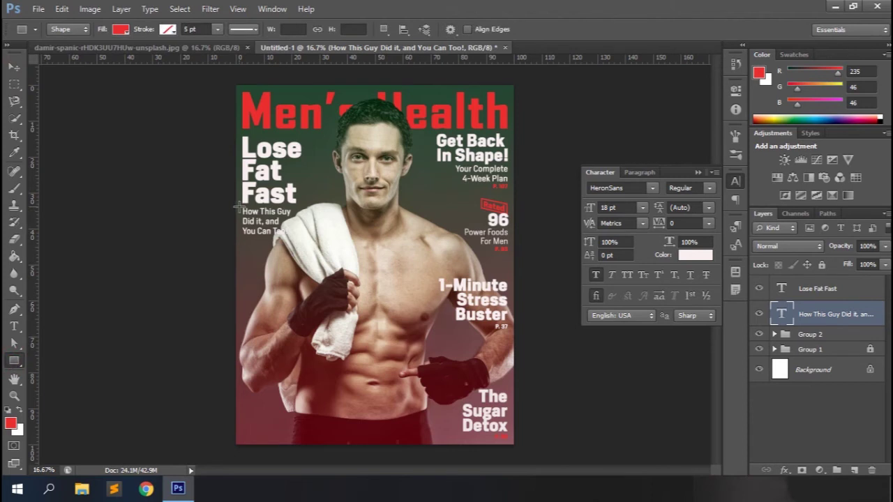
{"action": "left_click_drag", "start_coordinate": [240, 207], "coordinate": [296, 236]}
{"action": "left_click", "coordinate": [120, 30]}
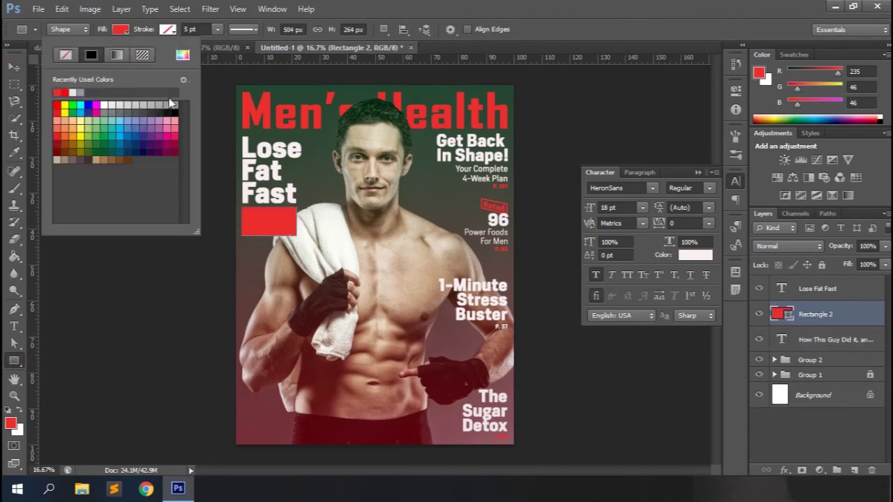
{"action": "left_click", "coordinate": [163, 111]}
{"action": "left_click", "coordinate": [578, 5]}
{"action": "left_click_drag", "start_coordinate": [846, 321], "coordinate": [847, 348]}
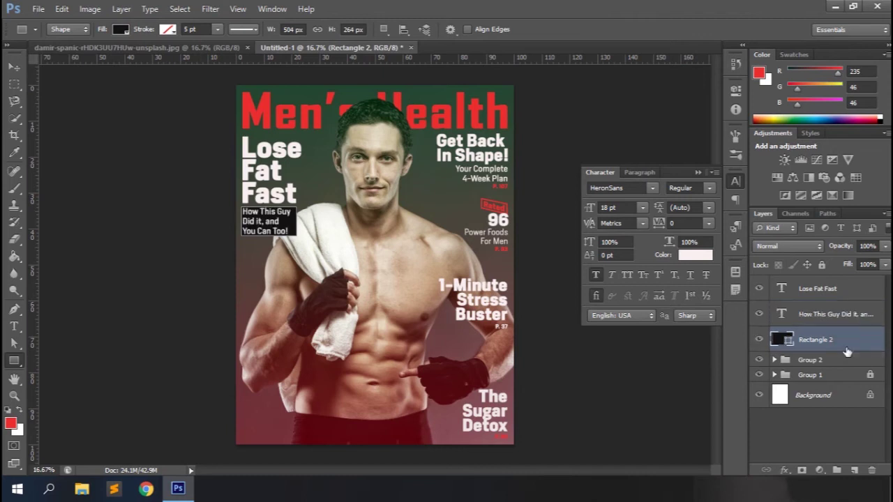
{"action": "left_click", "coordinate": [841, 400]}
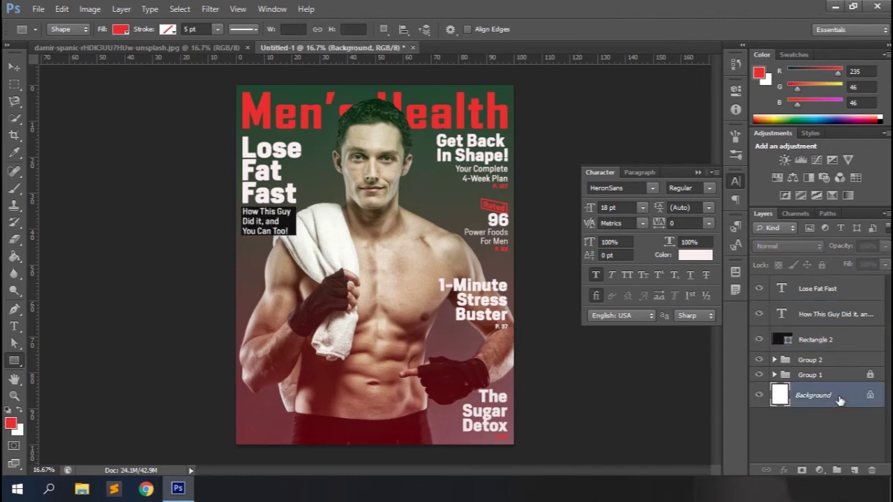
Narrow the black rectangle from its right side to about 454 px wide so it fits the text.
{"action": "key", "text": "ctrl+plus"}
{"action": "left_click", "coordinate": [793, 348]}
{"action": "key", "text": "ctrl+t"}
{"action": "left_click_drag", "start_coordinate": [218, 178], "coordinate": [212, 178]}
{"action": "key", "text": "Return"}
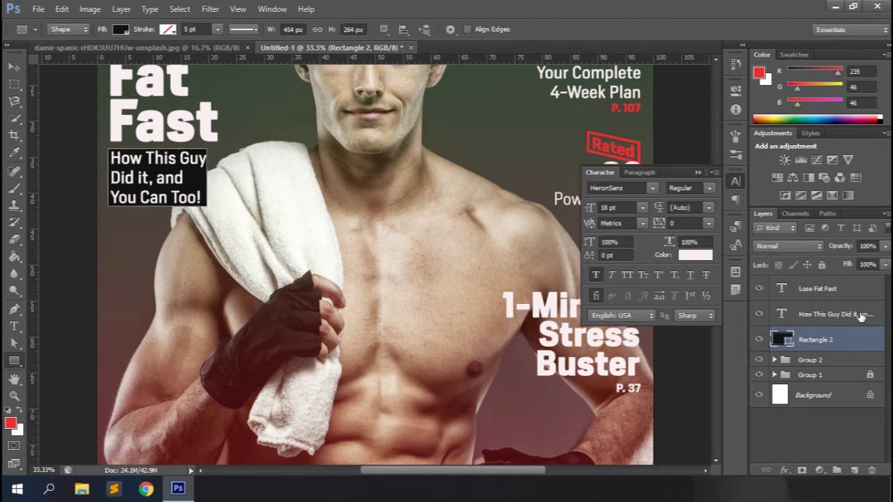
Centre the "How This Guy Did it" text horizontally on the black rectangle and clear the selection.
{"action": "left_click", "coordinate": [786, 317]}
{"action": "left_click", "coordinate": [784, 342], "text": "ctrl"}
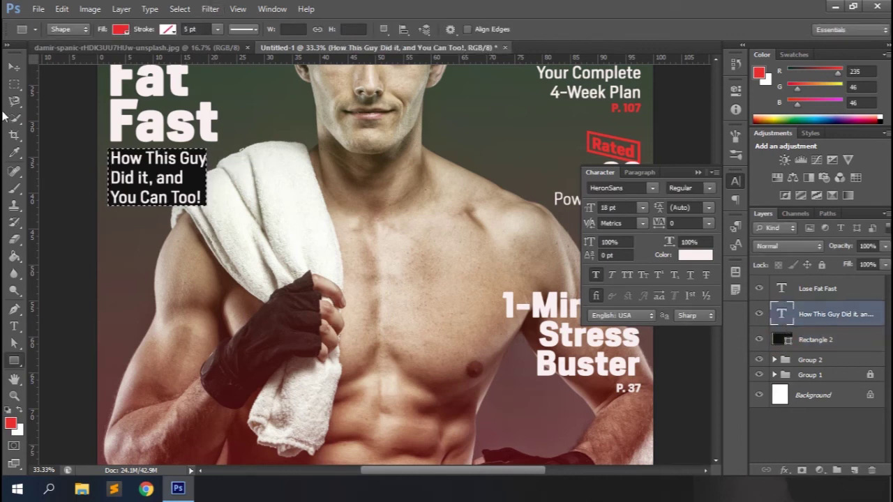
{"action": "left_click", "coordinate": [14, 67]}
{"action": "left_click", "coordinate": [328, 31]}
{"action": "key", "text": "ctrl+d"}
Align the left edges of the "How This Guy Did it" text and its black rectangle with the "Lose Fat Fast" headline.
{"action": "left_click", "coordinate": [816, 341], "text": "ctrl"}
{"action": "left_click", "coordinate": [782, 288], "text": "ctrl"}
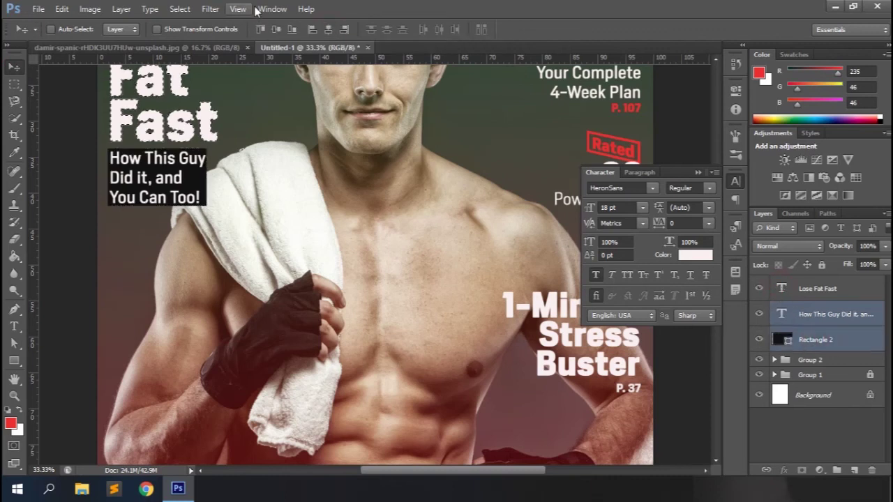
{"action": "left_click", "coordinate": [312, 30]}
{"action": "key", "text": "ctrl+d"}
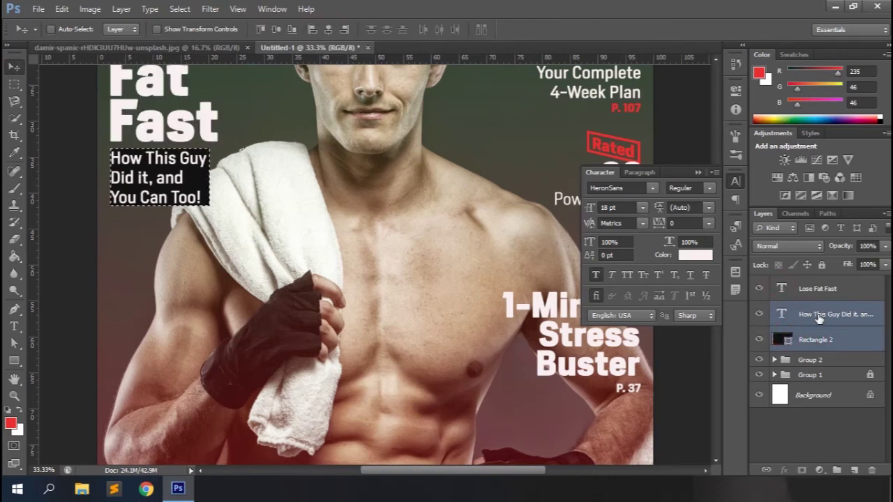
Centre only the "How This Guy Did it" text horizontally on its black rectangle and clear the selection.
{"action": "left_click", "coordinate": [830, 314]}
{"action": "left_click", "coordinate": [781, 314], "text": "ctrl"}
{"action": "left_click", "coordinate": [328, 30]}
{"action": "key", "text": "ctrl+d"}
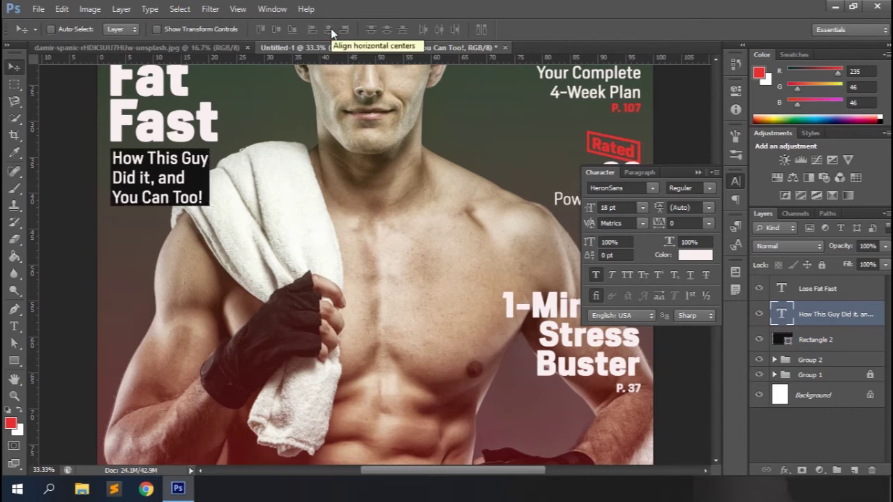
{"action": "key", "text": "ctrl+minus"}
{"action": "key", "text": "ctrl+minus"}
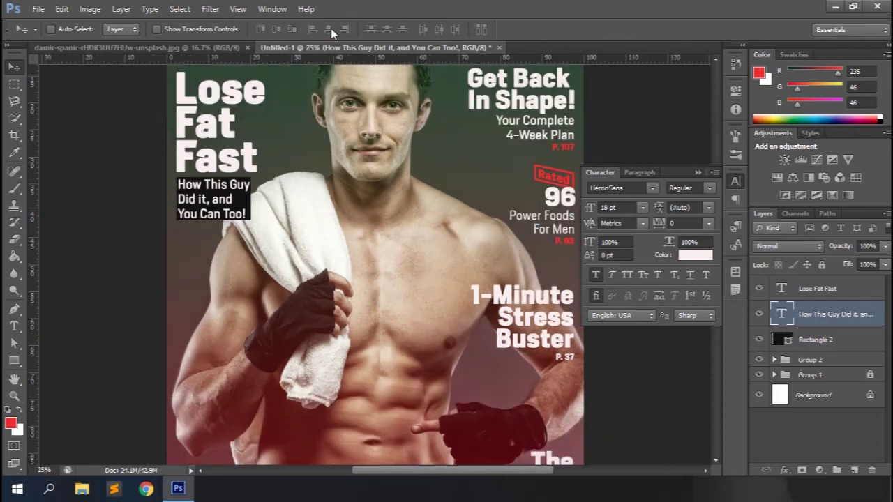
Copy the photo of the man holding his belly from the Chrome browser and paste it onto the Photoshop cover.
{"action": "left_click", "coordinate": [146, 489]}
{"action": "right_click", "coordinate": [691, 130]}
{"action": "left_click", "coordinate": [745, 262]}
{"action": "left_click", "coordinate": [180, 487]}
{"action": "key", "text": "ctrl+v"}
Convert the pasted photo to a smart object and enlarge it proportionally to about 281%.
{"action": "right_click", "coordinate": [820, 315]}
{"action": "left_click", "coordinate": [740, 104]}
{"action": "key", "text": "ctrl+t"}
{"action": "left_click_drag", "start_coordinate": [387, 245], "coordinate": [424, 193]}
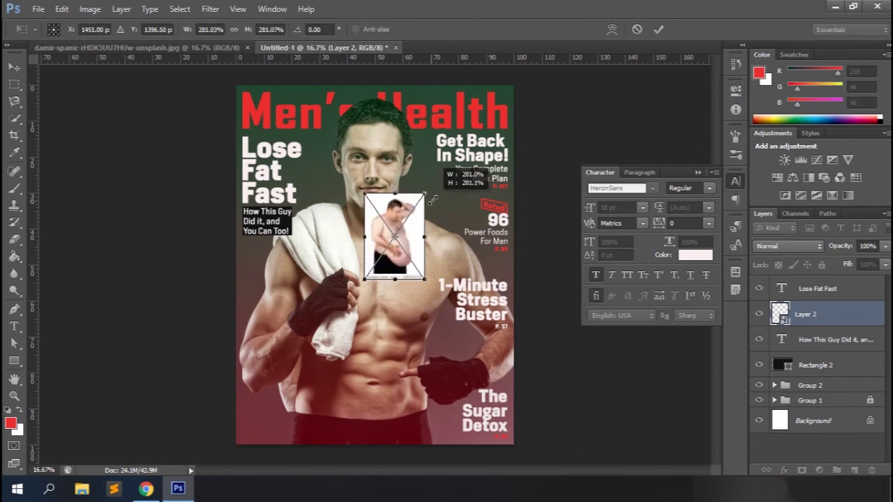
{"action": "key", "text": "Return"}
Rasterize the pasted photo layer and delete the strip along the photo's lower edge.
{"action": "left_click", "coordinate": [14, 83]}
{"action": "right_click", "coordinate": [810, 314]}
{"action": "left_click", "coordinate": [735, 156]}
{"action": "key", "text": "ctrl+plus"}
{"action": "key", "text": "ctrl+plus"}
{"action": "left_click_drag", "start_coordinate": [349, 283], "coordinate": [512, 333]}
{"action": "key", "text": "Delete"}
{"action": "key", "text": "ctrl+d"}
Erase the white background around the pasted man with the Magic Eraser.
{"action": "left_click", "coordinate": [14, 239]}
{"action": "left_click", "coordinate": [69, 264]}
{"action": "left_click", "coordinate": [374, 145]}
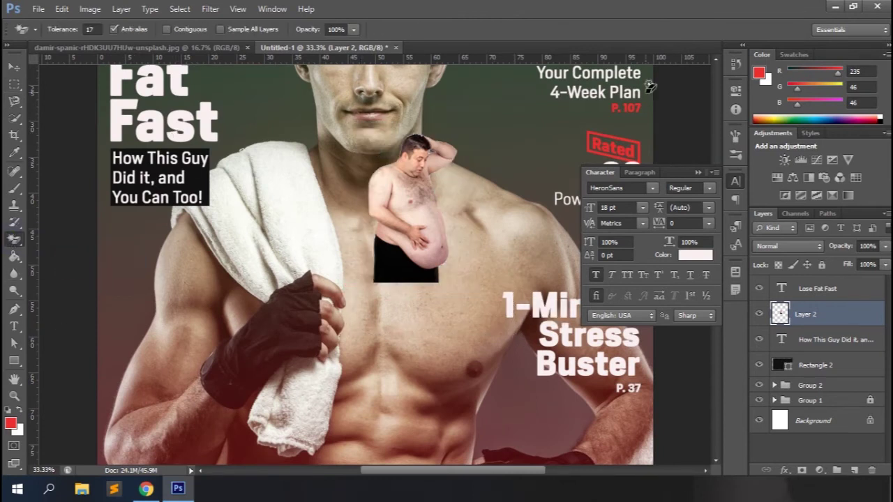
Draw a red circle over the model's arm below the subtitle and scale it to about 536 px in diameter.
{"action": "right_click", "coordinate": [14, 361]}
{"action": "left_click", "coordinate": [55, 385]}
{"action": "key", "text": "ctrl+minus"}
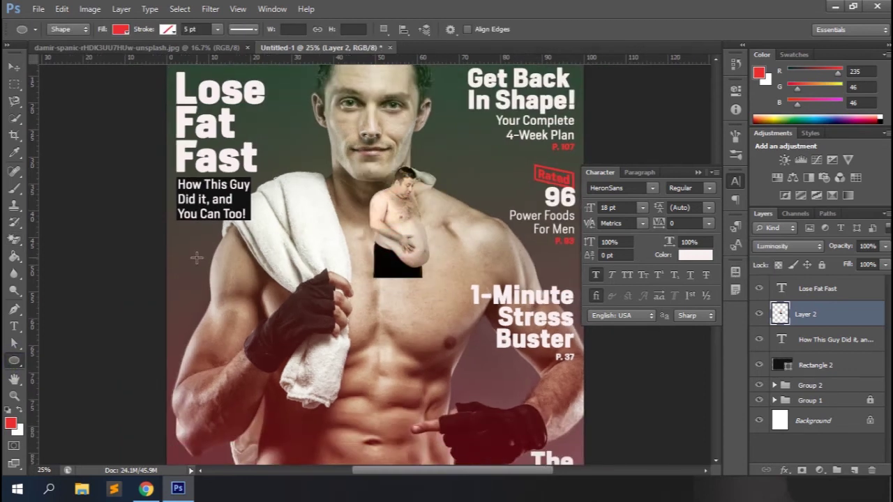
{"action": "left_click", "coordinate": [195, 282]}
{"action": "left_click", "coordinate": [464, 198]}
{"action": "key", "text": "ctrl+t"}
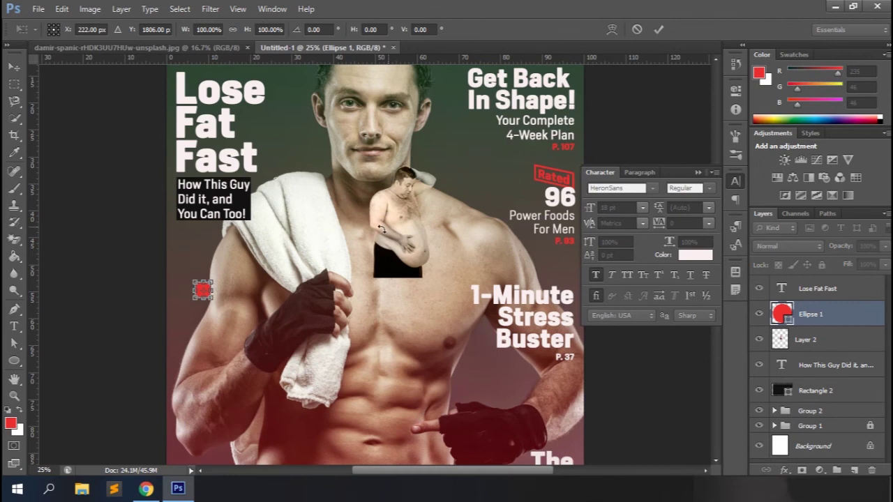
{"action": "left_click_drag", "start_coordinate": [217, 302], "coordinate": [286, 366]}
{"action": "key", "text": "Return"}
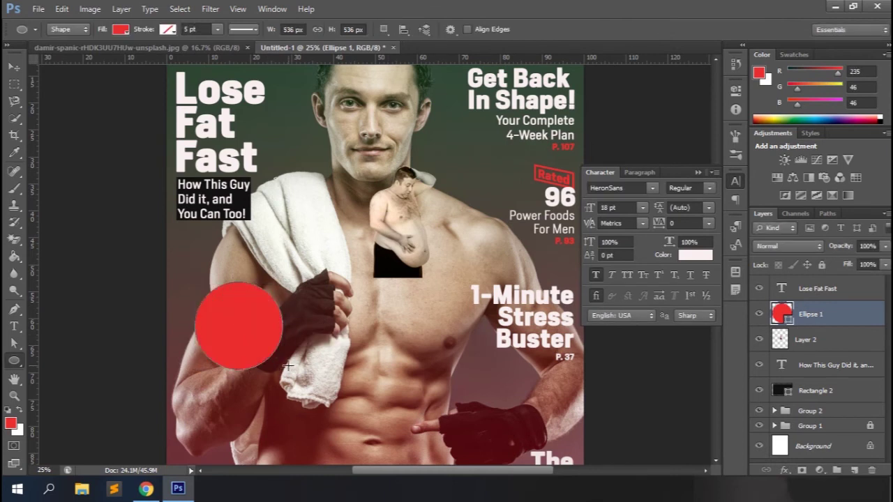
Change the circle's fill to bright yellow and give it a white stroke.
{"action": "double_click", "coordinate": [774, 314]}
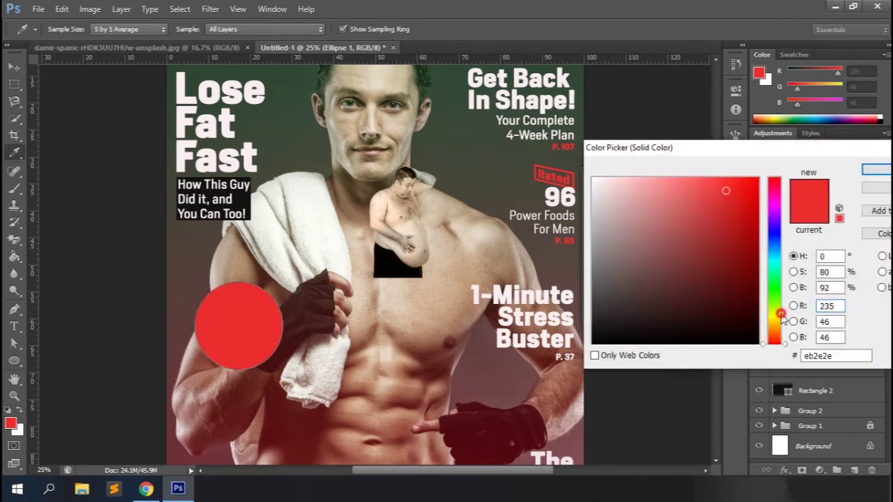
{"action": "left_click", "coordinate": [779, 318]}
{"action": "left_click", "coordinate": [706, 179]}
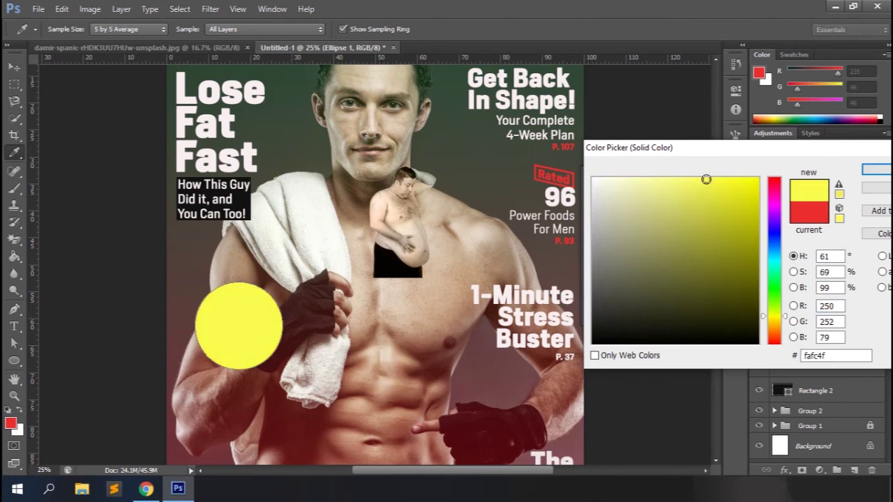
{"action": "left_click", "coordinate": [736, 181]}
{"action": "left_click", "coordinate": [749, 180]}
{"action": "left_click", "coordinate": [878, 170]}
{"action": "left_click", "coordinate": [172, 32]}
{"action": "left_click", "coordinate": [129, 90]}
{"action": "left_click", "coordinate": [414, 19]}
Place the pasted man's layer directly above the yellow circle and clip it to the circle.
{"action": "left_click_drag", "start_coordinate": [814, 329], "coordinate": [805, 311]}
{"action": "right_click", "coordinate": [800, 311]}
{"action": "left_click", "coordinate": [760, 185]}
Move the pasted man into the yellow circle and scale him down to about 79%.
{"action": "key", "text": "ctrl+t"}
{"action": "left_click_drag", "start_coordinate": [422, 207], "coordinate": [255, 318]}
{"action": "left_click_drag", "start_coordinate": [271, 394], "coordinate": [267, 366]}
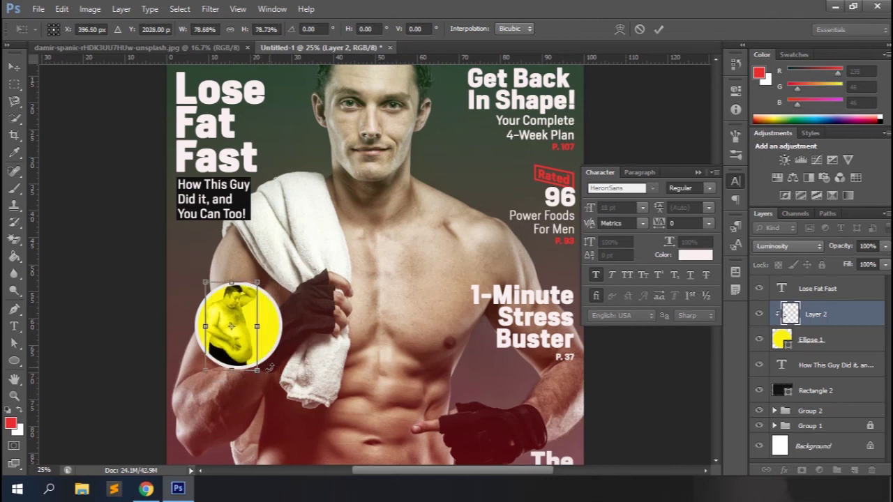
{"action": "key", "text": "Return"}
Set the pasted man's blending mode to Normal and nudge him slightly right within the circle.
{"action": "left_click", "coordinate": [812, 247]}
{"action": "left_click", "coordinate": [682, 8]}
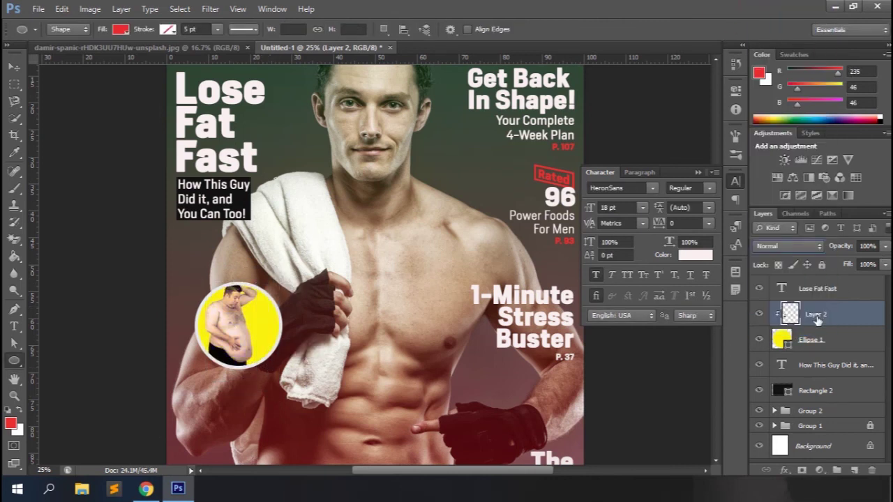
{"action": "left_click", "coordinate": [14, 68]}
{"action": "key", "text": "shift+Right"}
{"action": "key", "text": "shift+Right"}
{"action": "key", "text": "shift+Right"}
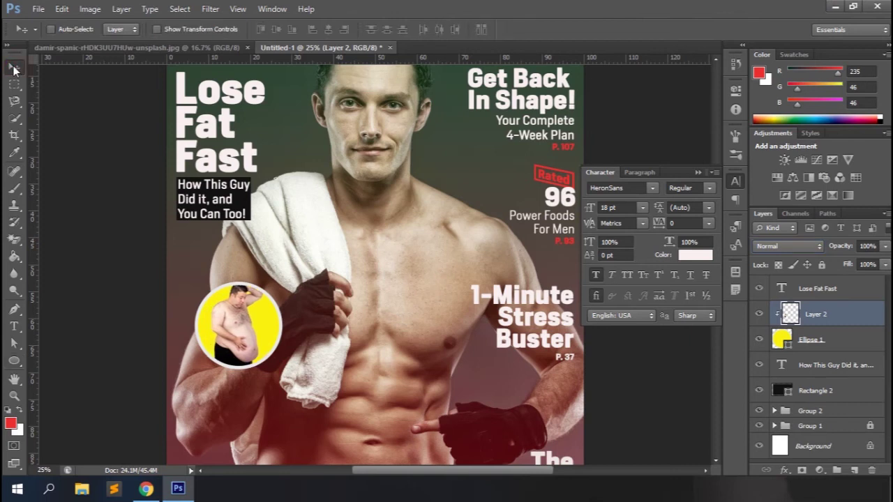
Group the pasted man with the yellow circle, and group the "Lose Fat Fast" headline with its subtitle text.
{"action": "left_click", "coordinate": [847, 345], "text": "shift"}
{"action": "key", "text": "ctrl+g"}
{"action": "left_click_drag", "start_coordinate": [835, 338], "coordinate": [821, 299]}
{"action": "left_click", "coordinate": [821, 298], "text": "shift"}
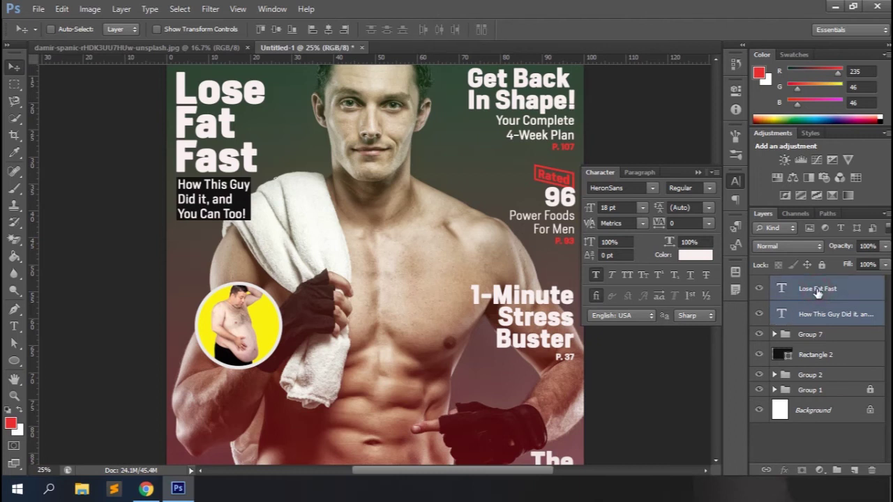
{"action": "key", "text": "ctrl+g"}
Move the circle group just below the black subtitle box, then release the man's clipping mask and nudge him down.
{"action": "left_click", "coordinate": [796, 298]}
{"action": "left_click_drag", "start_coordinate": [267, 336], "coordinate": [248, 293]}
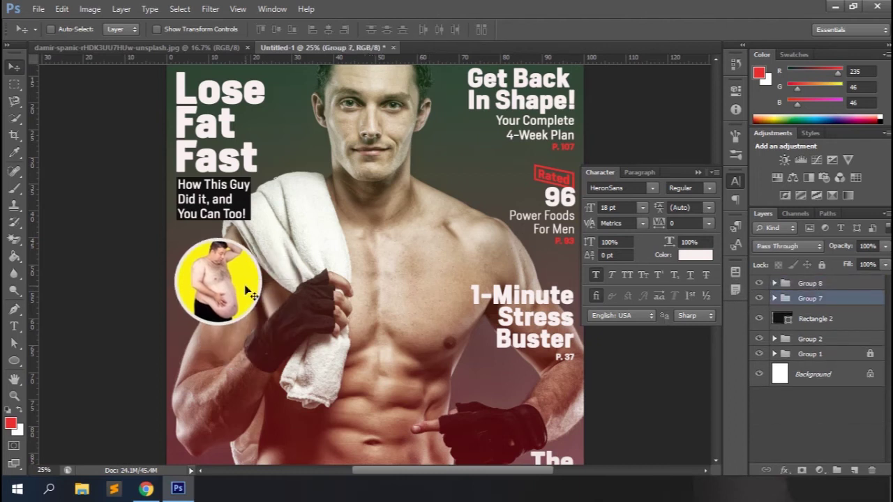
{"action": "left_click", "coordinate": [774, 299]}
{"action": "left_click", "coordinate": [829, 321]}
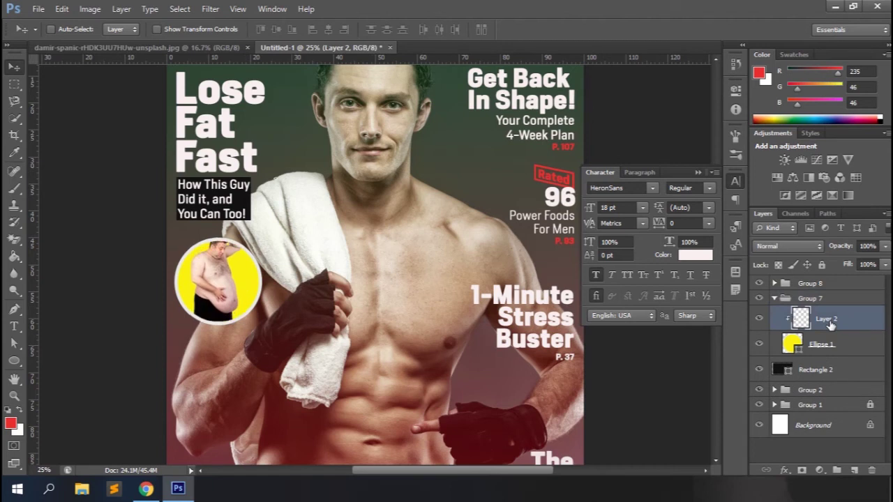
{"action": "right_click", "coordinate": [830, 325]}
{"action": "left_click", "coordinate": [795, 183]}
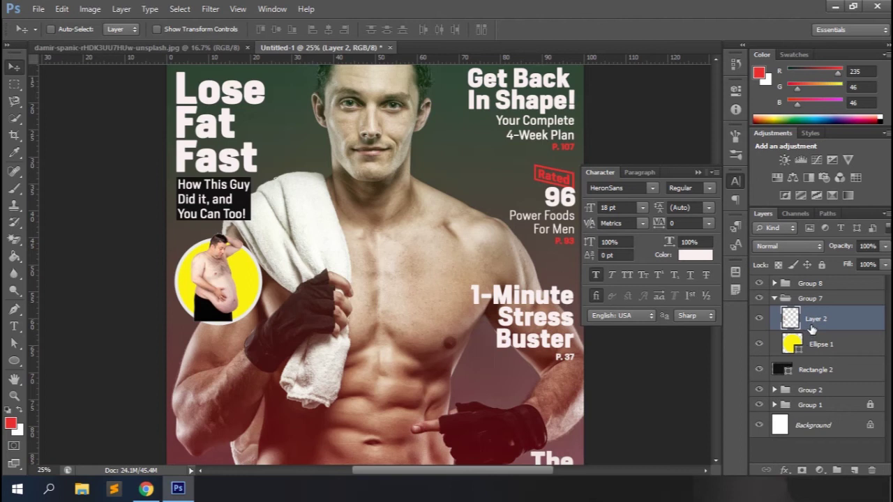
{"action": "key", "text": "shift+Down"}
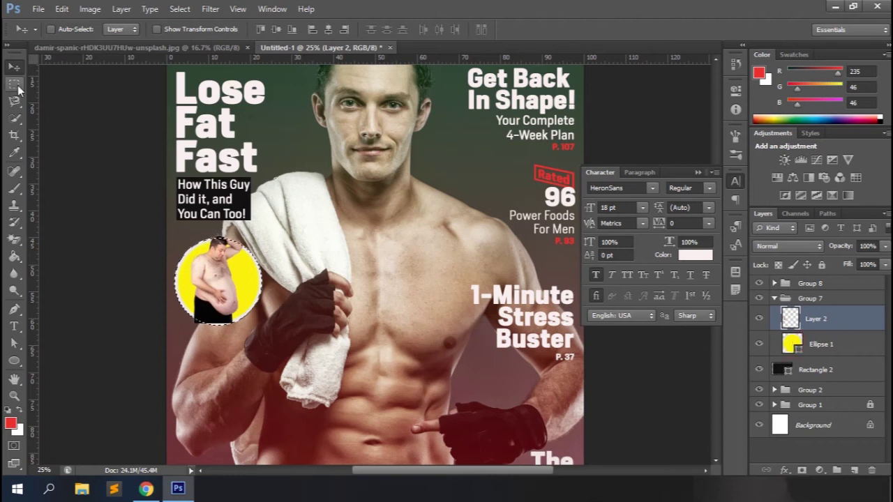
Add a layer mask to the man's layer and paint it black in Normal mode outside the circle around his trousers.
{"action": "left_click", "coordinate": [803, 471]}
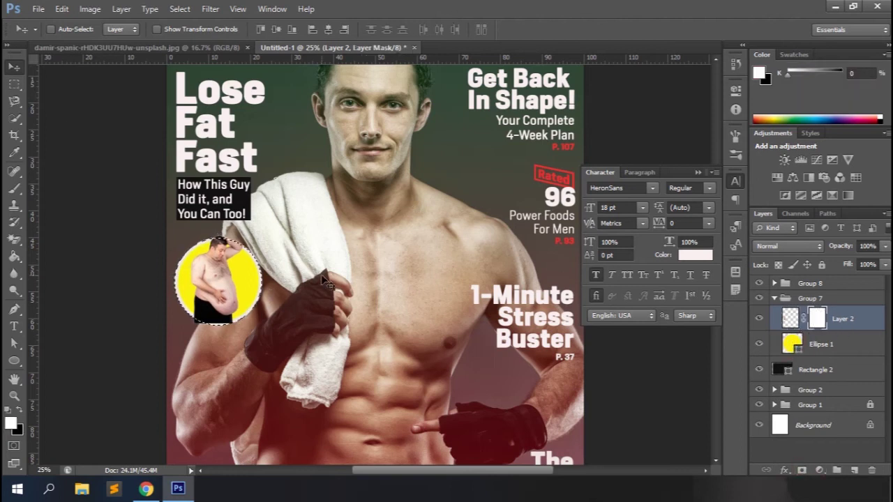
{"action": "left_click", "coordinate": [13, 84]}
{"action": "right_click", "coordinate": [224, 70]}
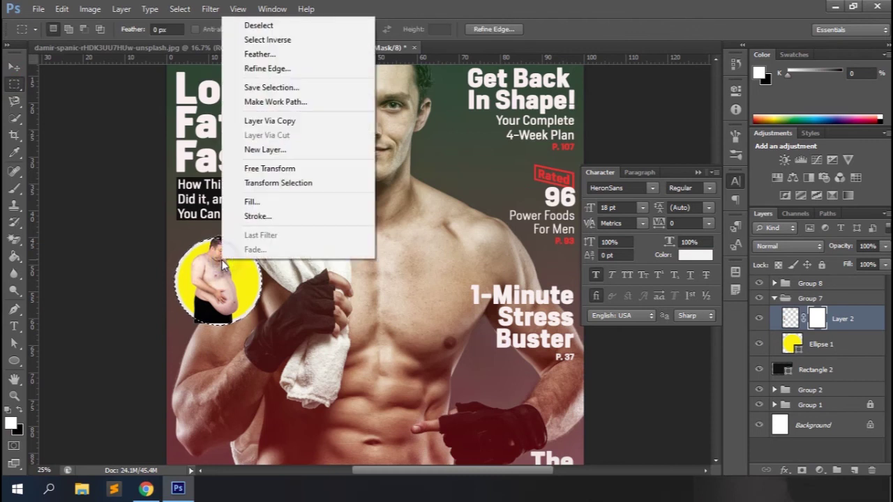
{"action": "left_click", "coordinate": [260, 36]}
{"action": "left_click", "coordinate": [14, 188]}
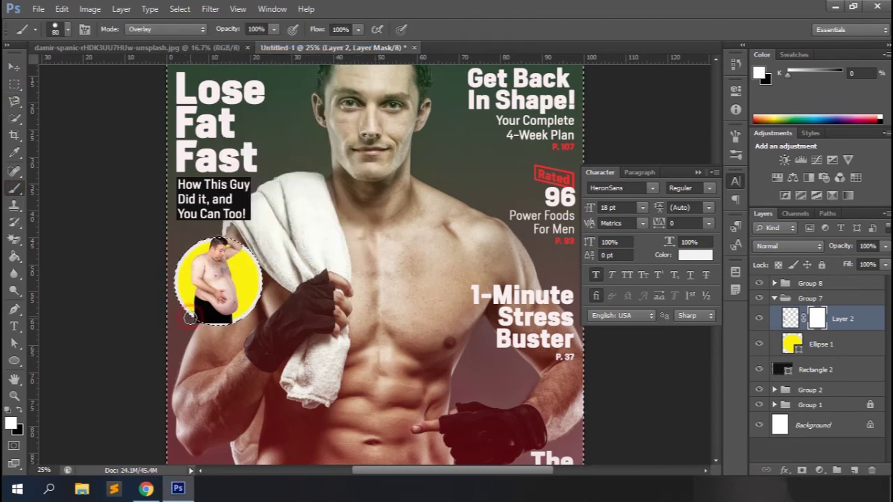
{"action": "key", "text": "x"}
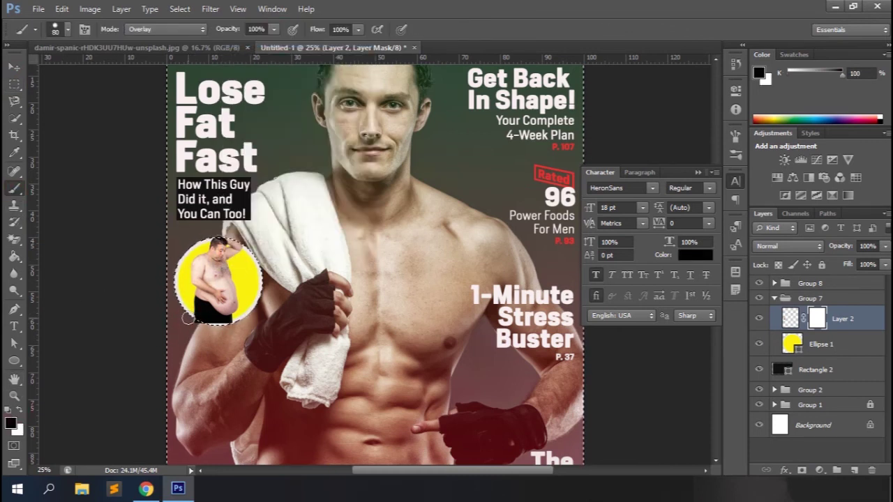
{"action": "left_click", "coordinate": [166, 29]}
{"action": "left_click", "coordinate": [143, 43]}
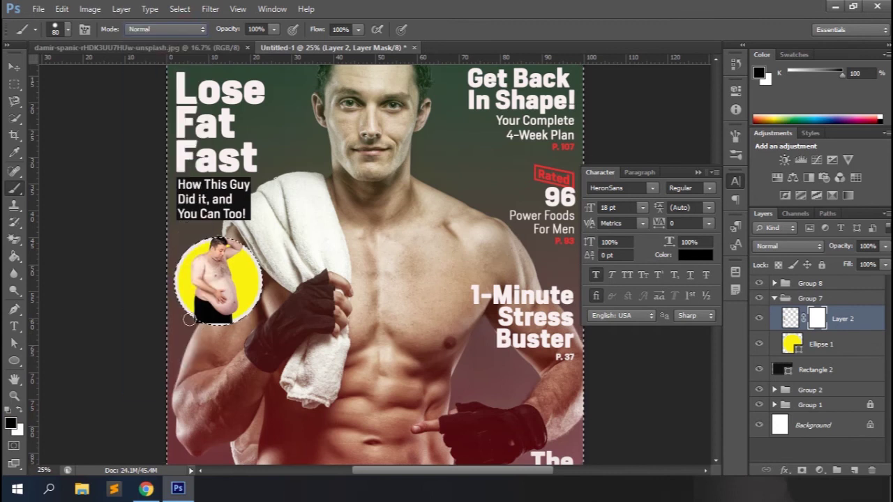
{"action": "key", "text": "ctrl+d"}
{"action": "key", "text": "v"}
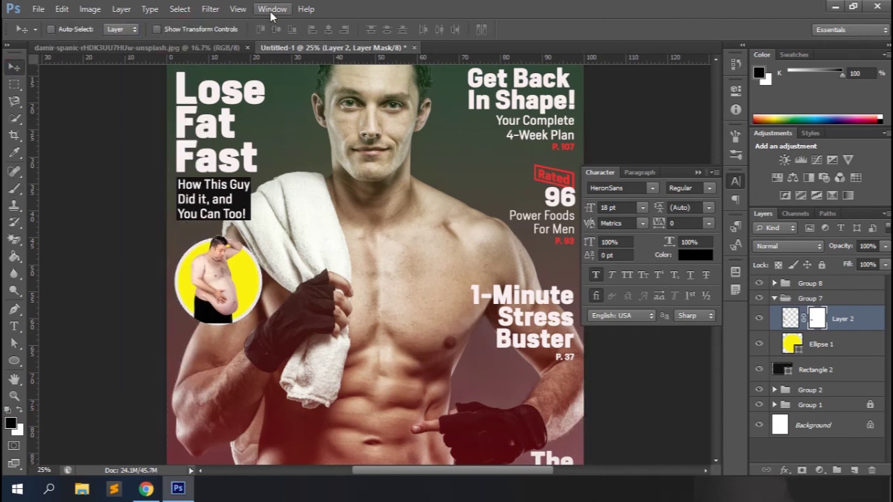
Select everything outside the yellow circle again and touch up the man's layer mask along the lower rim with the Brush.
{"action": "left_click", "coordinate": [792, 343], "text": "ctrl"}
{"action": "left_click", "coordinate": [14, 84]}
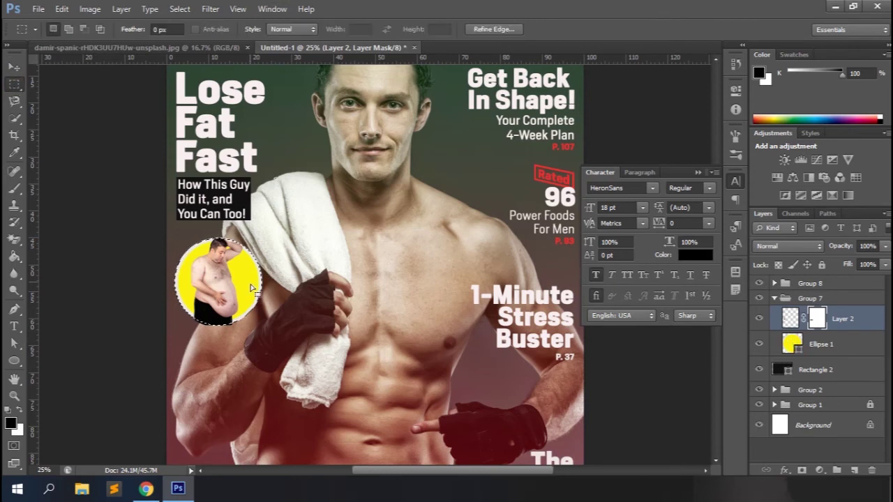
{"action": "right_click", "coordinate": [251, 287]}
{"action": "left_click", "coordinate": [296, 68]}
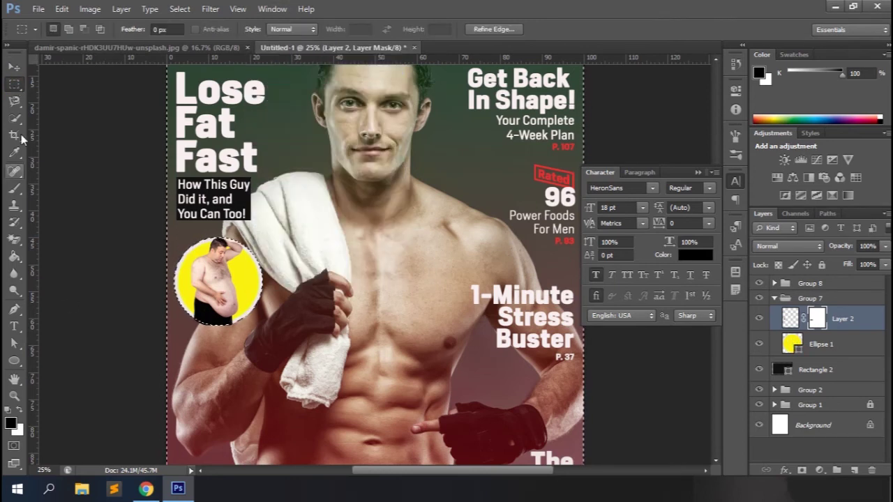
{"action": "left_click", "coordinate": [14, 190]}
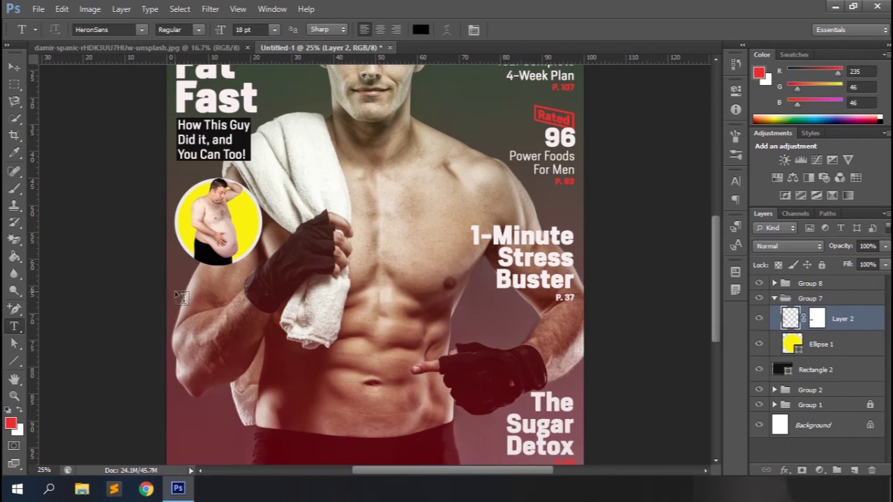
Add 18 pt black text below the circle reading "Whoa!" and "AMAZING TRANSFORMATION BY" followed by the person's name.
{"action": "left_click", "coordinate": [185, 292]}
{"action": "type", "text": "Whoa!"}
{"action": "key", "text": "Return"}
{"action": "key", "text": "Caps_Lock"}
{"action": "type", "text": "AMAZING"}
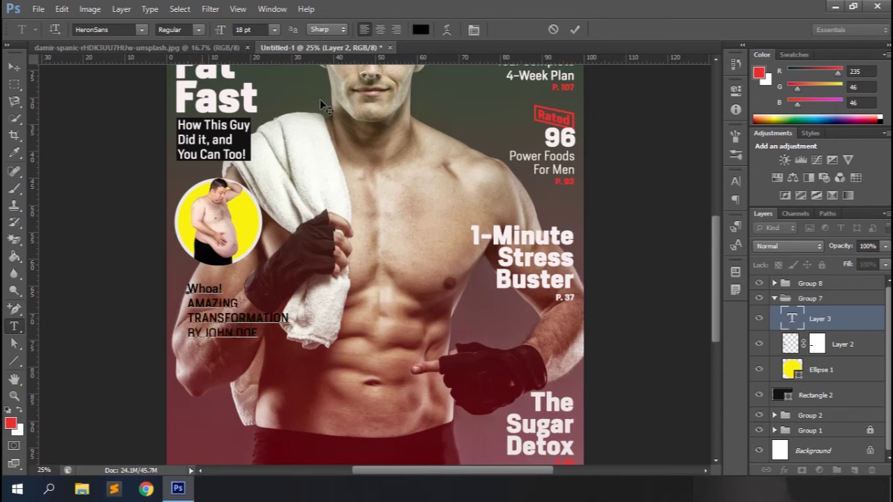
{"action": "left_click", "coordinate": [575, 30]}
Take "Whoa!" out of the text block and place it as a separate text layer below the remaining lines.
{"action": "left_click_drag", "start_coordinate": [192, 288], "coordinate": [223, 286]}
{"action": "key", "text": "ctrl+c"}
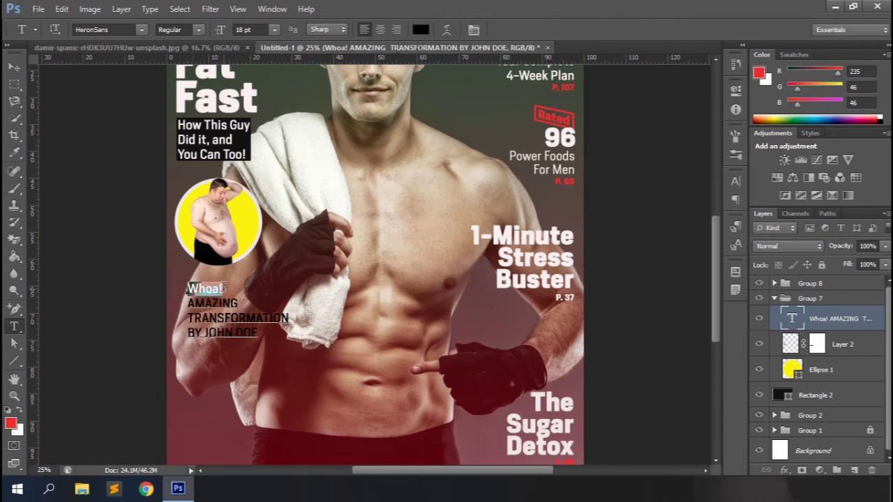
{"action": "key", "text": "BackSpace"}
{"action": "key", "text": "Delete"}
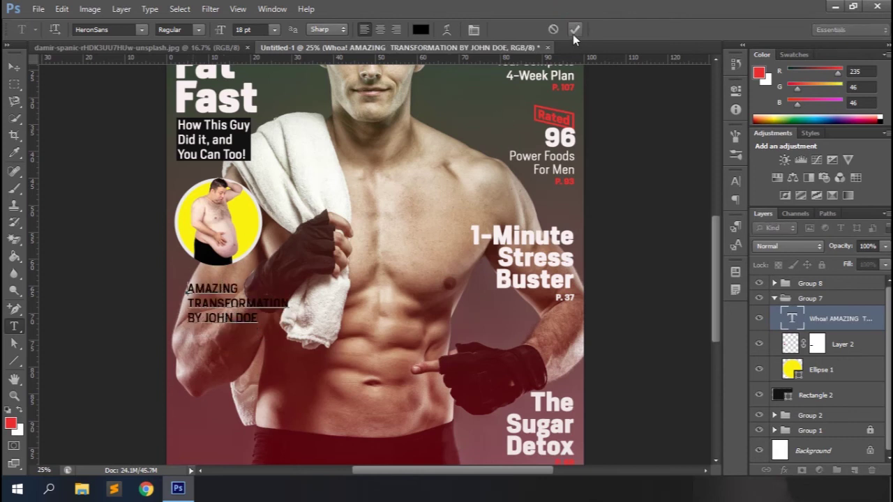
{"action": "left_click", "coordinate": [574, 31]}
{"action": "left_click", "coordinate": [198, 356]}
{"action": "key", "text": "ctrl+v"}
{"action": "left_click", "coordinate": [576, 31]}
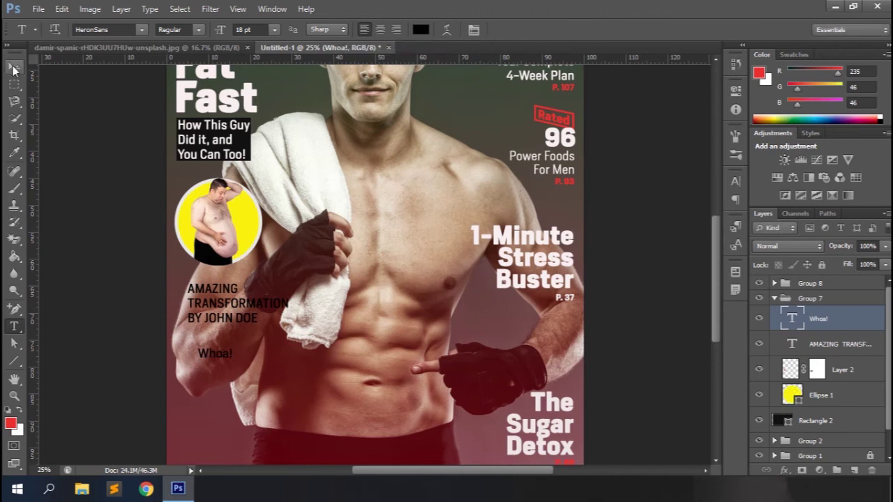
Group the pasted man and the yellow circle separately from the two new text layers.
{"action": "left_click", "coordinate": [823, 396], "text": "shift"}
{"action": "left_click", "coordinate": [848, 367], "text": "shift"}
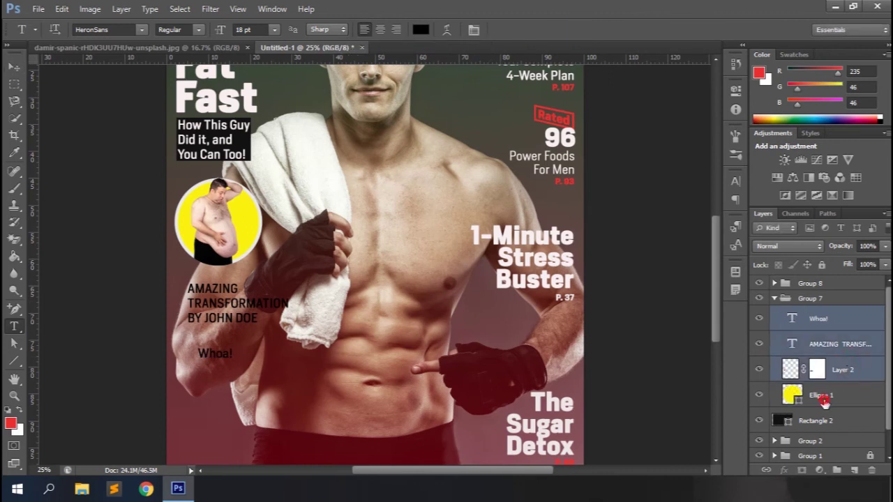
{"action": "left_click", "coordinate": [825, 400]}
{"action": "left_click", "coordinate": [835, 374], "text": "shift"}
{"action": "key", "text": "ctrl+g"}
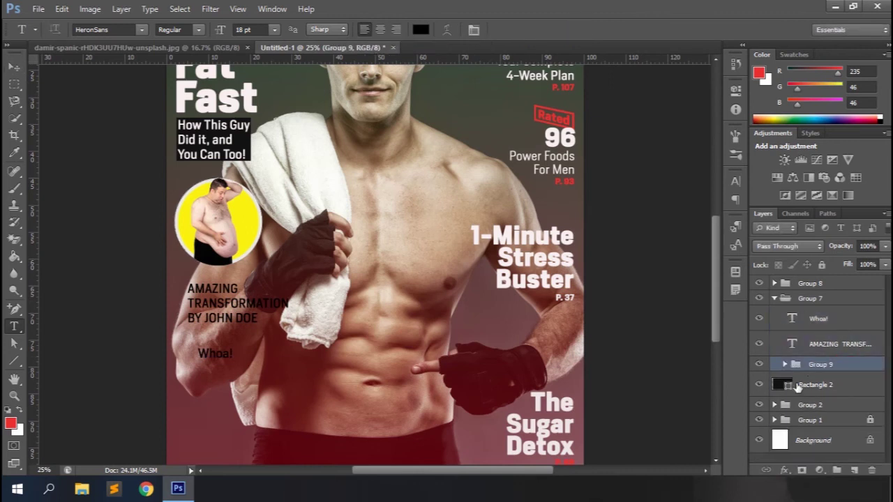
Align the circle group's left edge with the "Lose Fat Fast" headline.
{"action": "left_click", "coordinate": [775, 284]}
{"action": "key", "text": "v"}
{"action": "key", "text": "shift+Right"}
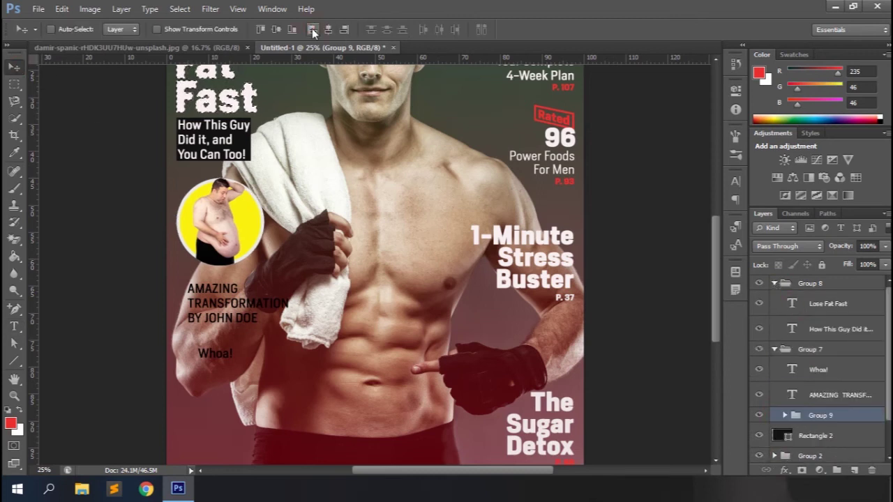
Align the left edges of the "Whoa!" and "AMAZING TRANSFORMATION" text layers with the "Lose Fat Fast" headline.
{"action": "left_click", "coordinate": [799, 371]}
{"action": "left_click", "coordinate": [813, 396], "text": "shift"}
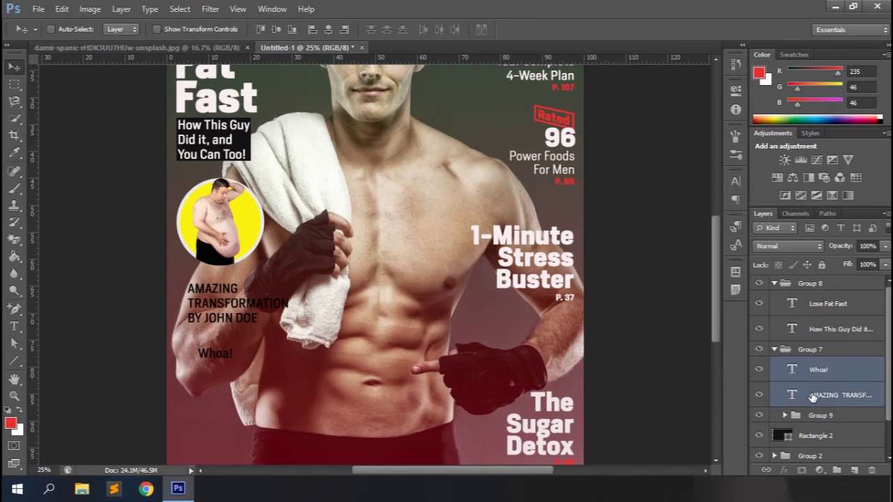
{"action": "left_click", "coordinate": [312, 29]}
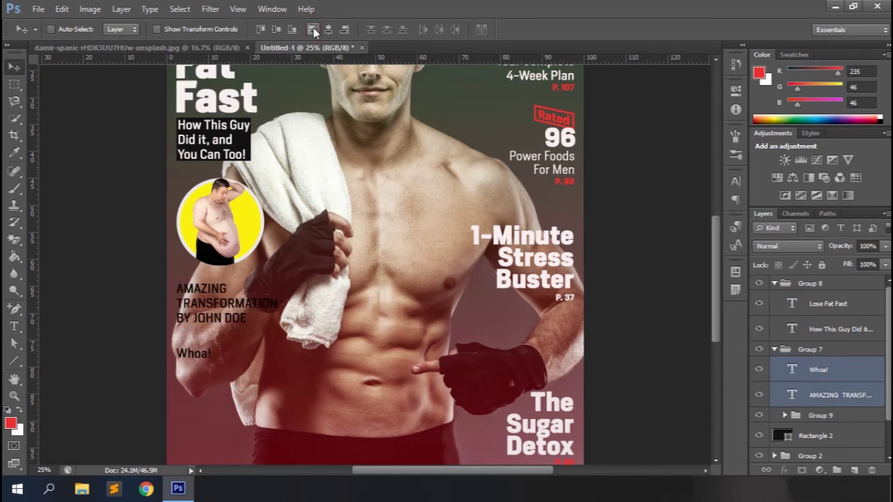
Move the "Whoa!" text straight up to sit between the circle and the "AMAZING TRANSFORMATION" lines.
{"action": "left_click", "coordinate": [814, 369]}
{"action": "key", "text": "shift+Up"}
{"action": "key", "text": "shift+Up"}
{"action": "key", "text": "shift+Up"}
{"action": "key", "text": "shift+Up"}
{"action": "key", "text": "shift+Up"}
{"action": "key", "text": "shift+Up"}
{"action": "key", "text": "shift+Up"}
{"action": "key", "text": "shift+Up"}
{"action": "key", "text": "shift+Up"}
{"action": "key", "text": "shift+Up"}
{"action": "key", "text": "shift+Up"}
{"action": "key", "text": "shift+Up"}
{"action": "key", "text": "shift+Up"}
{"action": "key", "text": "shift+Up"}
{"action": "key", "text": "shift+Up"}
{"action": "key", "text": "shift+Up"}
{"action": "key", "text": "shift+Up"}
{"action": "key", "text": "shift+Up"}
{"action": "key", "text": "shift+Up"}
{"action": "key", "text": "shift+Up"}
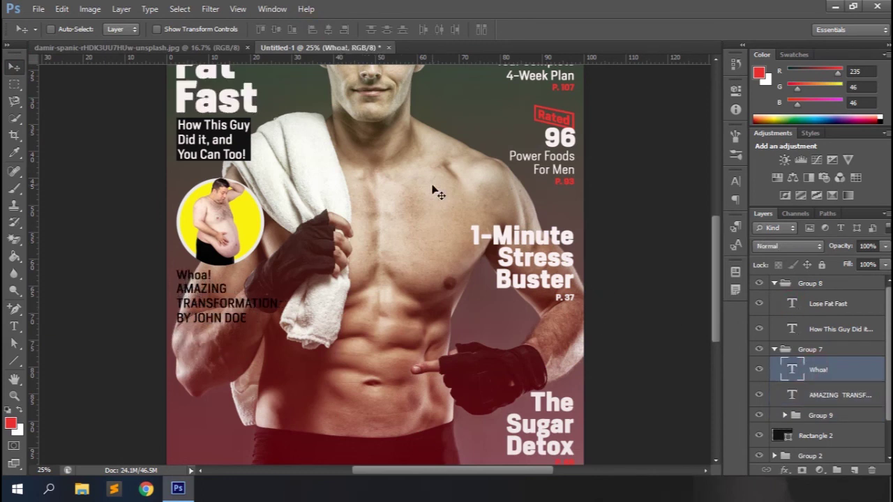
Set the "Whoa!" text size to 36 pt.
{"action": "left_click", "coordinate": [735, 181]}
{"action": "left_click", "coordinate": [641, 208]}
{"action": "left_click", "coordinate": [623, 382]}
Recolour the "Whoa!" text with the red of the magazine title.
{"action": "left_click", "coordinate": [691, 255]}
{"action": "left_click", "coordinate": [715, 183]}
{"action": "key", "text": "Return"}
{"action": "scroll", "coordinate": [714, 314], "scroll_direction": "up", "scroll_amount": 4}
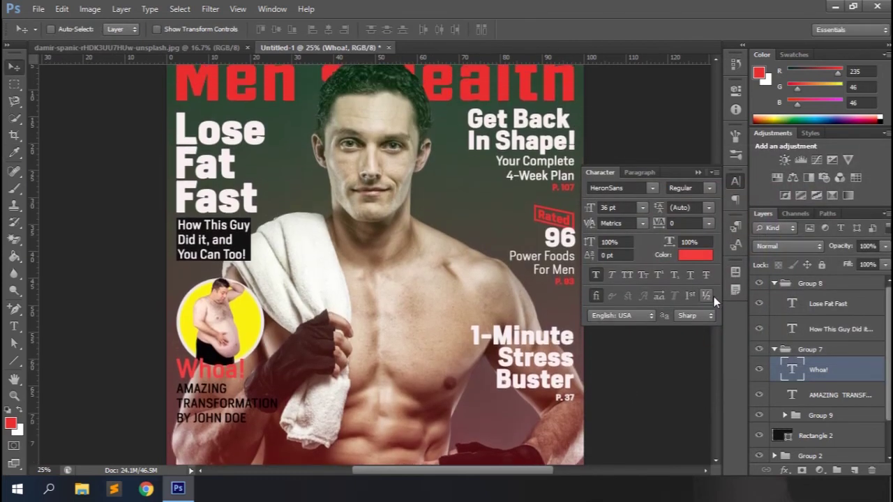
{"action": "left_click", "coordinate": [691, 256]}
{"action": "left_click", "coordinate": [876, 170]}
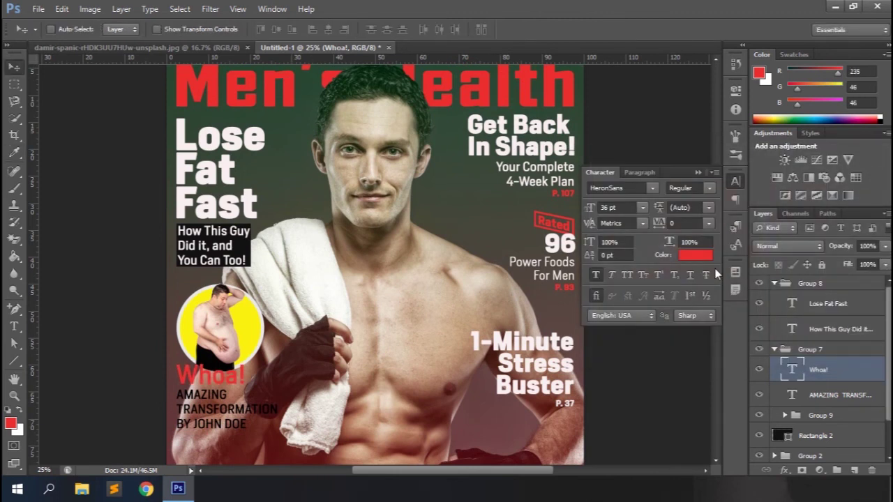
{"action": "left_click", "coordinate": [698, 172]}
Nudge "Whoa!" and the "AMAZING TRANSFORMATION" text down together, clear of the yellow circle.
{"action": "scroll", "coordinate": [713, 245], "scroll_direction": "down", "scroll_amount": 5}
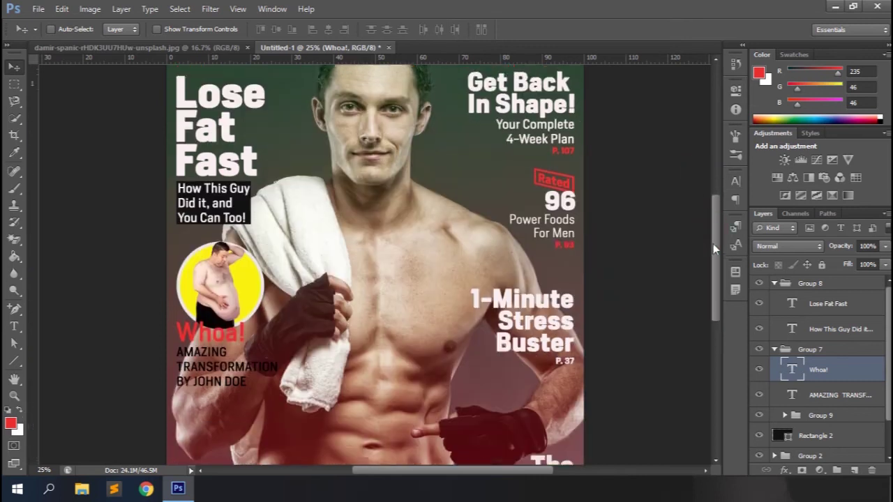
{"action": "left_click", "coordinate": [813, 397], "text": "shift"}
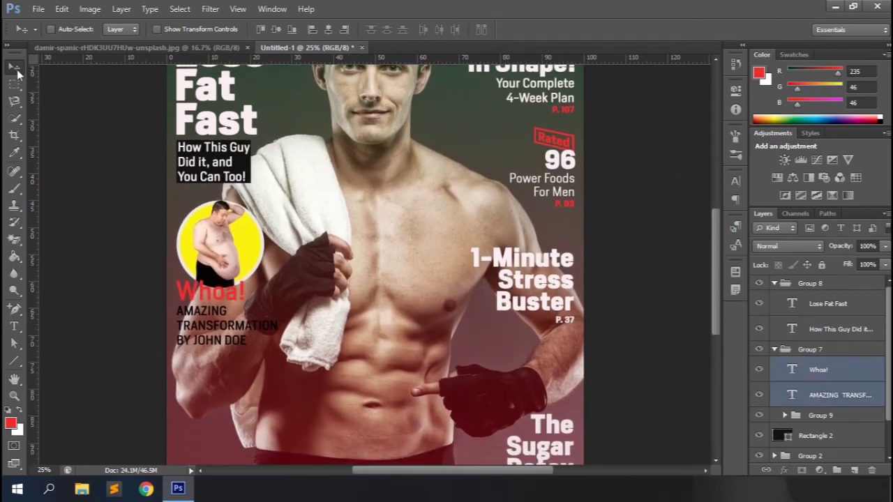
{"action": "key", "text": "shift+Down"}
{"action": "key", "text": "shift+Down"}
{"action": "key", "text": "shift+Down"}
{"action": "key", "text": "shift+Down"}
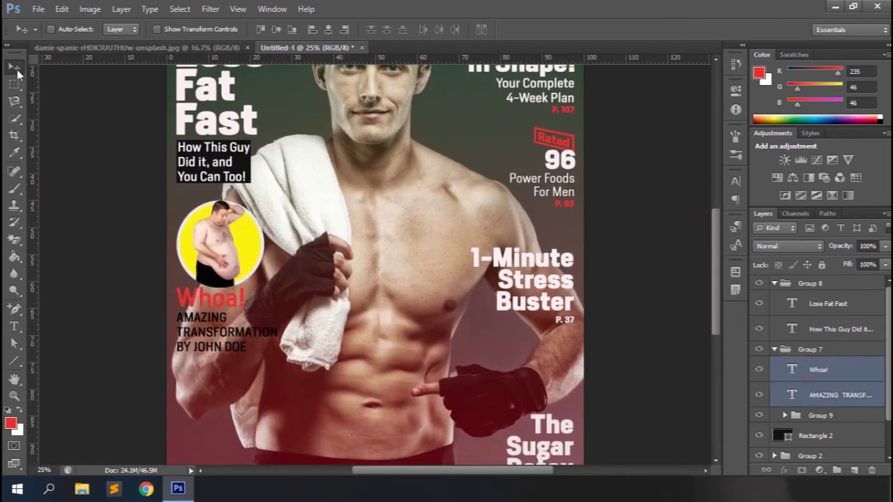
Set "Whoa!" in Bold and colour it black (#000000), sampled from the subtitle's backing.
{"action": "left_click", "coordinate": [807, 368]}
{"action": "left_click", "coordinate": [735, 180]}
{"action": "left_click", "coordinate": [711, 188]}
{"action": "left_click", "coordinate": [687, 281]}
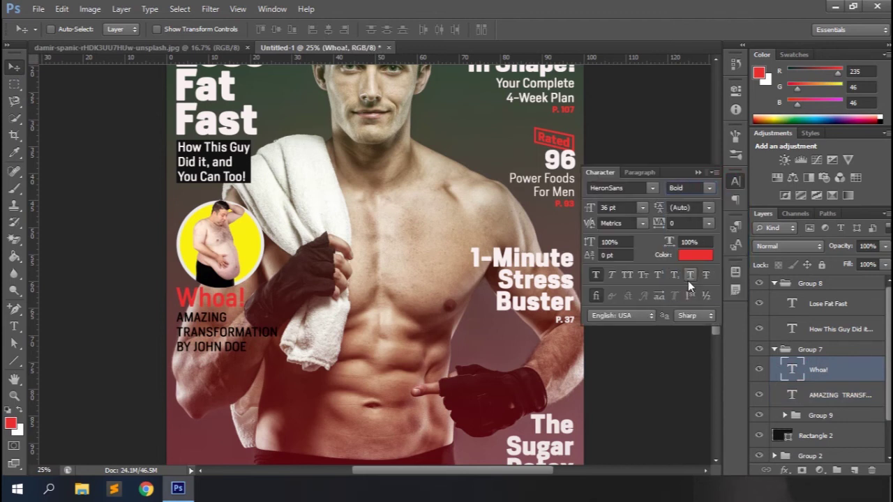
{"action": "left_click", "coordinate": [692, 255]}
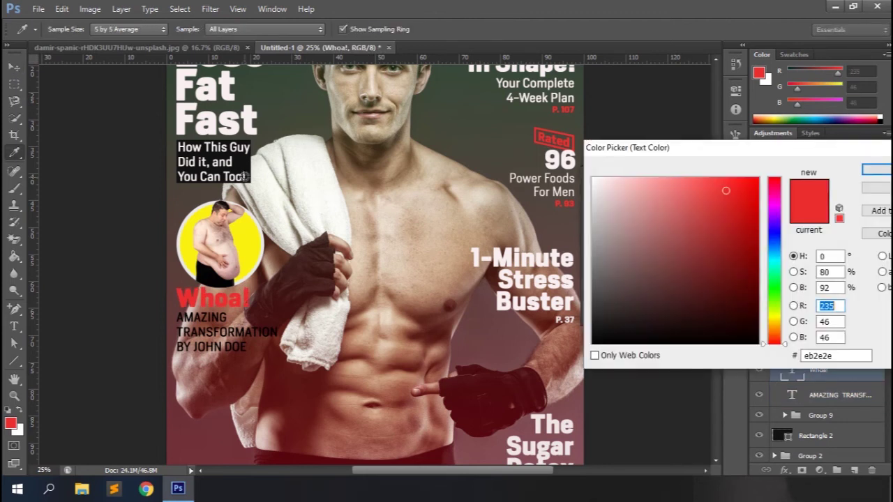
{"action": "left_click", "coordinate": [242, 171]}
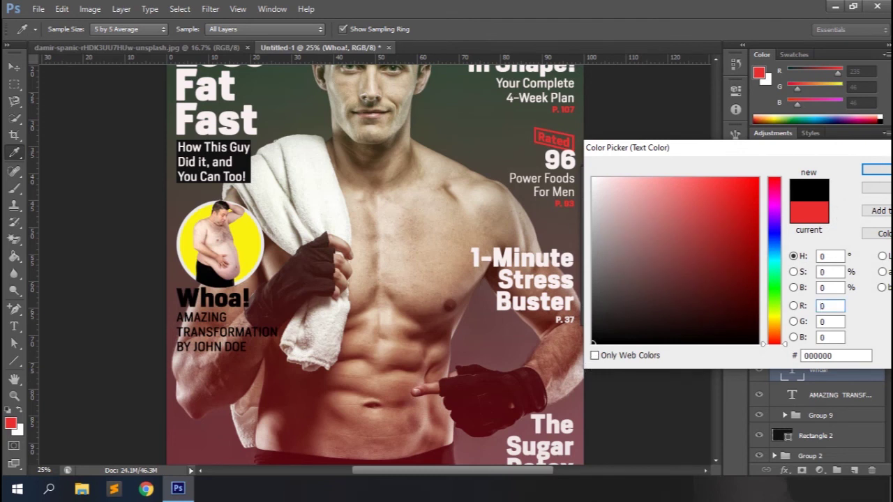
{"action": "left_click", "coordinate": [876, 170]}
Shift both caption text layers slightly further down and lower the "AMAZING TRANSFORMATION" lines a touch below "Whoa!".
{"action": "left_click", "coordinate": [840, 400], "text": "shift"}
{"action": "key", "text": "shift+Down"}
{"action": "key", "text": "shift+Down"}
{"action": "key", "text": "shift+Down"}
{"action": "key", "text": "shift+Down"}
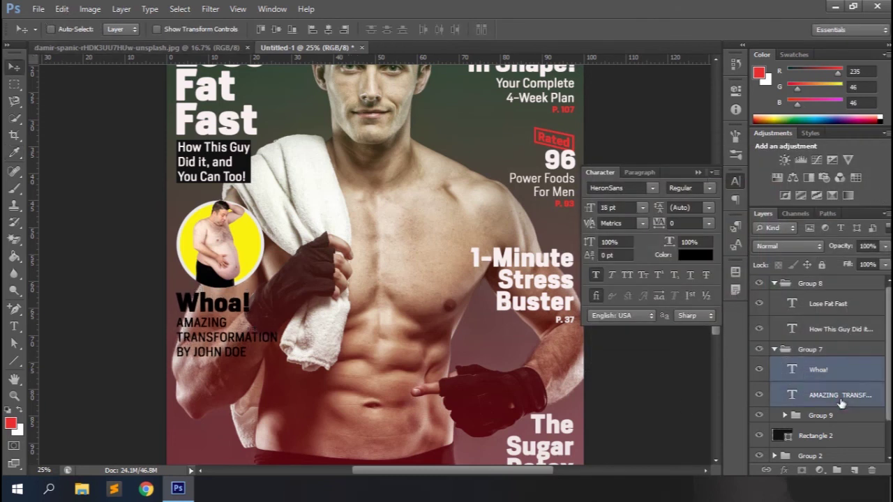
{"action": "left_click", "coordinate": [834, 395]}
{"action": "key", "text": "Down"}
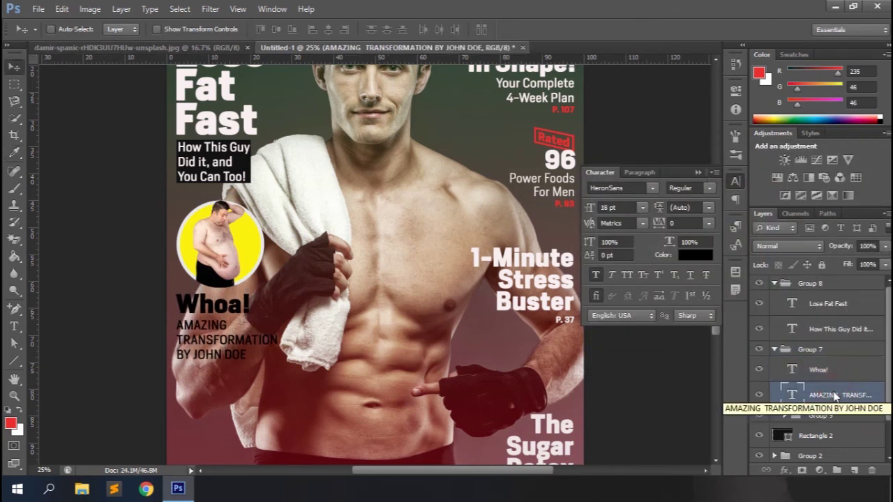
{"action": "left_click", "coordinate": [697, 173]}
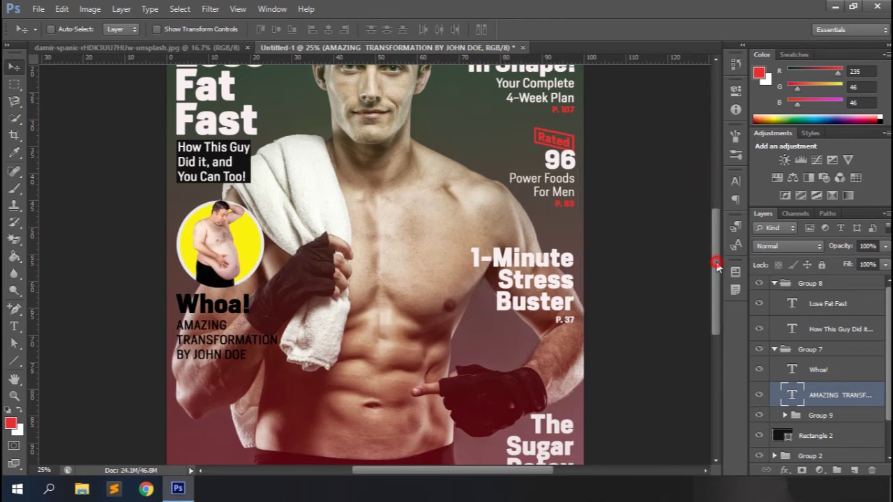
Add 36 pt bold black text "HARD ABS" / "MADE EASY" on two lines below the caption, left-aligned with "Whoa!".
{"action": "scroll", "coordinate": [716, 264], "scroll_direction": "down", "scroll_amount": 3}
{"action": "left_click", "coordinate": [818, 371]}
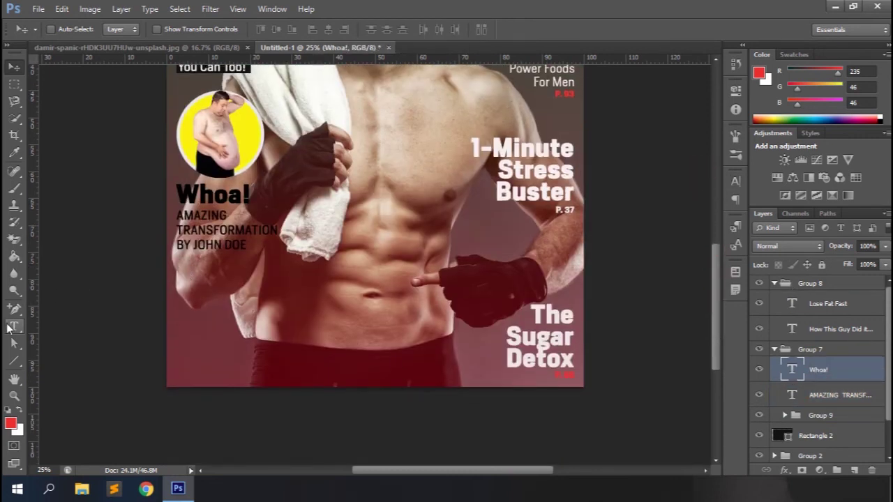
{"action": "left_click", "coordinate": [12, 327]}
{"action": "left_click", "coordinate": [183, 281]}
{"action": "type", "text": "HARD"}
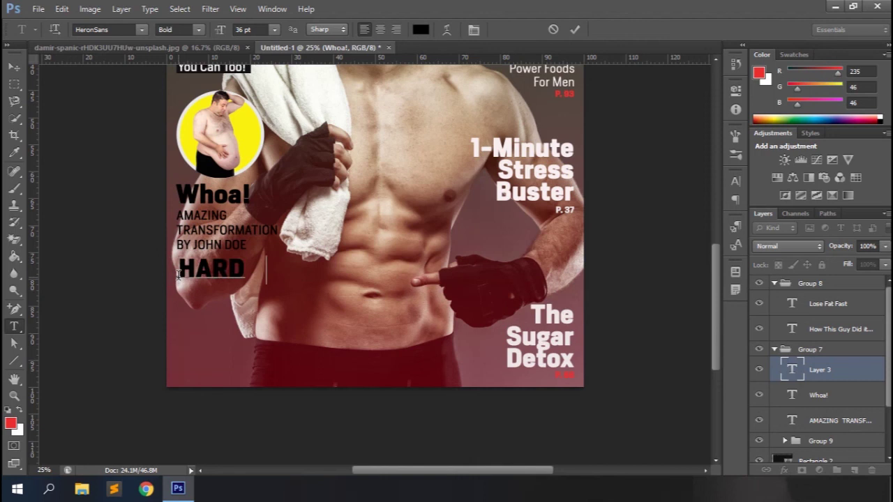
{"action": "type", "text": " ABS"}
{"action": "key", "text": "Return"}
{"action": "type", "text": "MADE EASY"}
{"action": "left_click", "coordinate": [574, 29]}
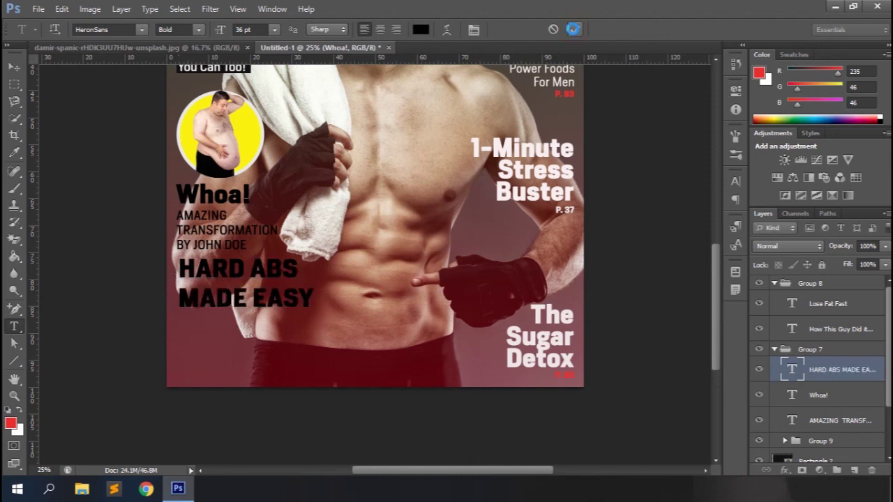
{"action": "left_click", "coordinate": [16, 68]}
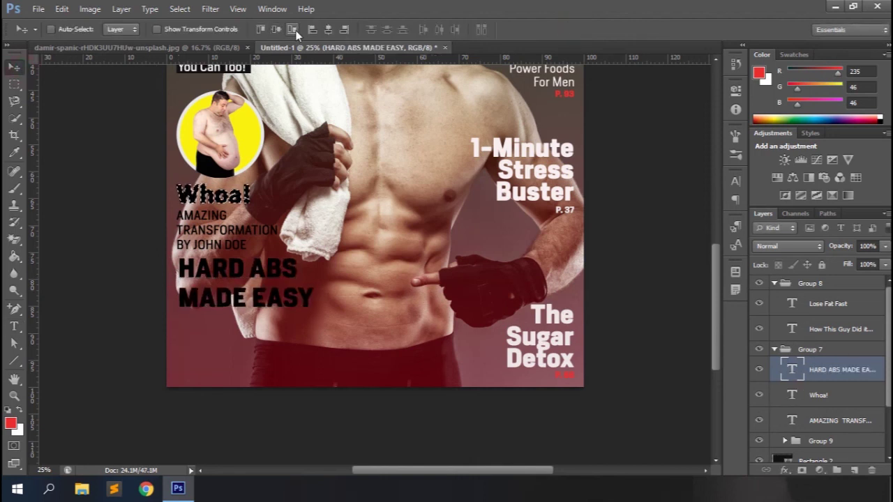
{"action": "left_click", "coordinate": [313, 29]}
{"action": "left_click", "coordinate": [736, 184]}
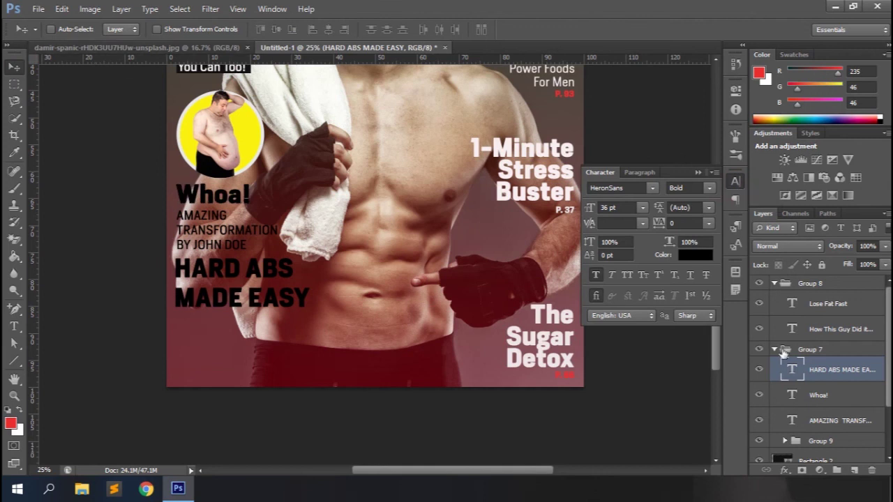
{"action": "key", "text": "ctrl+minus"}
{"action": "left_click", "coordinate": [696, 254]}
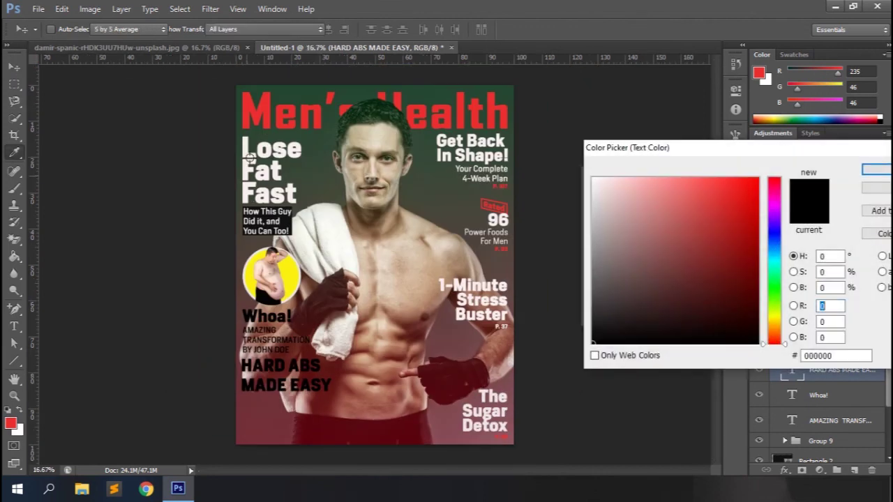
{"action": "left_click", "coordinate": [245, 146]}
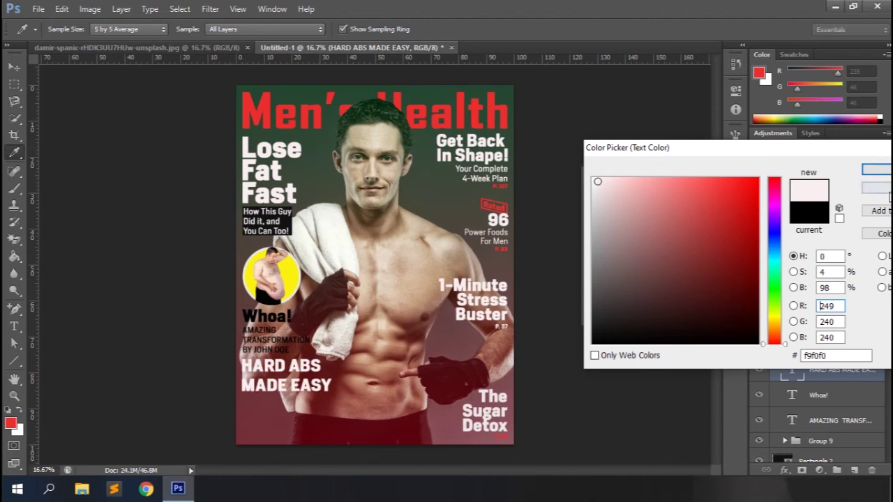
{"action": "key", "text": "Escape"}
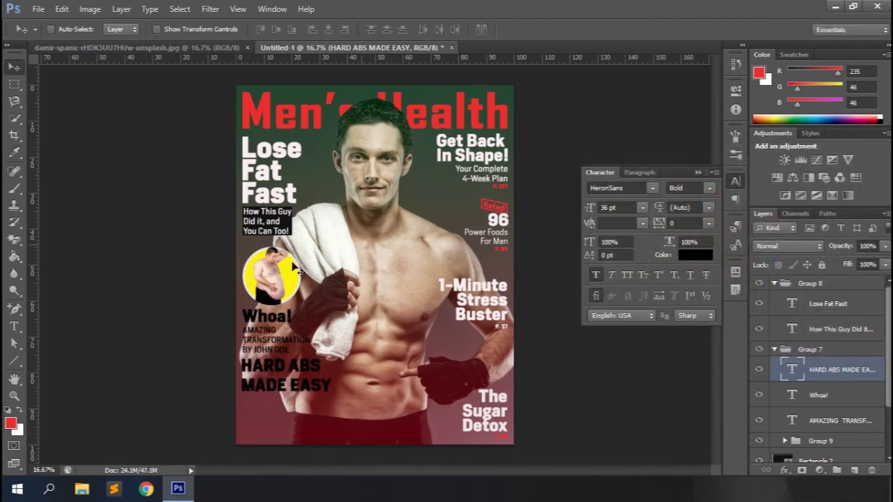
Switch to Chrome and copy the enlarged magazine barcode image from the search results.
{"action": "left_click", "coordinate": [146, 489]}
{"action": "right_click", "coordinate": [623, 183]}
{"action": "left_click", "coordinate": [680, 315]}
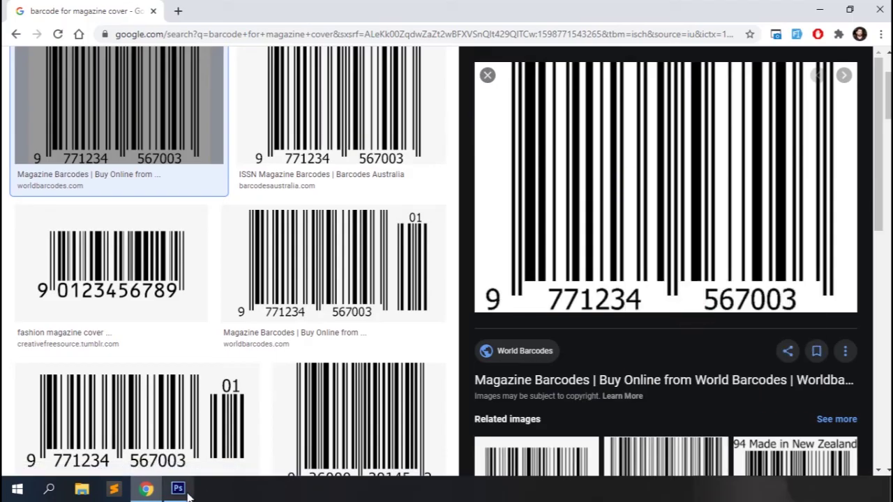
Switch back to Photoshop, paste the barcode and scale it down into the cover's lower-left corner below "MADE EASY".
{"action": "left_click", "coordinate": [178, 489]}
{"action": "key", "text": "ctrl+v"}
{"action": "key", "text": "ctrl+t"}
{"action": "left_click_drag", "start_coordinate": [434, 311], "coordinate": [294, 420]}
{"action": "key", "text": "Return"}
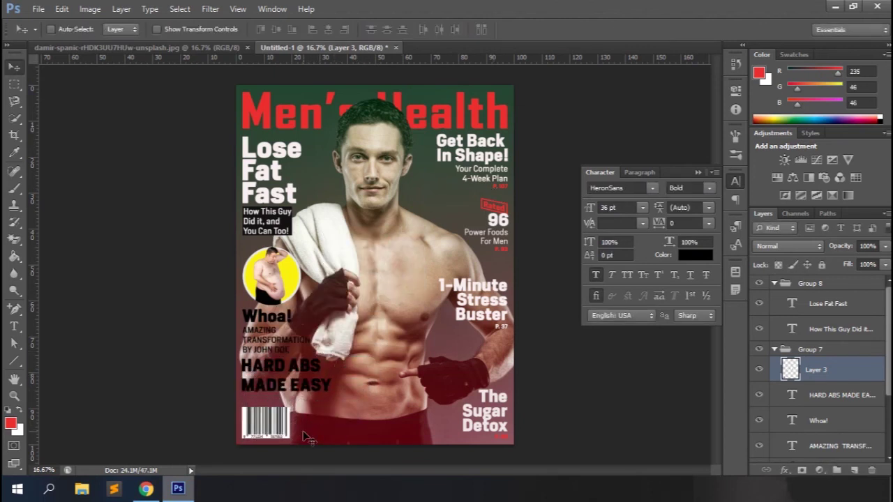
Add the page number "P. 18" at 14 pt between "MADE EASY" and the barcode.
{"action": "left_click", "coordinate": [16, 328]}
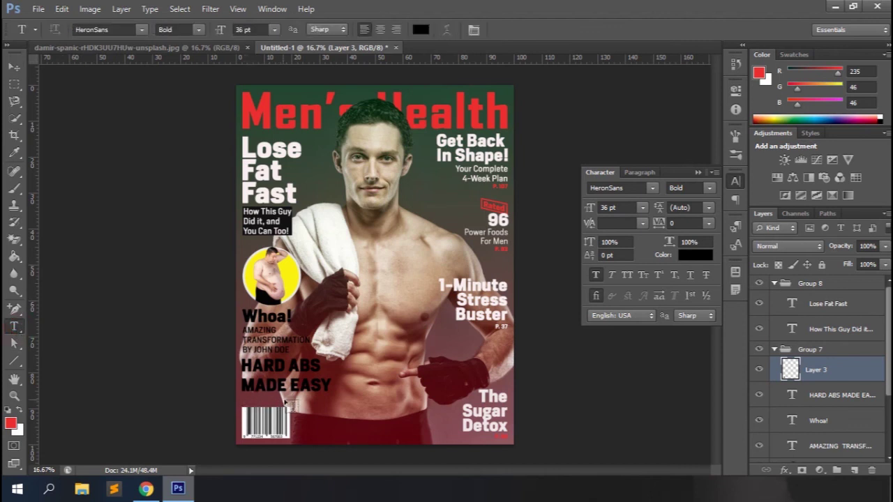
{"action": "left_click", "coordinate": [244, 398]}
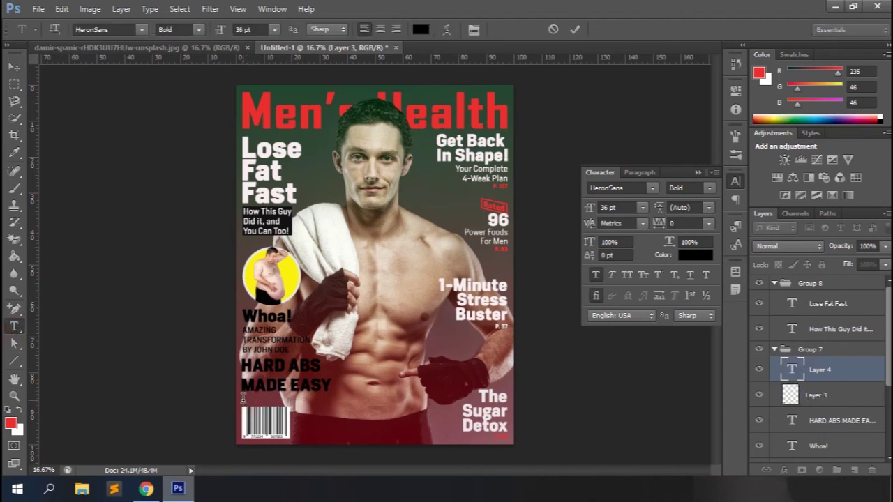
{"action": "type", "text": "P. 18"}
{"action": "left_click", "coordinate": [575, 30]}
{"action": "left_click", "coordinate": [642, 208]}
{"action": "left_click", "coordinate": [627, 328]}
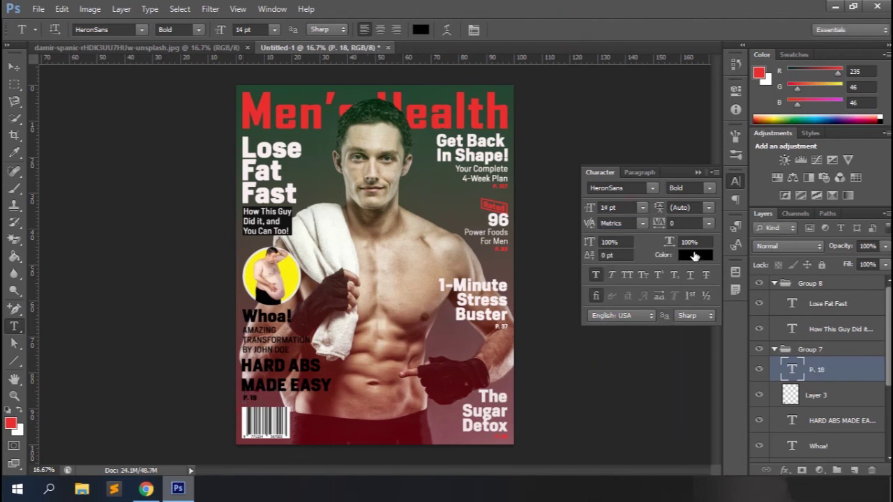
Recolour the "P. 18" page number with the title's red.
{"action": "left_click", "coordinate": [694, 256]}
{"action": "left_click", "coordinate": [465, 107]}
{"action": "left_click", "coordinate": [876, 174]}
Align the left edges of "P. 18" and the barcode with the "Lose Fat Fast" headline.
{"action": "left_click", "coordinate": [793, 304], "text": "ctrl"}
{"action": "key", "text": "v"}
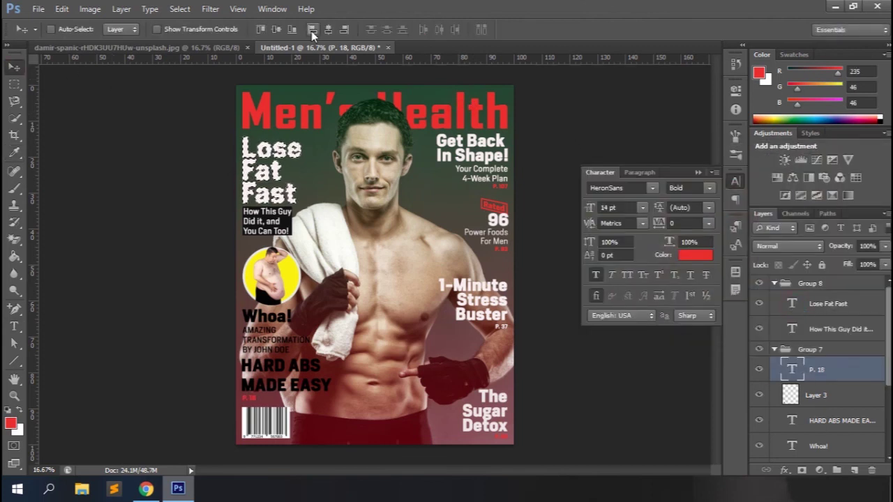
{"action": "key", "text": "alt+bracketleft"}
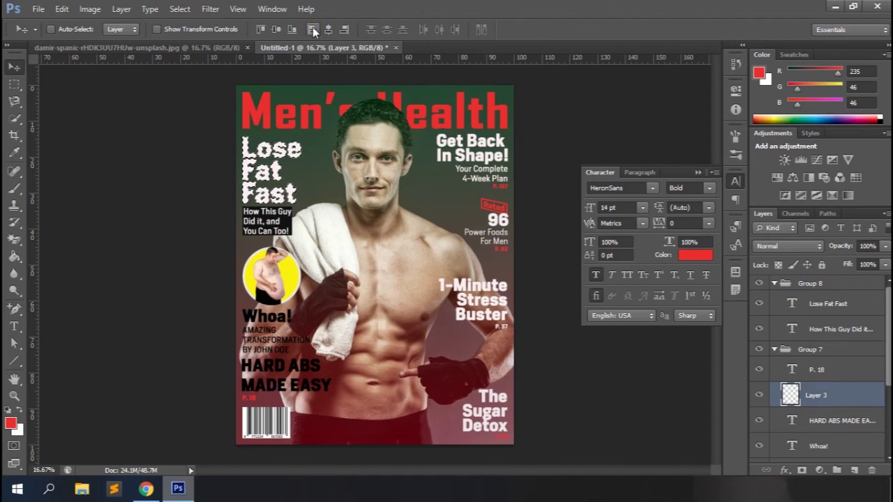
{"action": "key", "text": "ctrl+d"}
{"action": "left_click", "coordinate": [697, 172]}
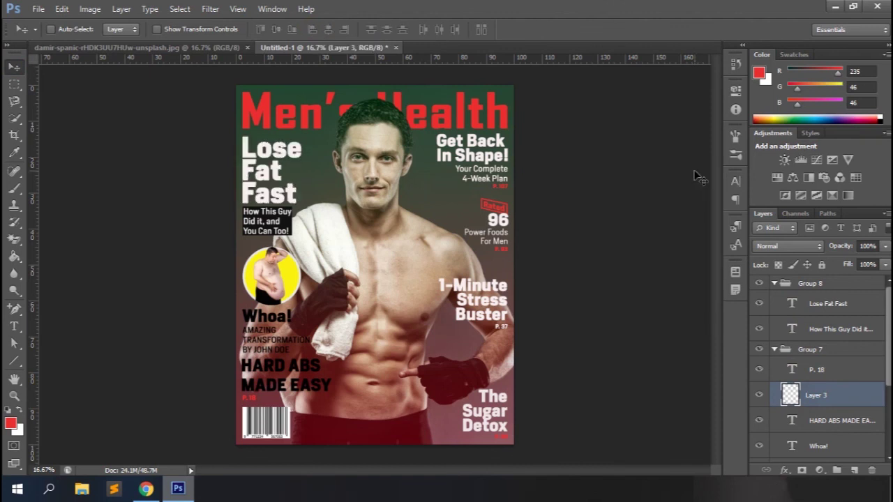
Move the Rectangle 2 layer into Group 8, beneath the "How This Guy Did it" text.
{"action": "left_click", "coordinate": [774, 350]}
{"action": "left_click", "coordinate": [774, 284]}
{"action": "left_click", "coordinate": [805, 319]}
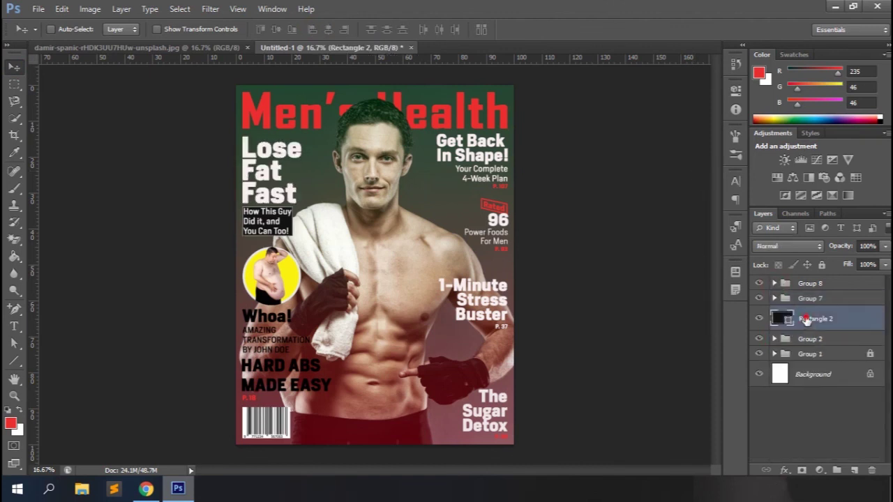
{"action": "left_click_drag", "start_coordinate": [806, 320], "coordinate": [807, 286]}
{"action": "left_click", "coordinate": [828, 356]}
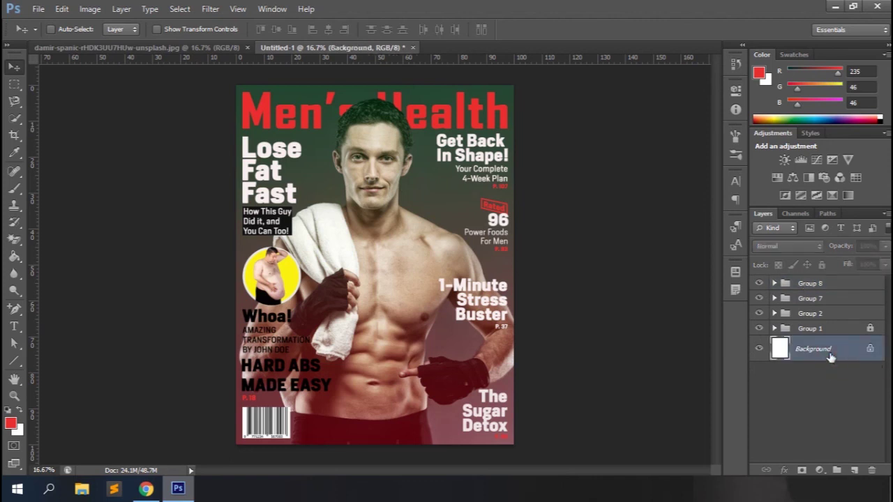
{"action": "left_click", "coordinate": [773, 283]}
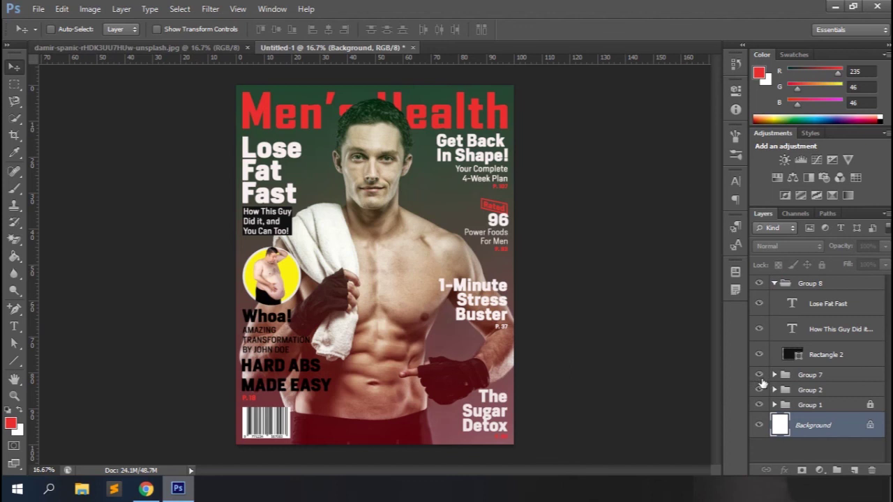
{"action": "left_click", "coordinate": [773, 283]}
Recolour the "P. 18" page number above the barcode with the "Lose Fat Fast" headline's off-white, #f9f0f0.
{"action": "left_click", "coordinate": [774, 298]}
{"action": "left_click", "coordinate": [825, 321]}
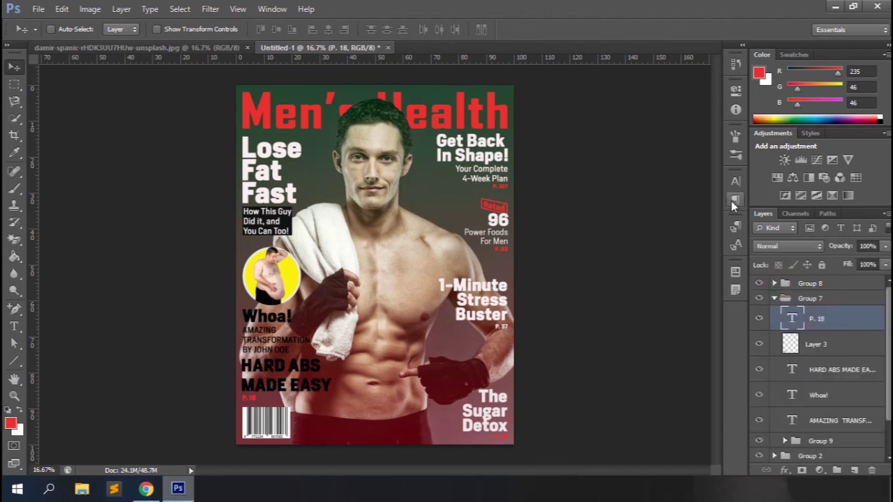
{"action": "left_click", "coordinate": [736, 181]}
{"action": "left_click", "coordinate": [696, 252]}
{"action": "left_click", "coordinate": [279, 143]}
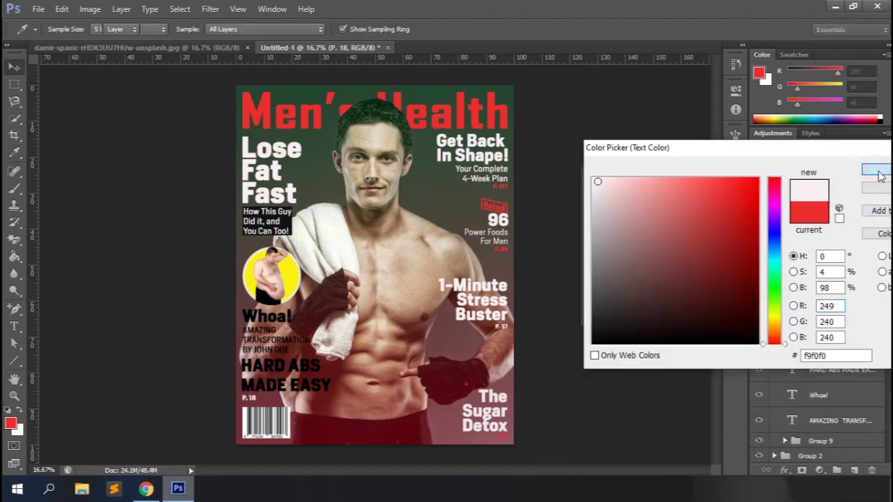
{"action": "left_click", "coordinate": [876, 170]}
{"action": "left_click", "coordinate": [759, 320]}
{"action": "left_click", "coordinate": [759, 318]}
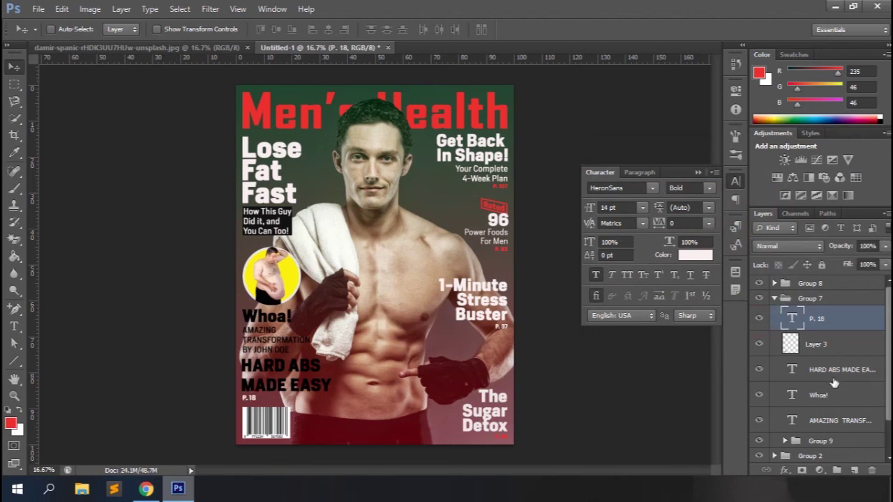
Recolour the page number under "The Sugar Detox" in Group 6 with the "Lose Fat Fast" headline's off-white.
{"action": "left_click", "coordinate": [788, 298]}
{"action": "left_click", "coordinate": [775, 299]}
{"action": "left_click", "coordinate": [774, 314]}
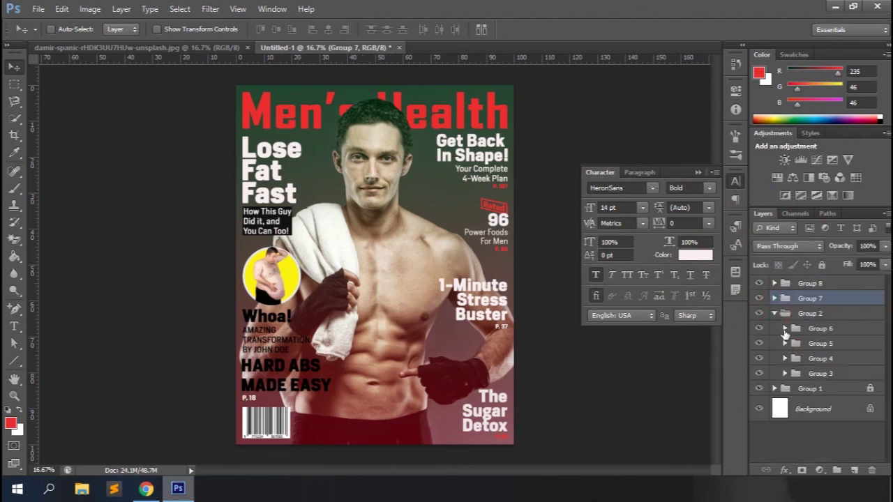
{"action": "left_click", "coordinate": [785, 328]}
{"action": "left_click", "coordinate": [812, 376]}
{"action": "left_click", "coordinate": [694, 255]}
{"action": "left_click", "coordinate": [256, 154]}
{"action": "left_click", "coordinate": [877, 170]}
{"action": "left_click", "coordinate": [785, 328]}
Recolour the "P. 93" page number under "Power Foods For Men" with the "Lose Fat Fast" headline's off-white.
{"action": "left_click", "coordinate": [784, 343]}
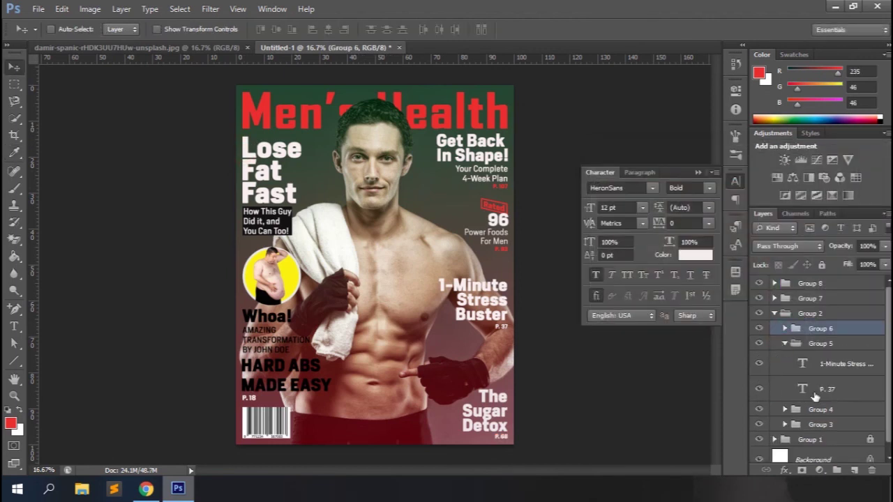
{"action": "left_click", "coordinate": [812, 390]}
{"action": "left_click", "coordinate": [785, 343]}
{"action": "left_click", "coordinate": [785, 358]}
{"action": "left_click", "coordinate": [817, 408]}
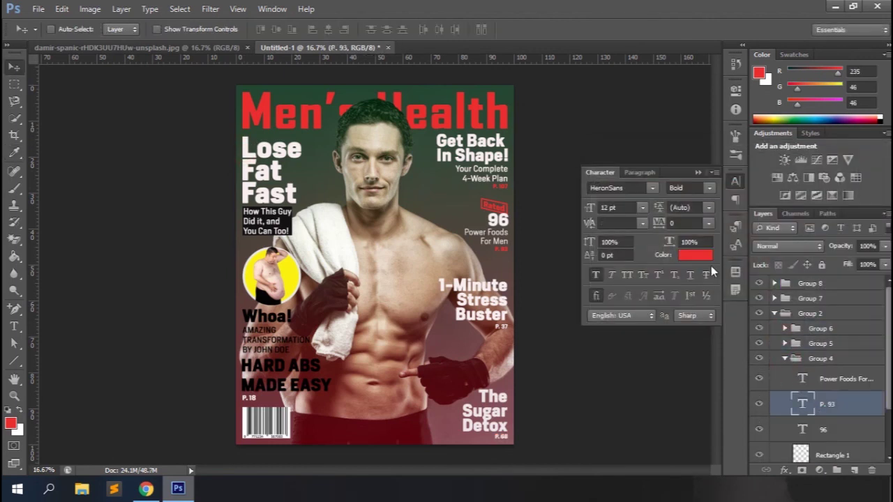
{"action": "left_click", "coordinate": [695, 255]}
{"action": "left_click", "coordinate": [257, 157]}
{"action": "left_click", "coordinate": [878, 172]}
{"action": "left_click", "coordinate": [785, 359]}
Recolour the "P. 107" page number under "Your Complete 4-Week Plan" with the "Lose Fat Fast" headline's off-white.
{"action": "left_click", "coordinate": [785, 359]}
{"action": "scroll", "coordinate": [809, 369], "scroll_direction": "down", "scroll_amount": 2}
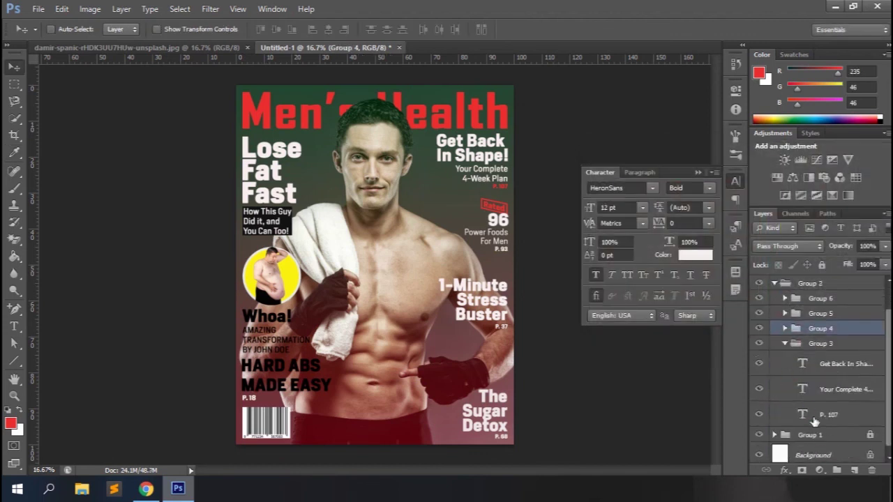
{"action": "left_click", "coordinate": [827, 414]}
{"action": "left_click", "coordinate": [695, 255]}
{"action": "left_click", "coordinate": [248, 148]}
{"action": "left_click", "coordinate": [877, 172]}
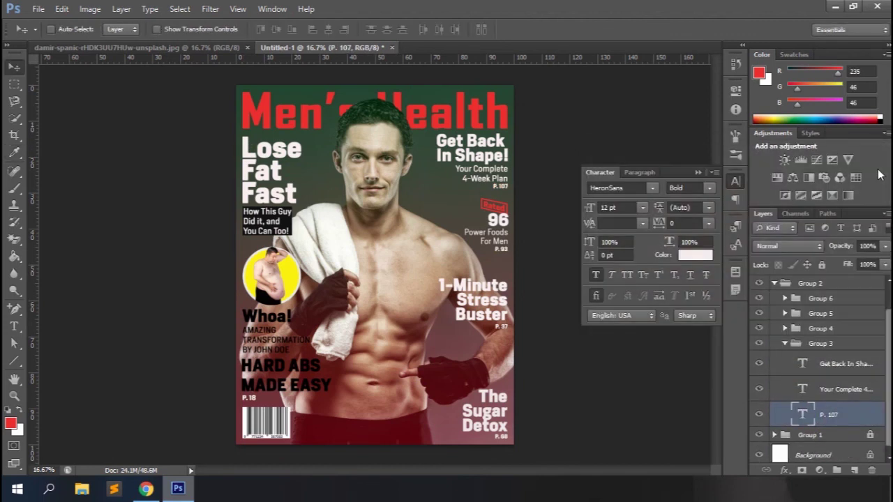
Recolour the "1-Minute Stress Buster" headline and its "P. 37" page number together with the caption box's near-black, #111111.
{"action": "left_click", "coordinate": [785, 343]}
{"action": "left_click", "coordinate": [784, 343]}
{"action": "left_click", "coordinate": [785, 345]}
{"action": "left_click", "coordinate": [784, 344]}
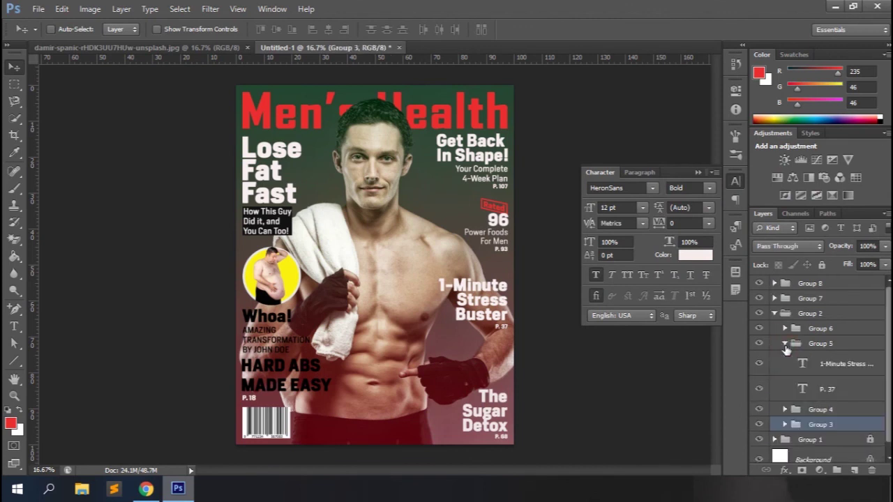
{"action": "left_click", "coordinate": [828, 364]}
{"action": "left_click", "coordinate": [831, 387], "text": "shift"}
{"action": "left_click", "coordinate": [696, 254]}
{"action": "left_click", "coordinate": [292, 225]}
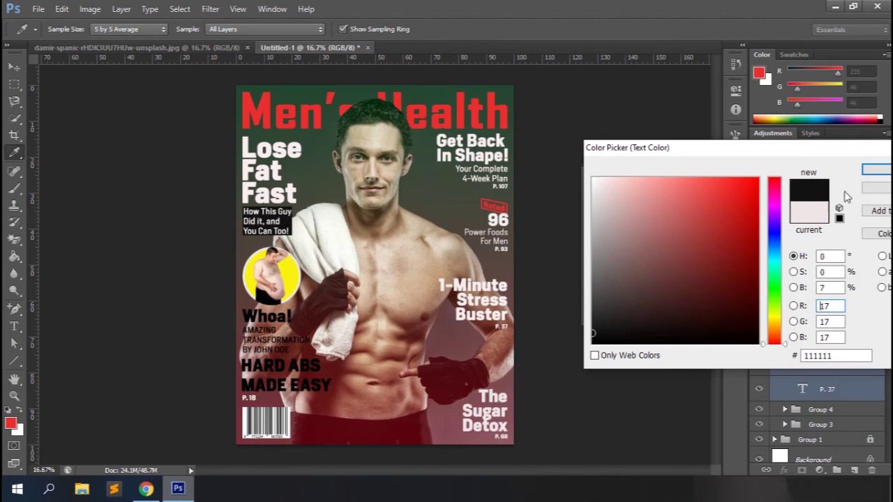
{"action": "left_click", "coordinate": [876, 170]}
{"action": "left_click", "coordinate": [773, 313]}
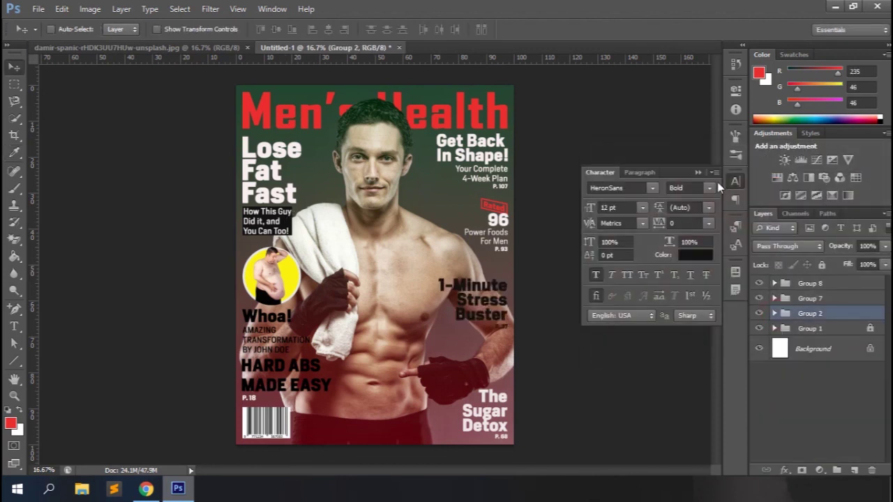
{"action": "left_click", "coordinate": [699, 172]}
Lock Group 2, Group 7 and Group 8 completely, and select the Background layer.
{"action": "left_click", "coordinate": [821, 265]}
{"action": "left_click", "coordinate": [835, 298]}
{"action": "left_click", "coordinate": [822, 265]}
{"action": "left_click", "coordinate": [820, 283]}
{"action": "left_click", "coordinate": [822, 265]}
{"action": "left_click", "coordinate": [834, 347]}
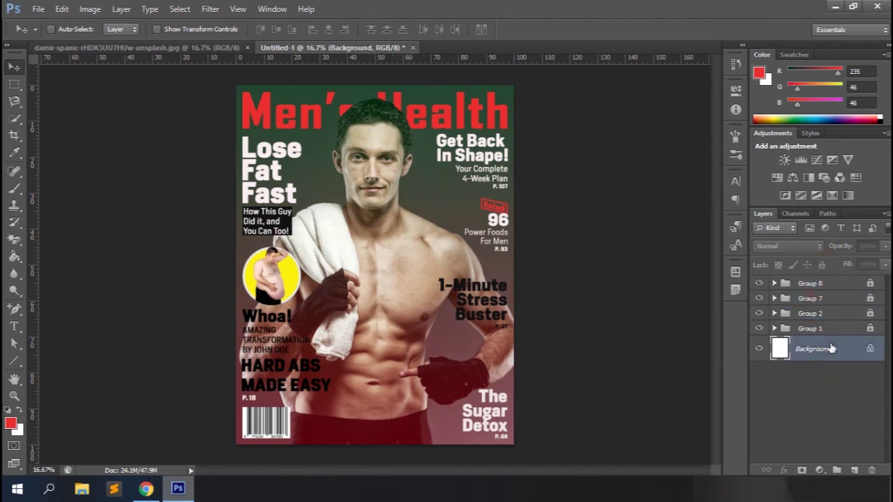